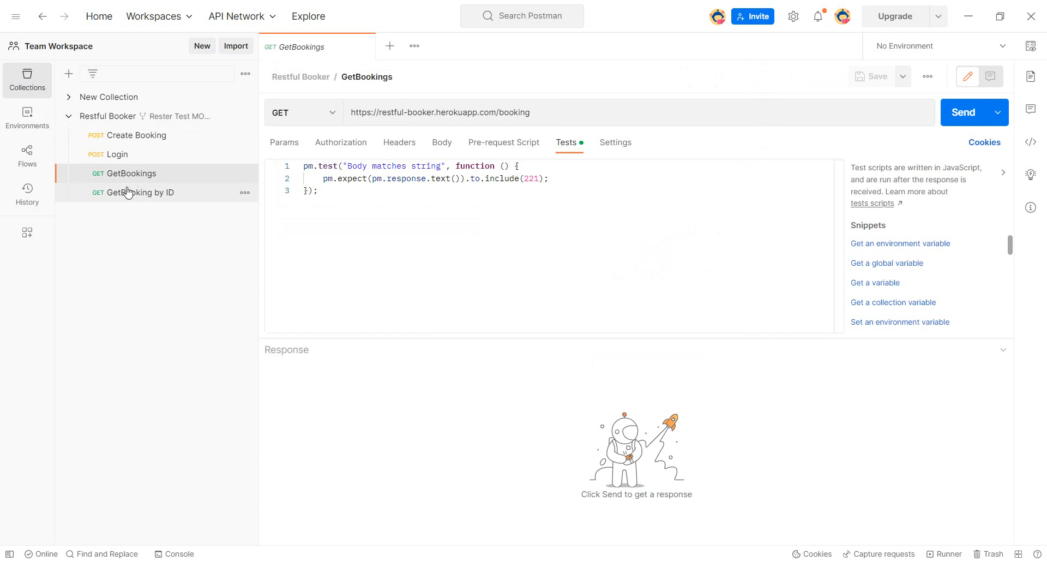
Step: Move the GetBookings request directly above Login in the Restful Booker collection and send both requests
left_click_drag(123, 176, 129, 143)
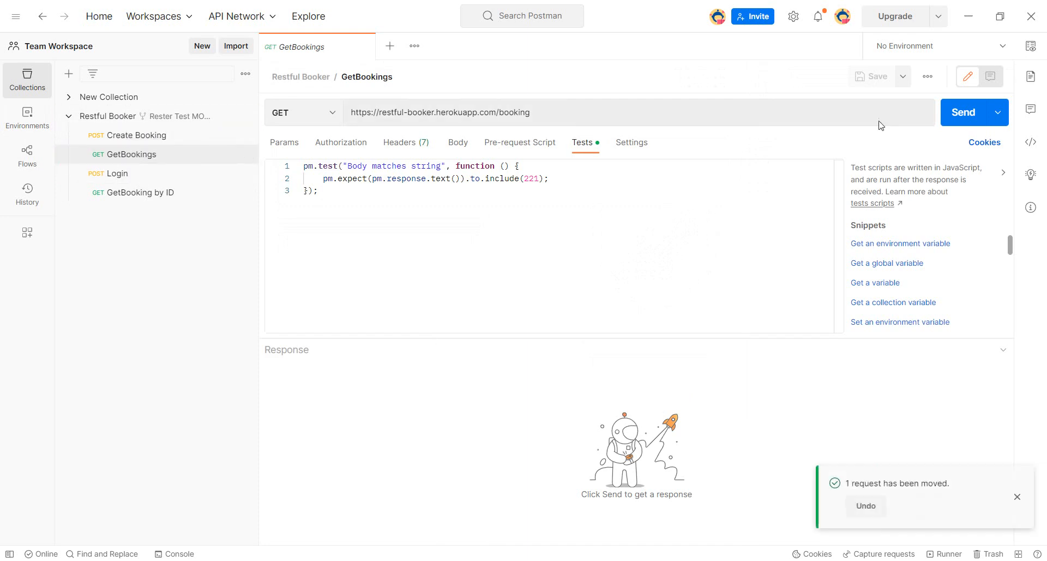
left_click(957, 118)
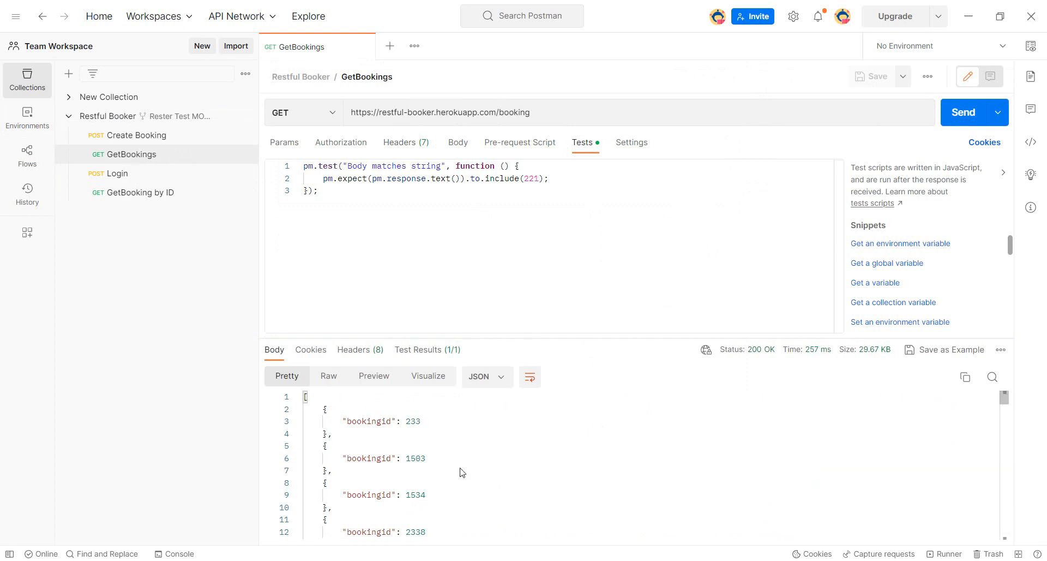
left_click(133, 175)
left_click(953, 113)
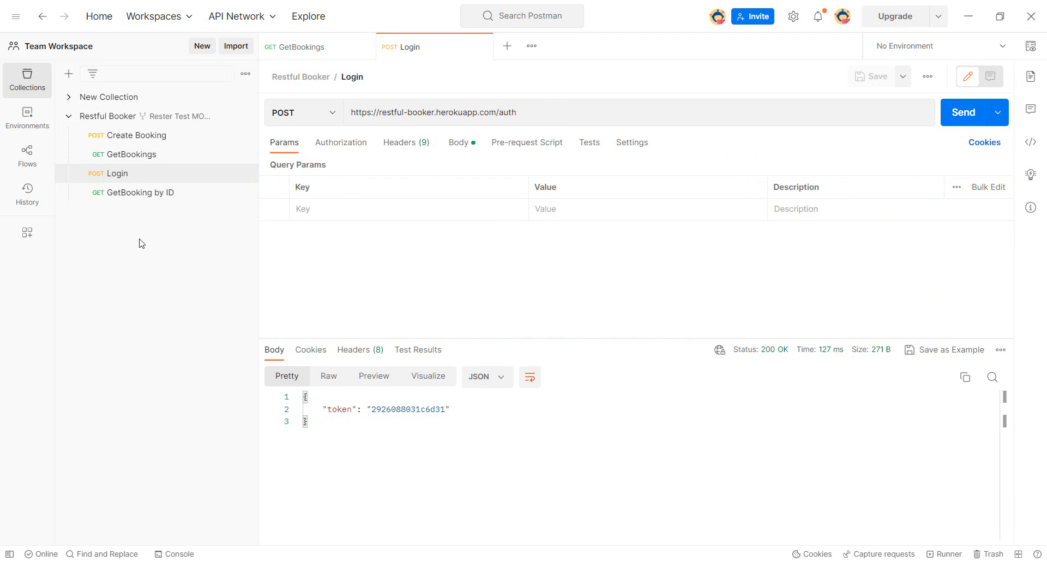
Step: Create a new flow named "Rester Test Flow" and close the open GetBookings and Login request tabs
left_click(30, 165)
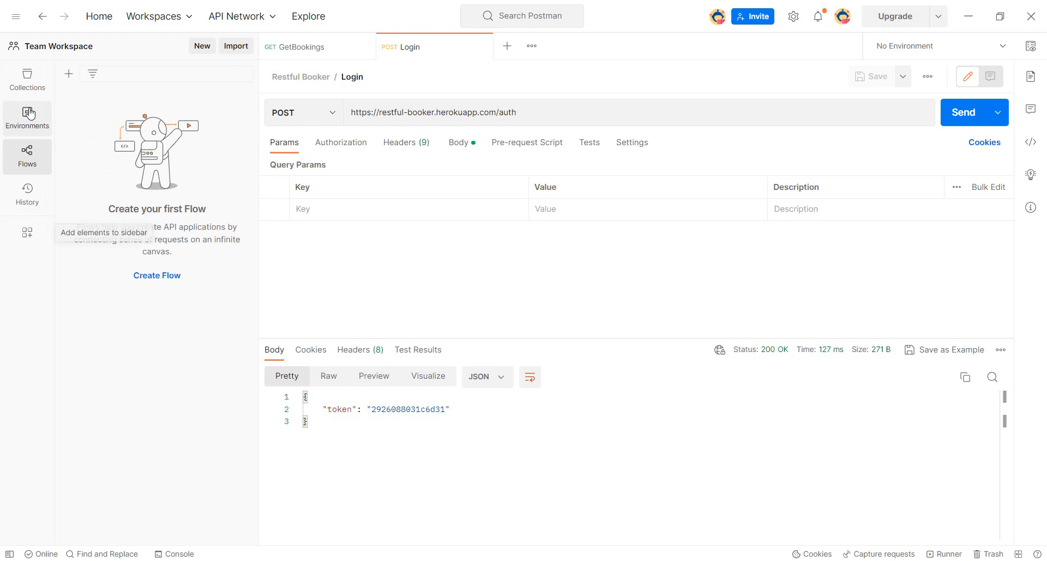
left_click(199, 46)
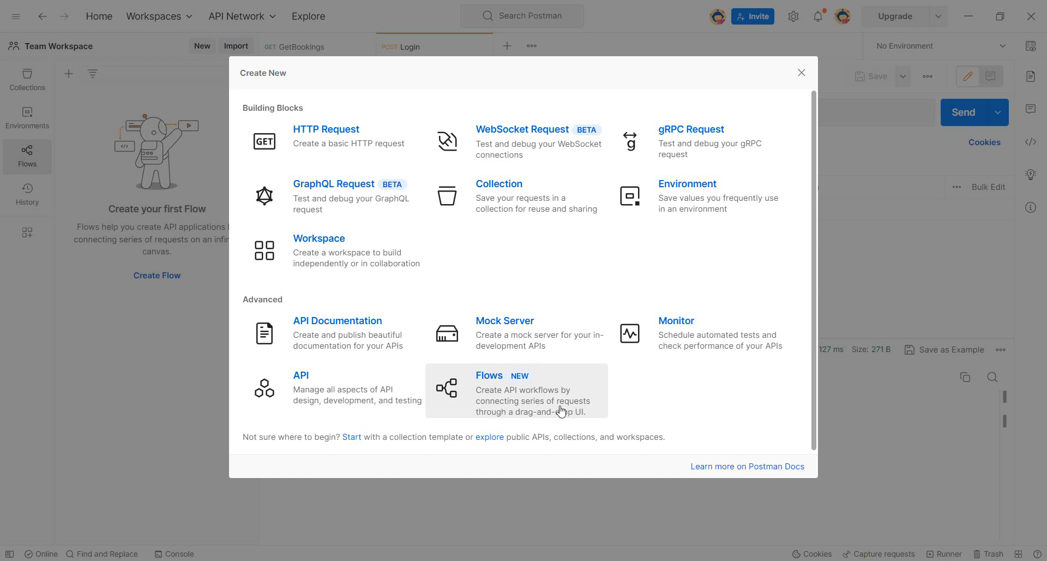
left_click(561, 411)
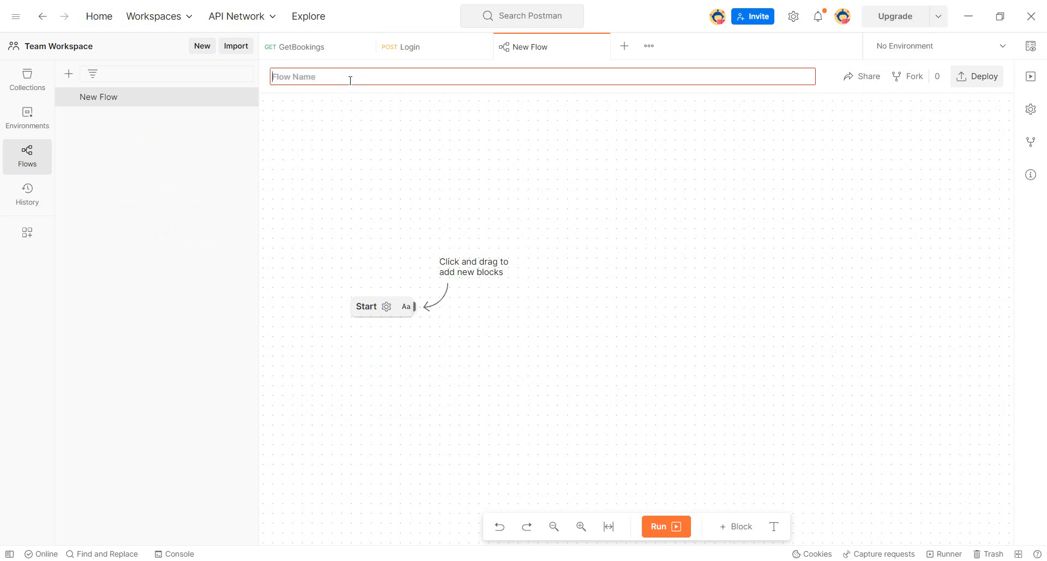
type("Rester")
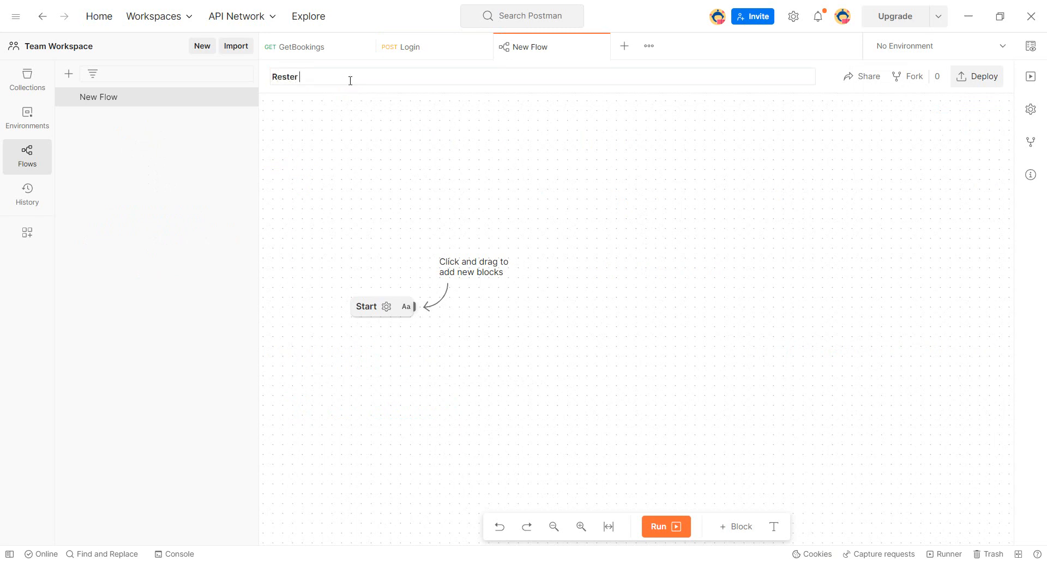
type(" Test Flow")
left_click(408, 156)
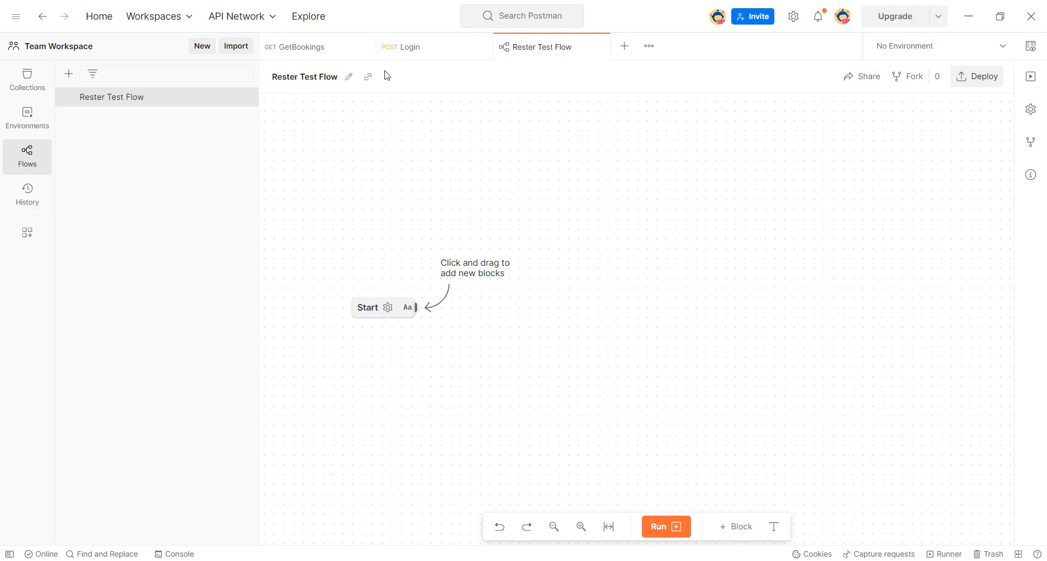
left_click(364, 47)
left_click(364, 47)
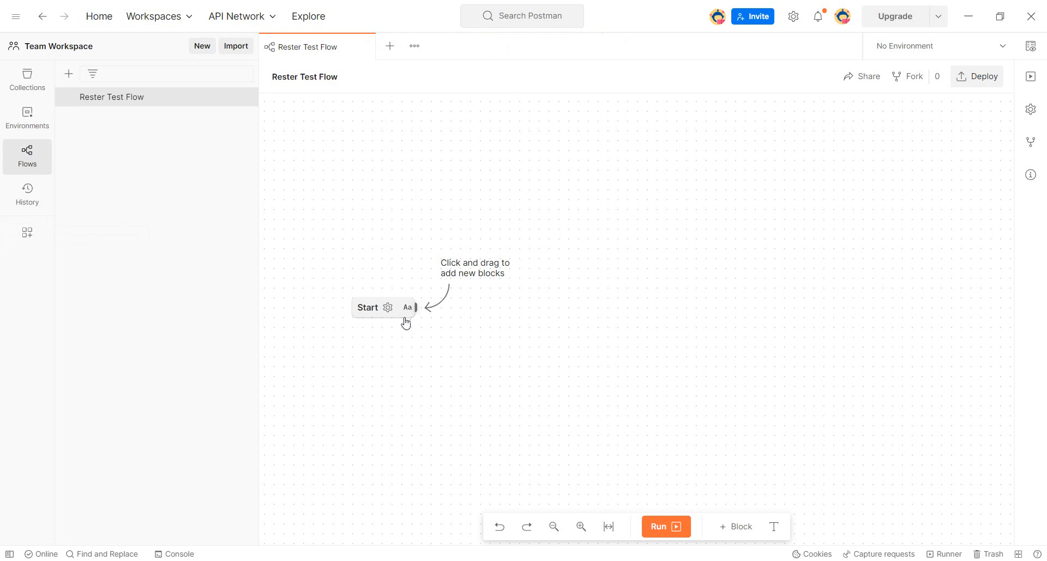
Step: Configure the Start block's incoming text data with the lines "Rester test", "Like", "Sub" and "!!!"
left_click(390, 310)
left_click(388, 308)
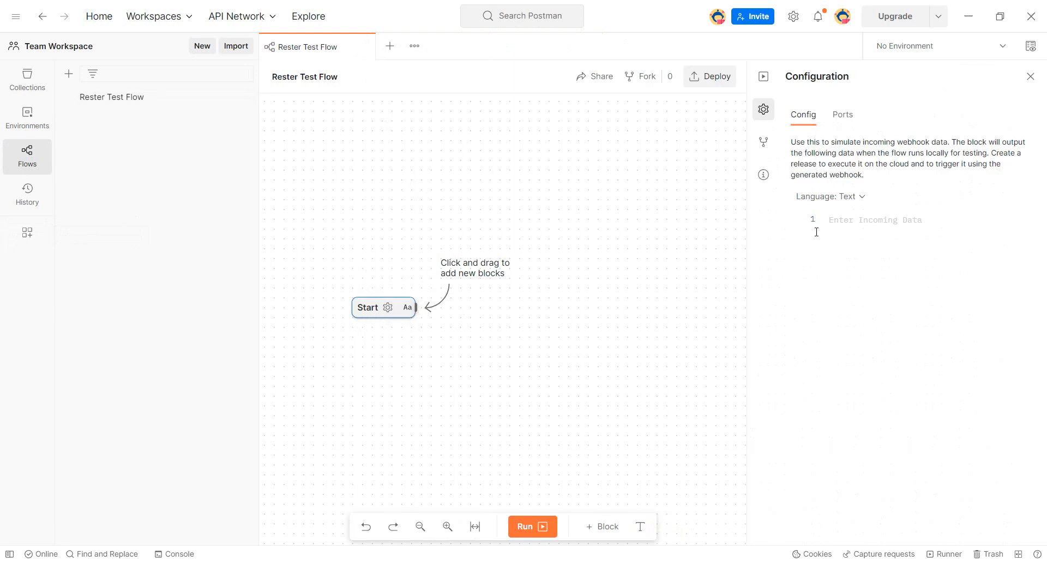
left_click(855, 220)
type("Rester test")
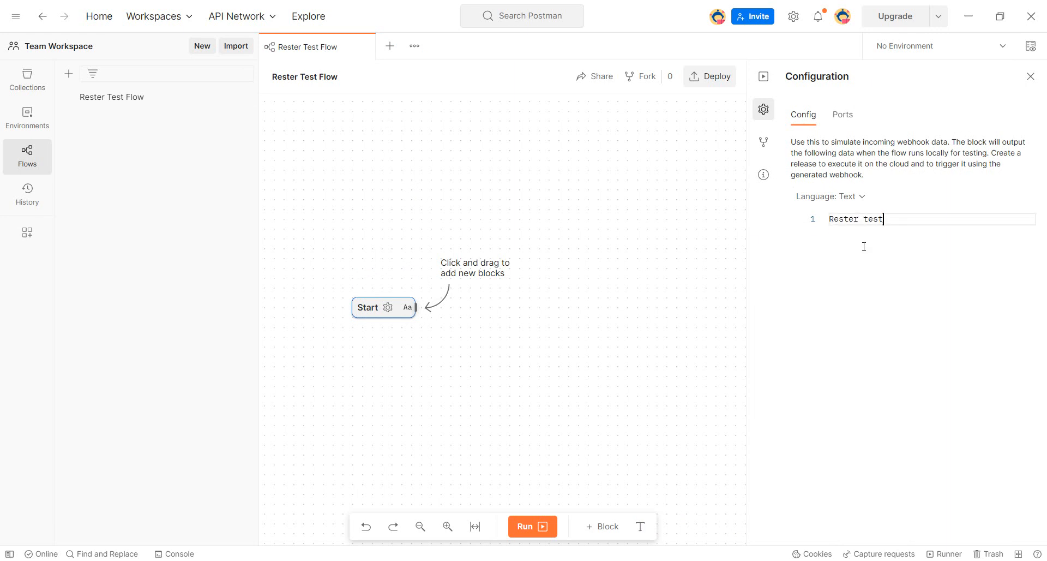
key("Return")
type("Like")
key("Return")
type("Sub")
key("Return")
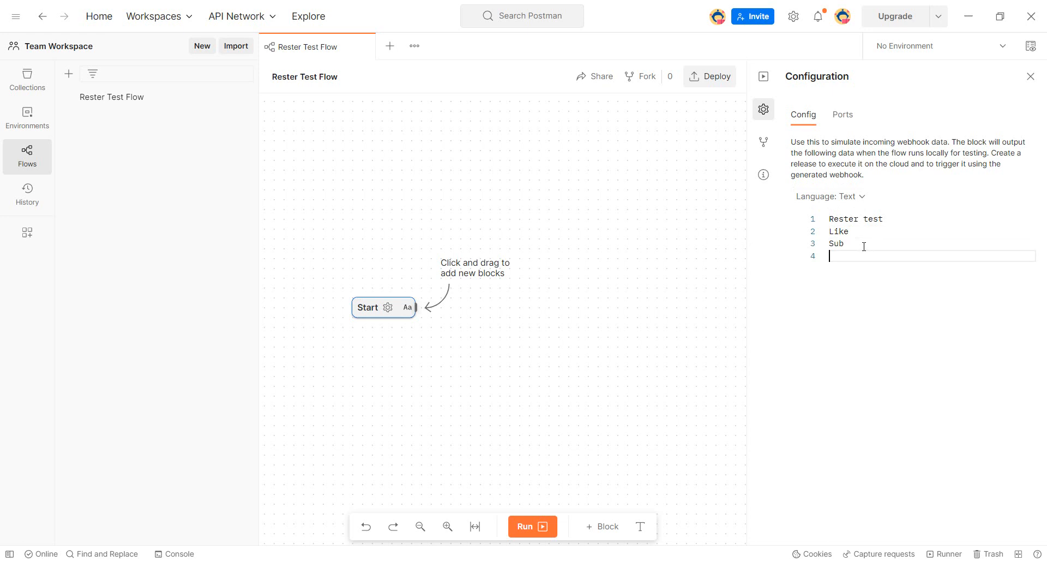
type("!!!")
key("Return")
left_click(657, 228)
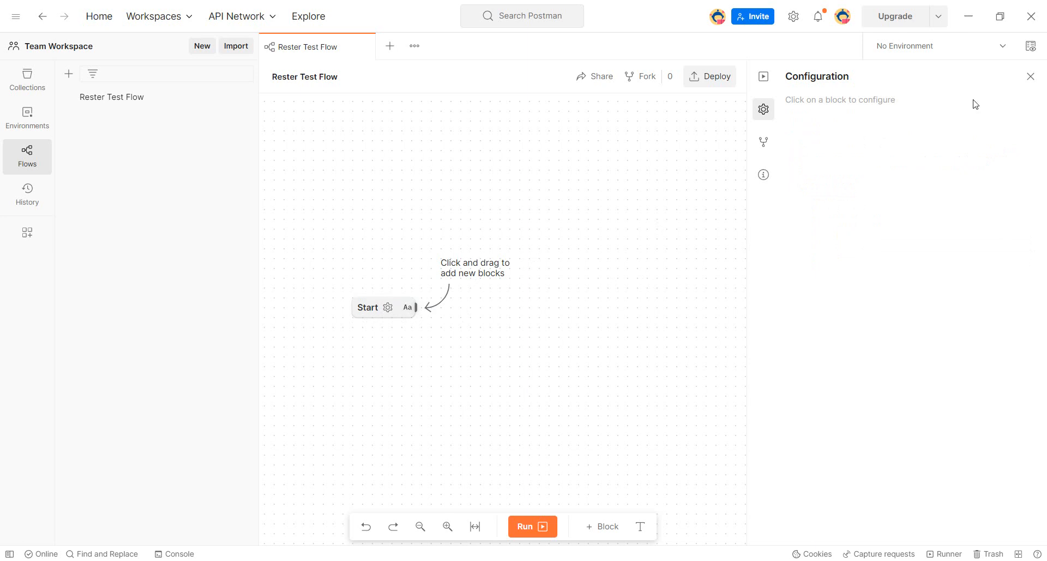
left_click(1030, 76)
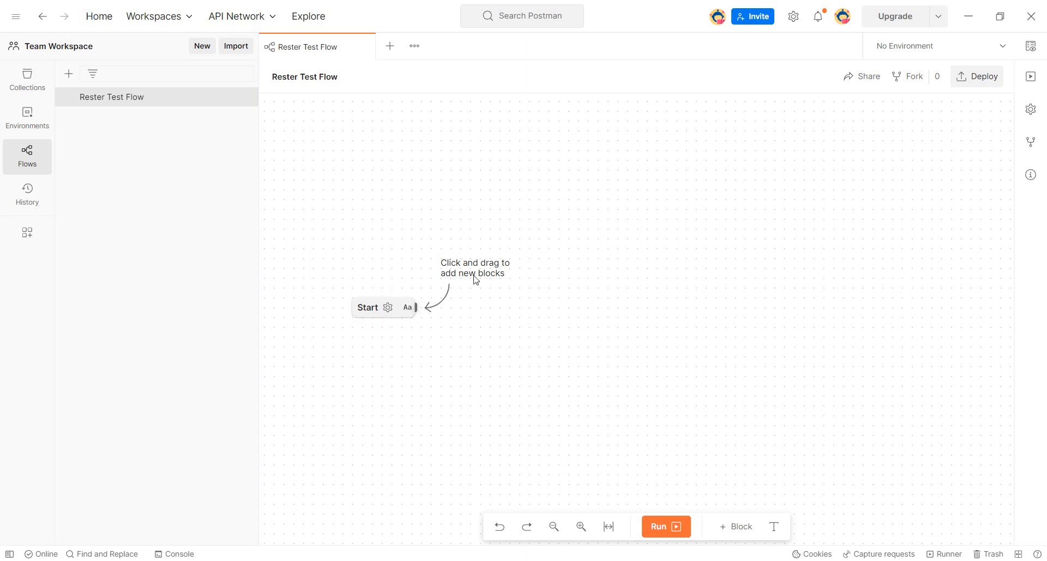
left_click_drag(417, 307, 455, 195)
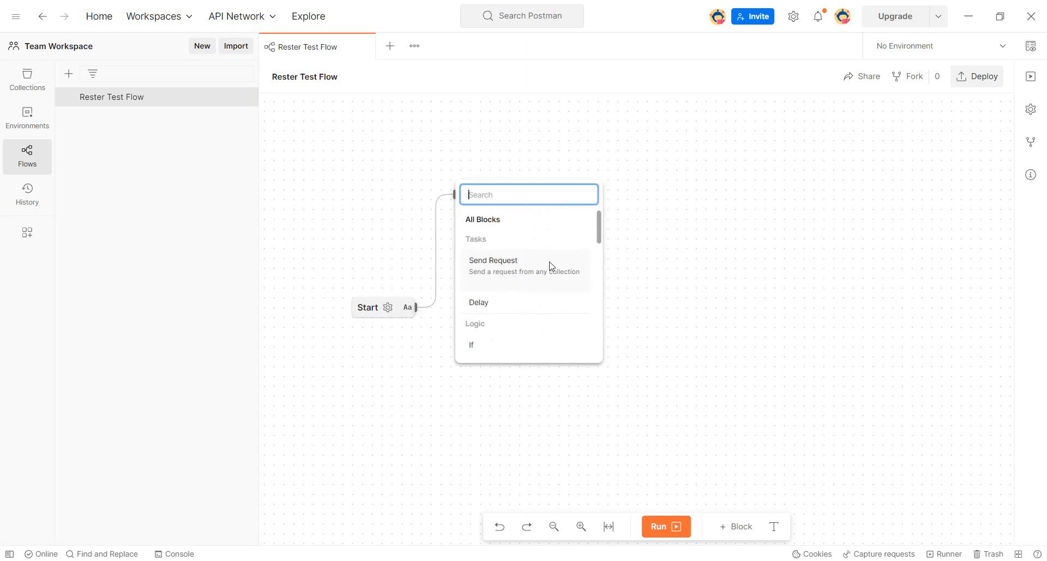
scroll(552, 273, "down", 5)
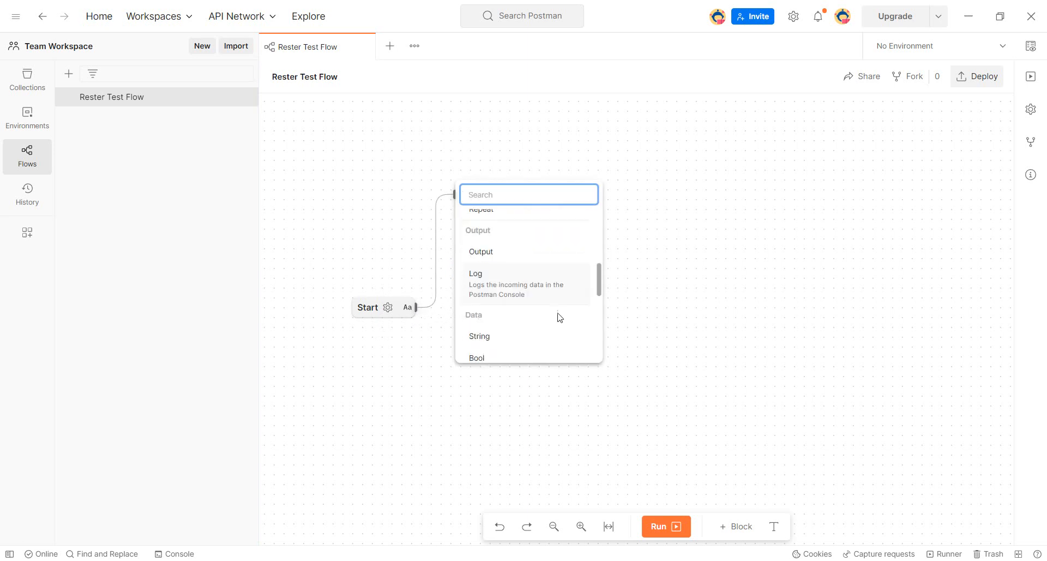
scroll(559, 318, "down", 2)
scroll(560, 310, "up", 8)
left_click(633, 158)
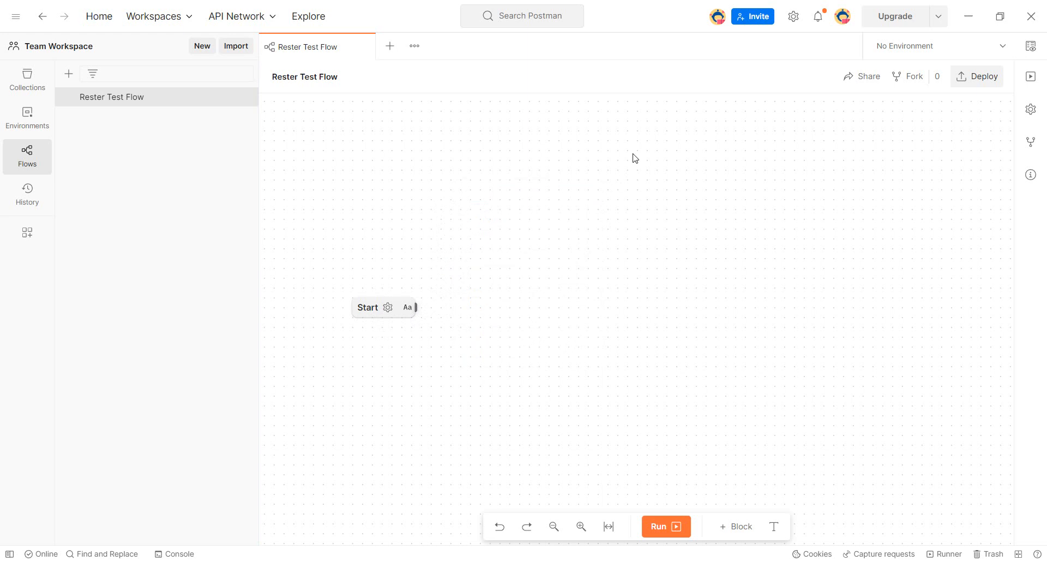
Step: Add a Send Request block beside the Start block and connect Start's output to its Send input
left_click(741, 531)
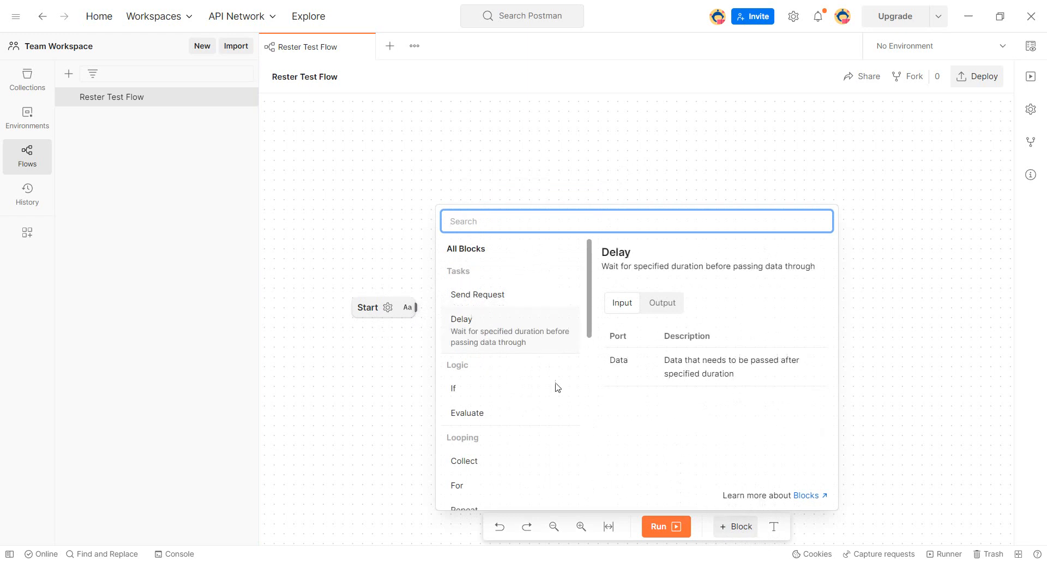
scroll(545, 382, "down", 8)
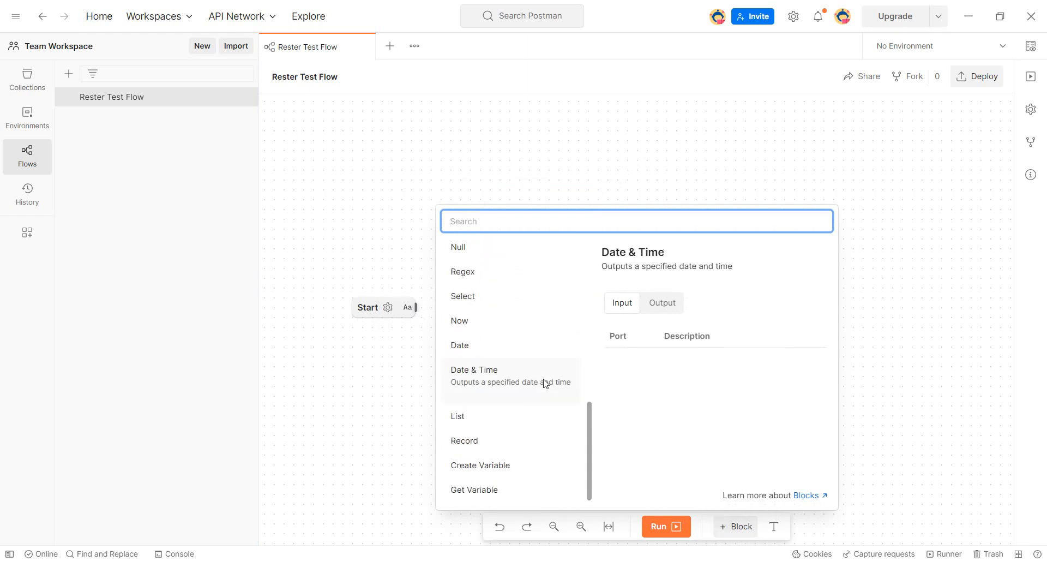
scroll(545, 382, "up", 8)
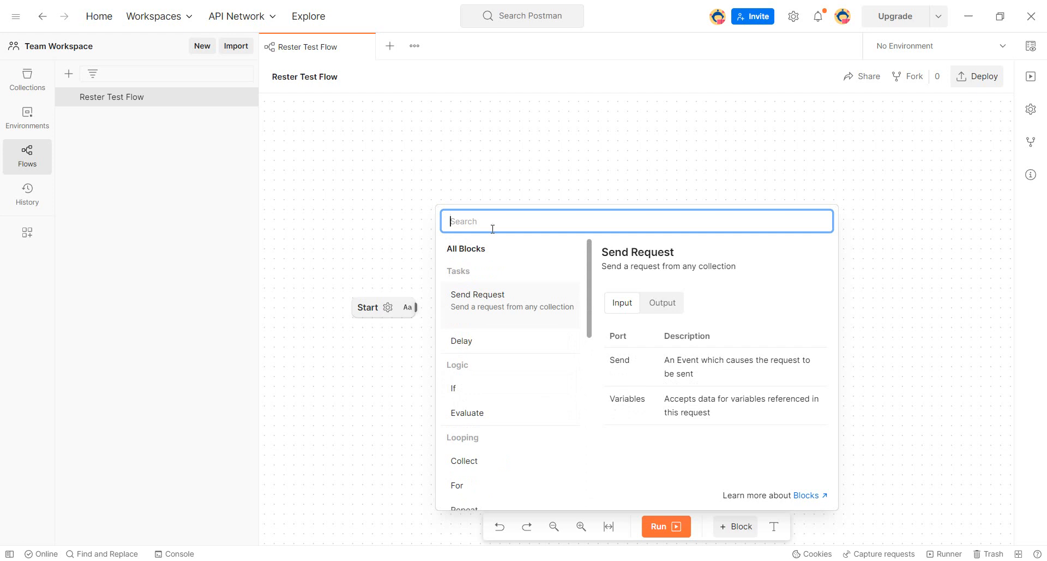
type("reques")
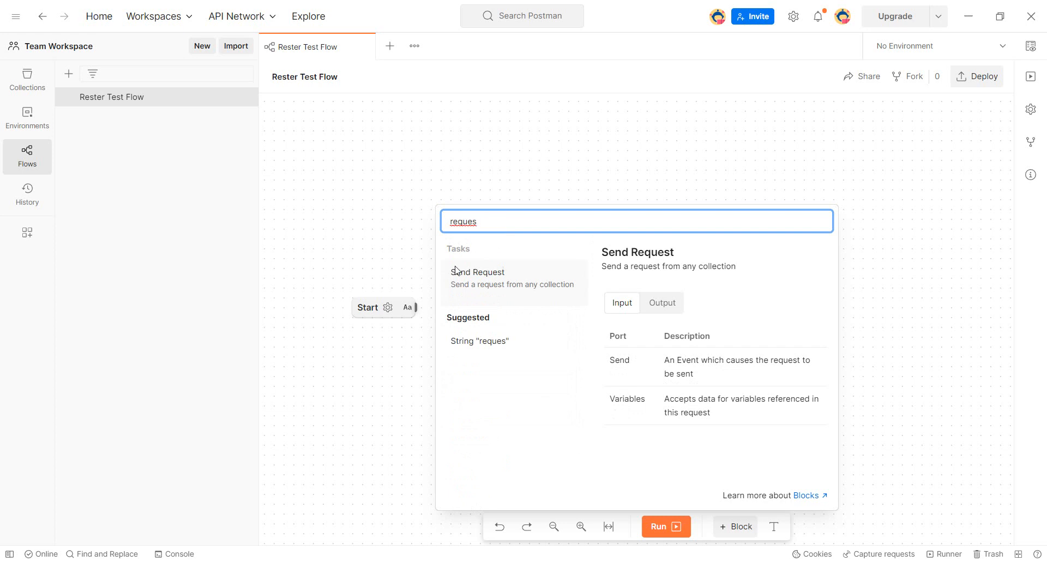
left_click(504, 288)
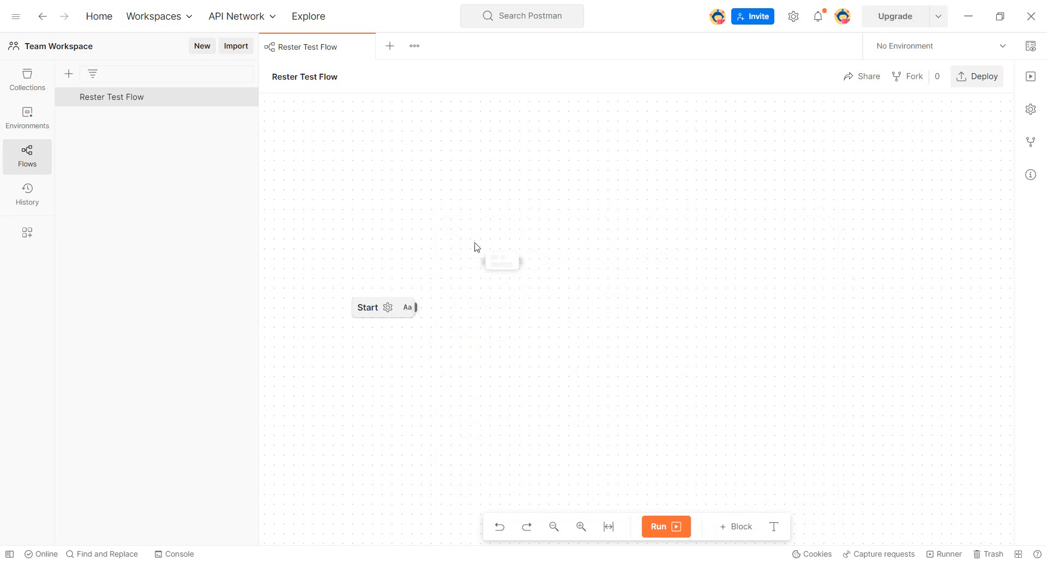
left_click(471, 217)
mouse_move(469, 269)
left_mouse_down()
mouse_move(417, 319)
mouse_move(468, 267)
mouse_move(476, 281)
mouse_move(470, 268)
left_mouse_up()
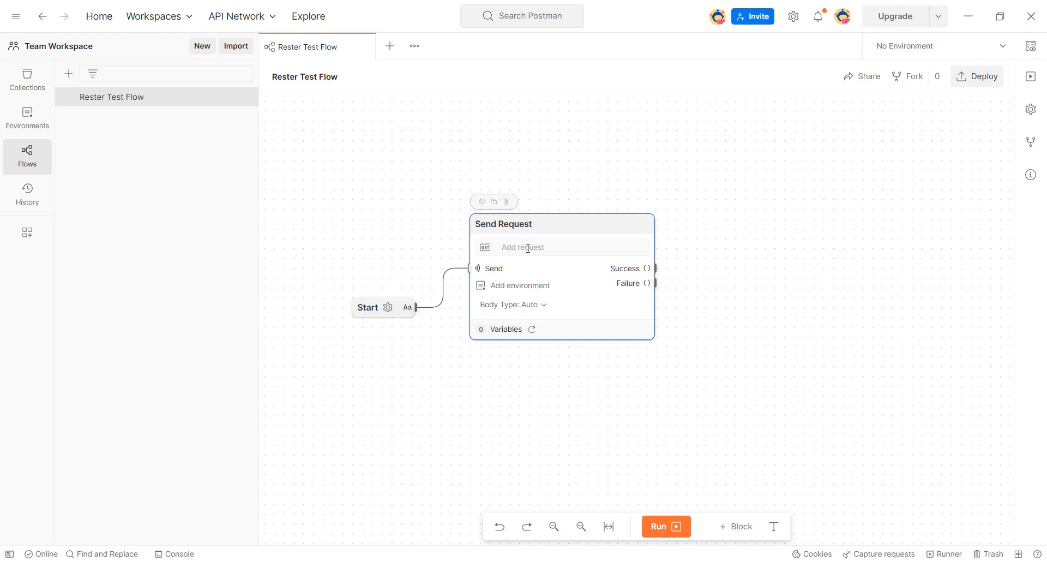
Step: Assign the GetBookings request from the Restful Booker collection to the Send Request block
left_click(528, 248)
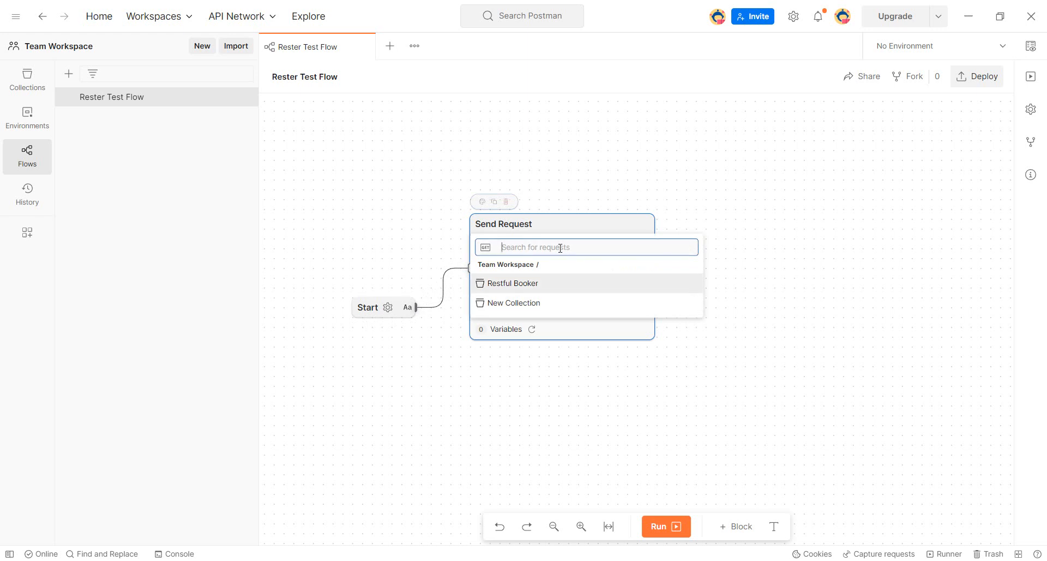
left_click(606, 530)
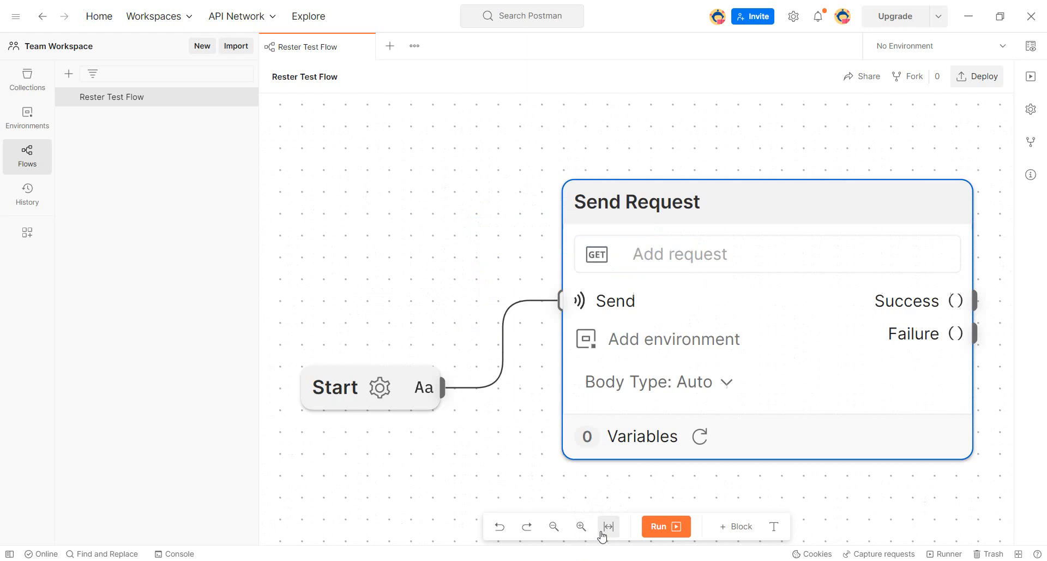
left_click_drag(511, 466, 421, 439)
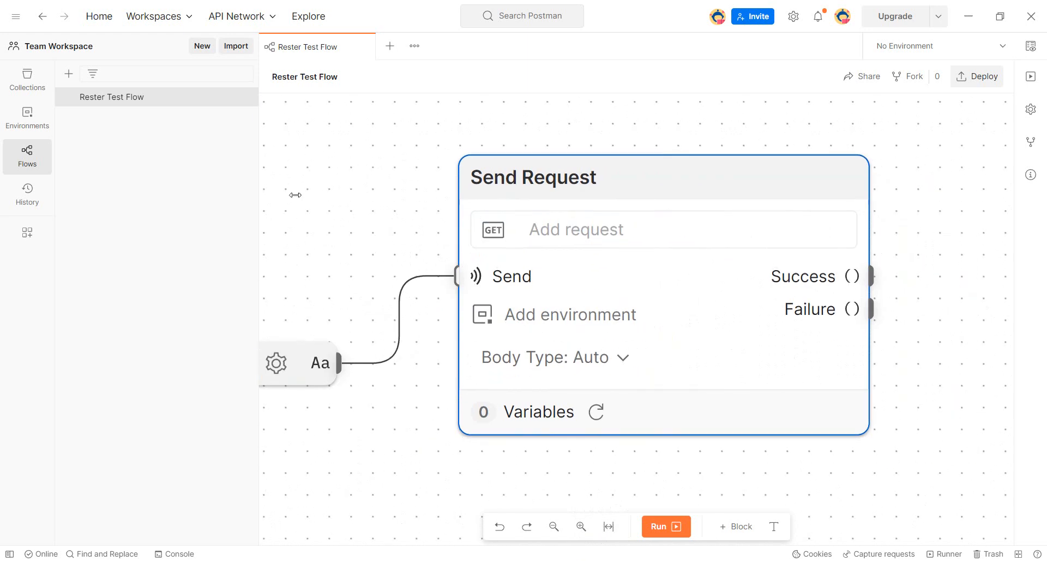
left_click(29, 158)
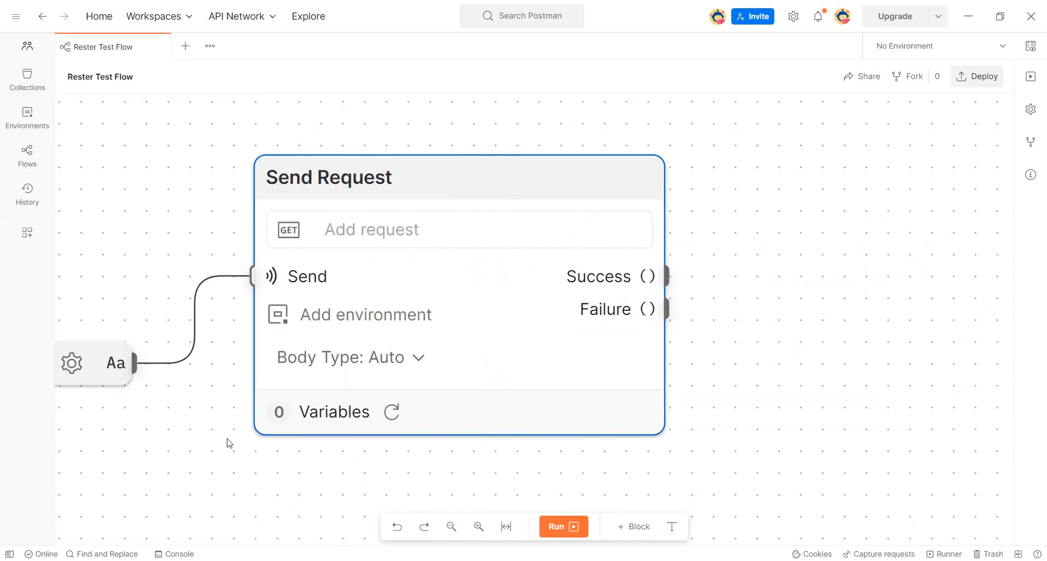
left_click_drag(226, 439, 375, 423)
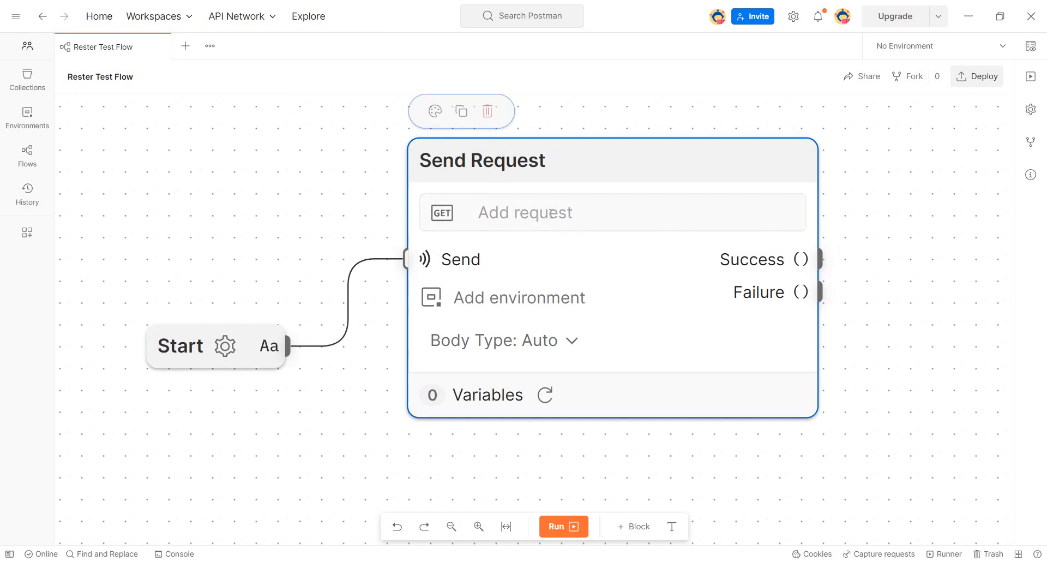
left_click(551, 213)
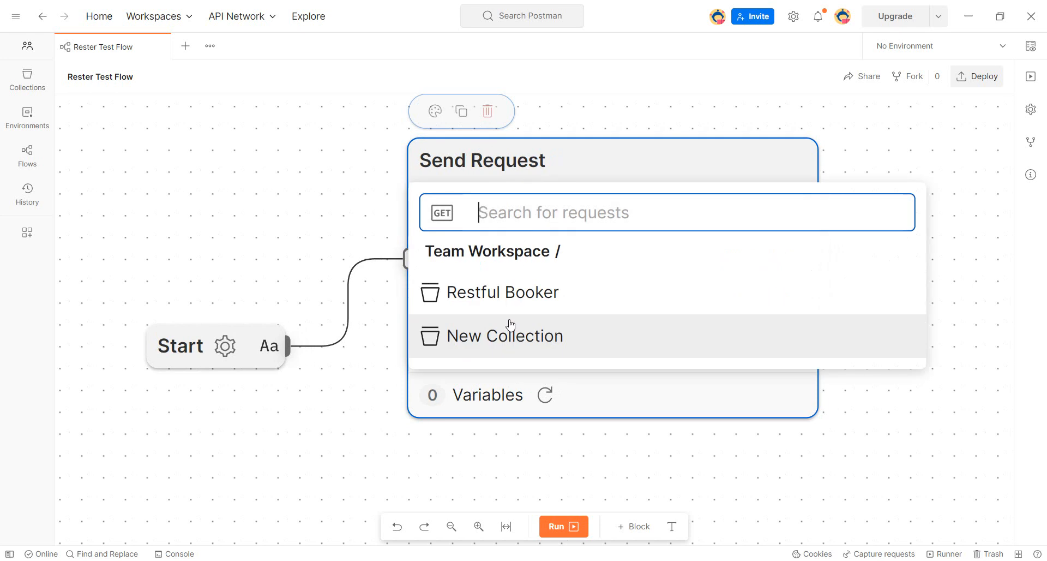
left_click(523, 333)
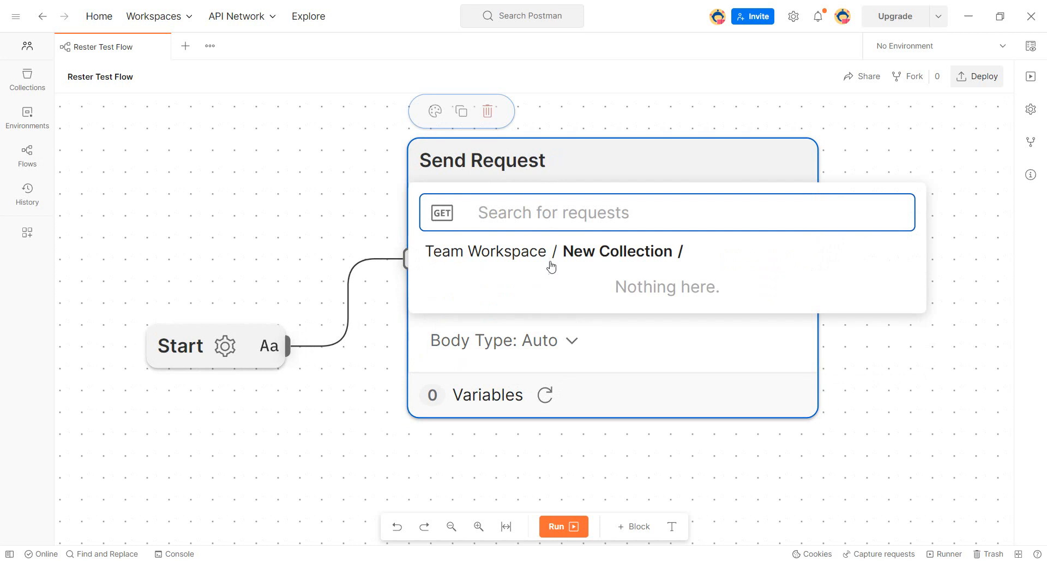
left_click(519, 256)
left_click(496, 307)
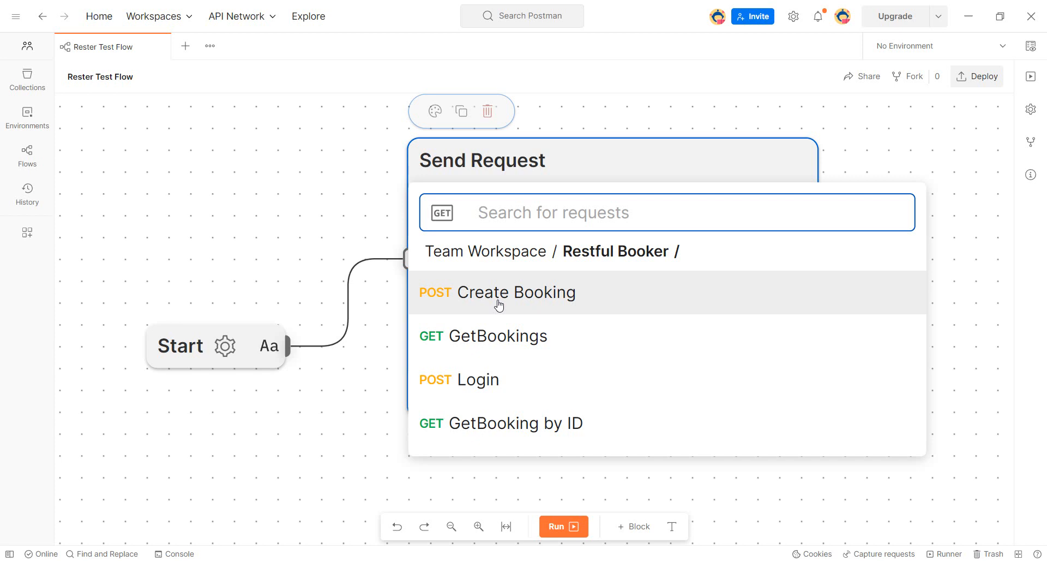
left_click(517, 347)
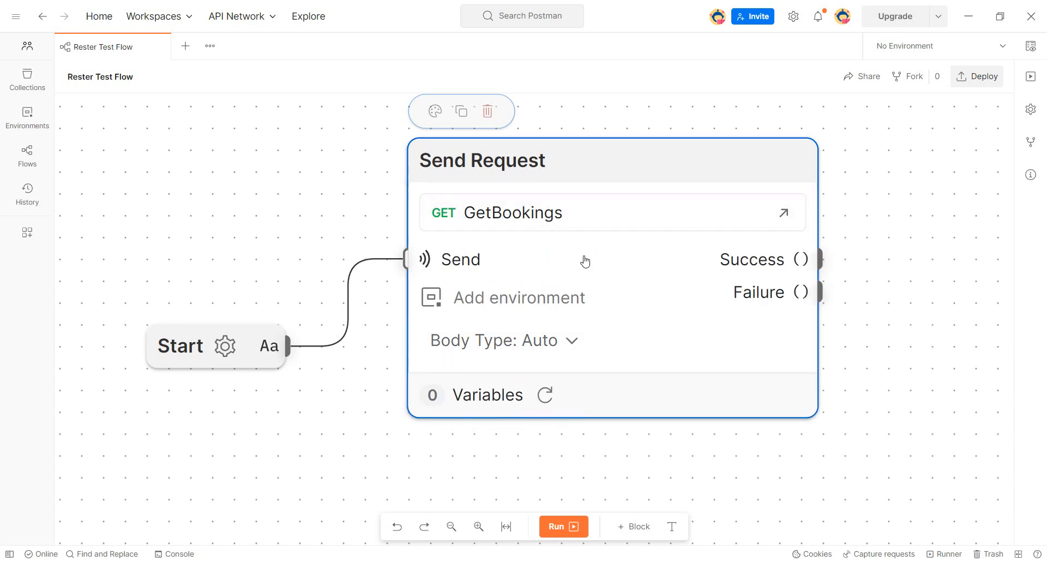
left_click(580, 221)
left_click(596, 177)
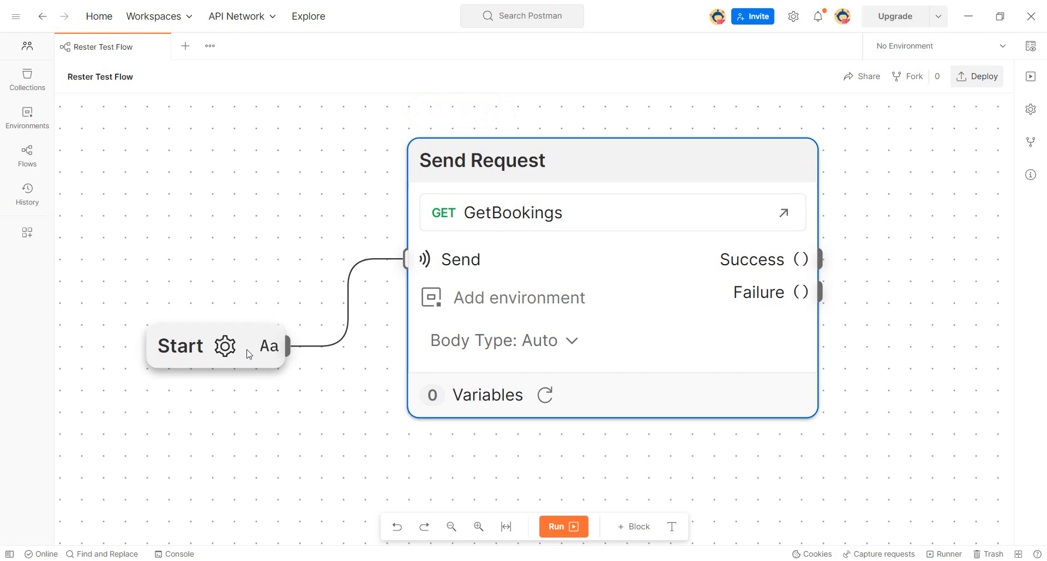
Step: Run the flow to execute the GetBookings request from the Start block
left_click(549, 533)
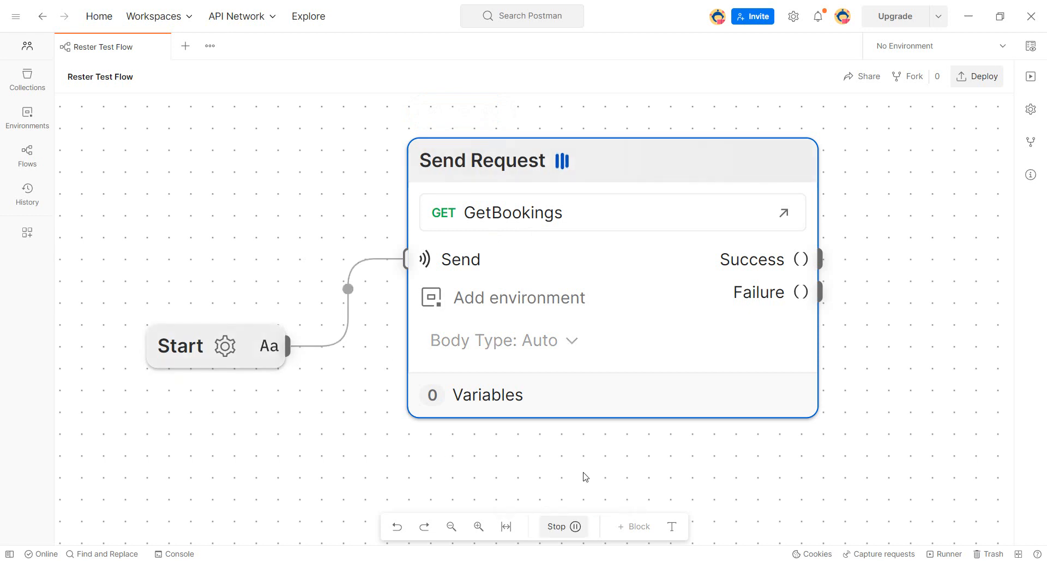
left_click(292, 354)
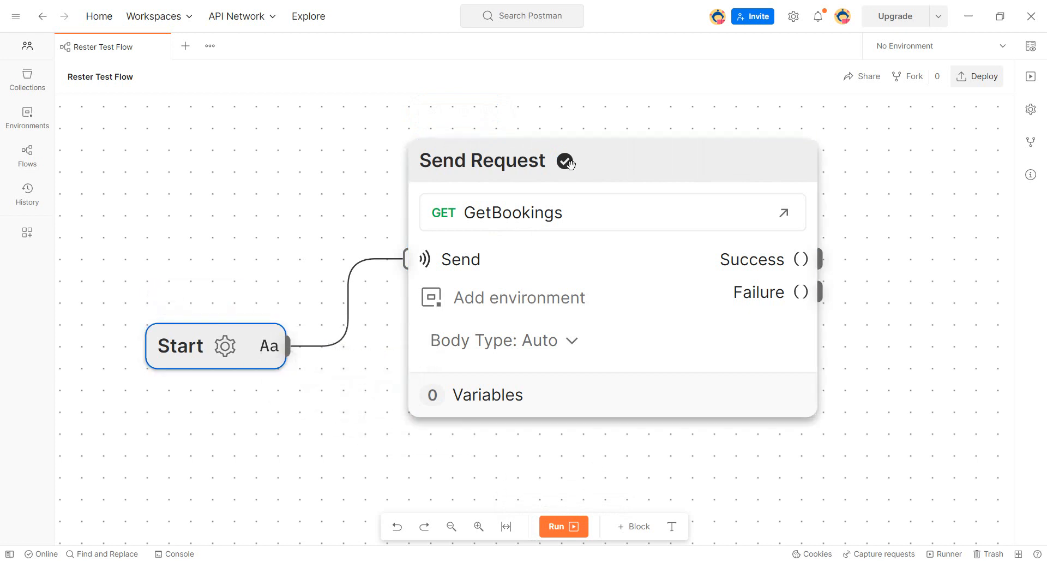
Step: Add a Log block beside the Send Request block, connected to its Success output
left_click(595, 164)
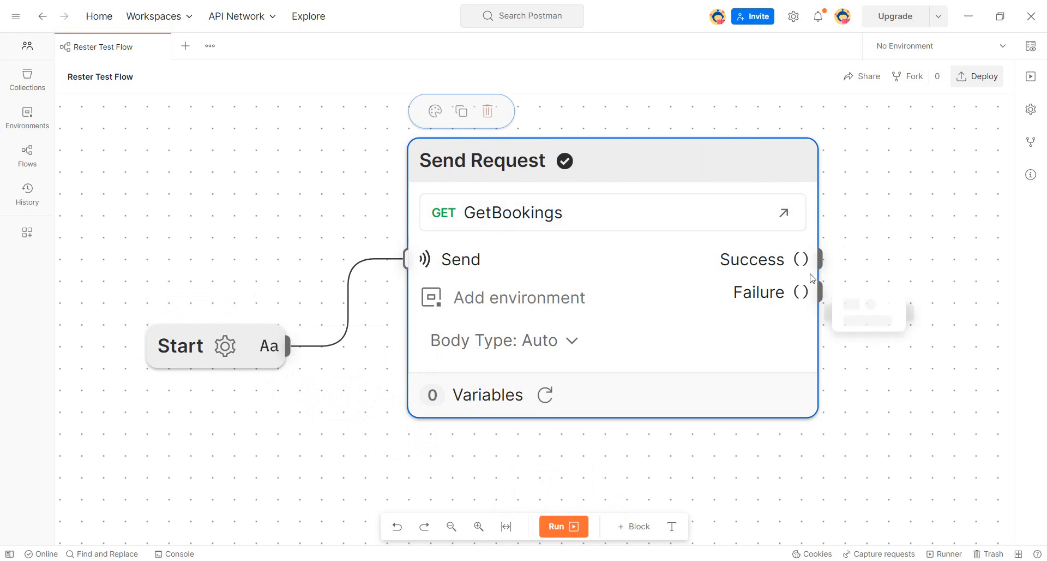
mouse_move(756, 265)
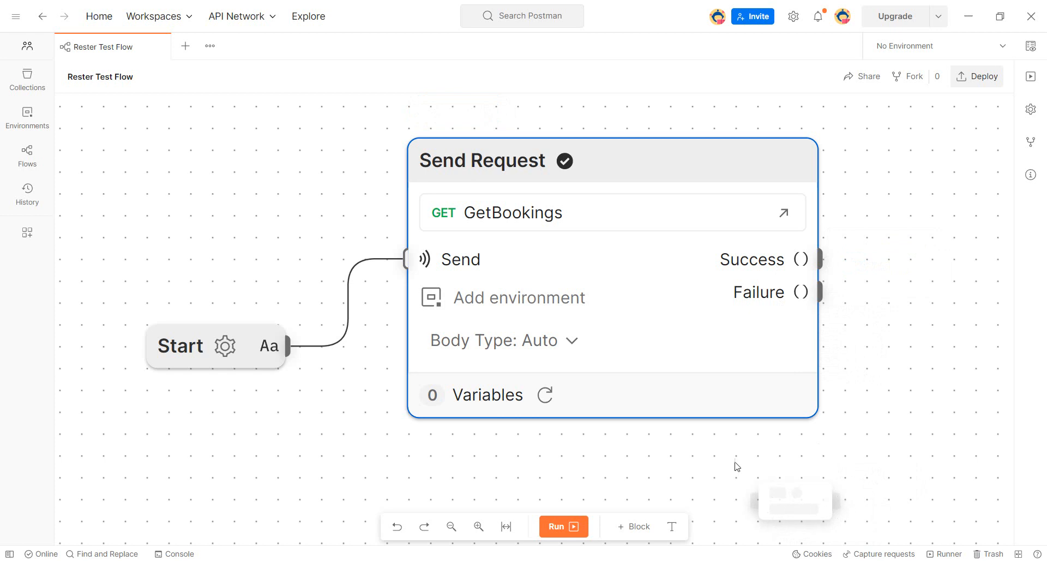
scroll(676, 451, "right", 5)
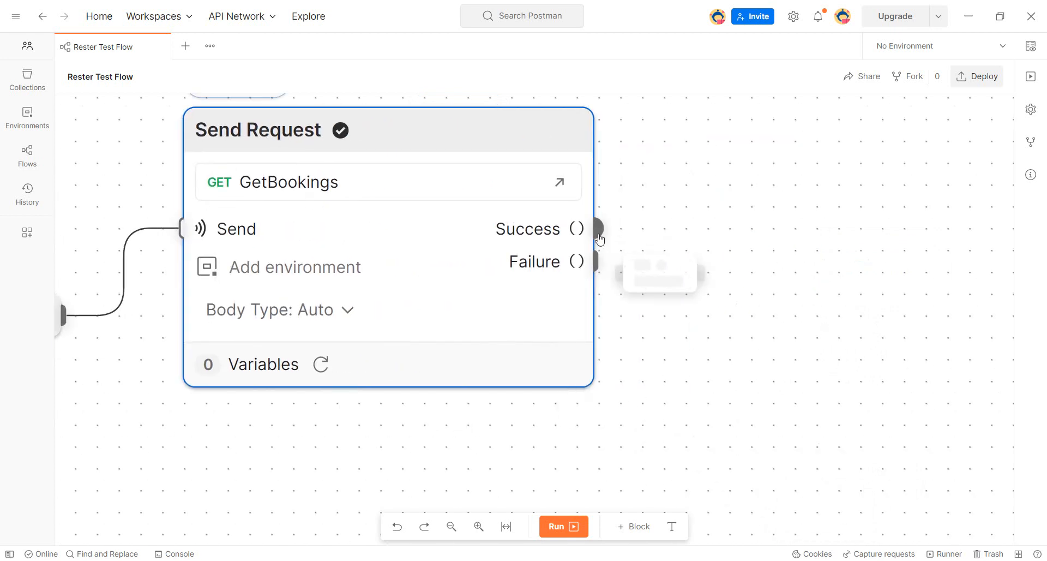
left_click_drag(596, 228, 667, 150)
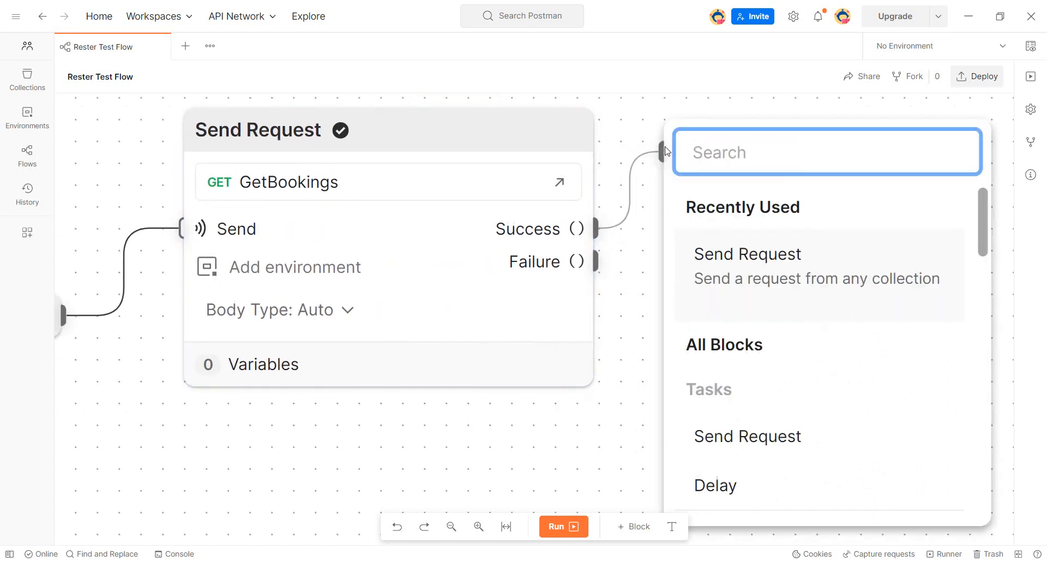
type("lo")
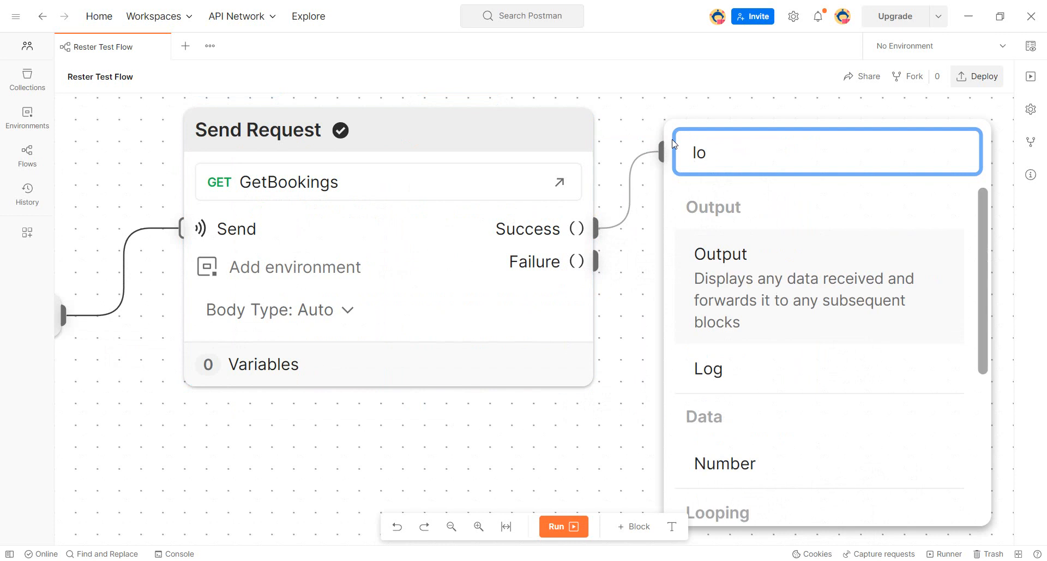
left_click(738, 334)
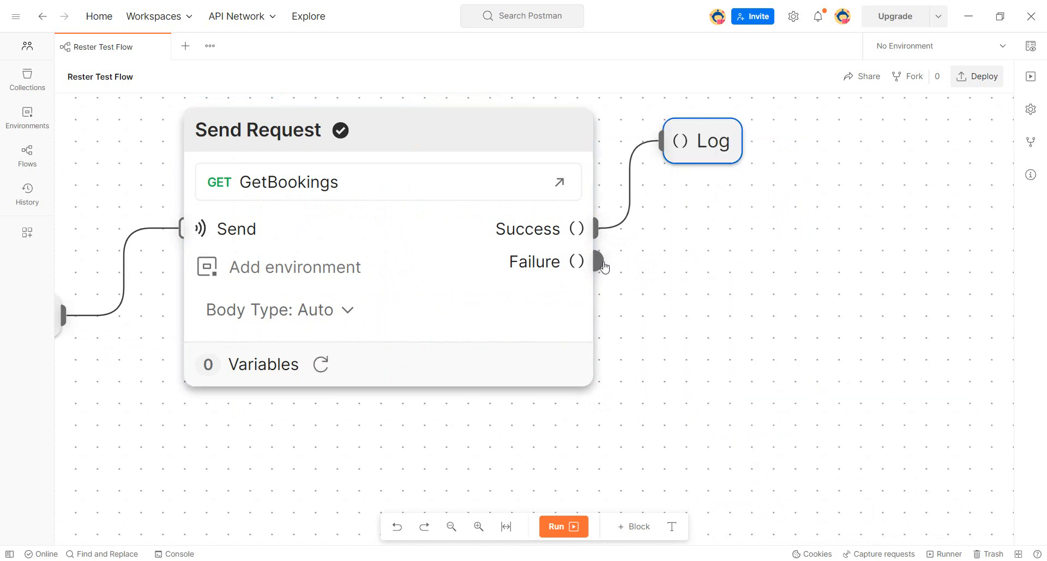
Step: Add a second Log block connected to the Send Request block's Failure output, and run the flow
left_click_drag(602, 264, 693, 309)
type("Lo")
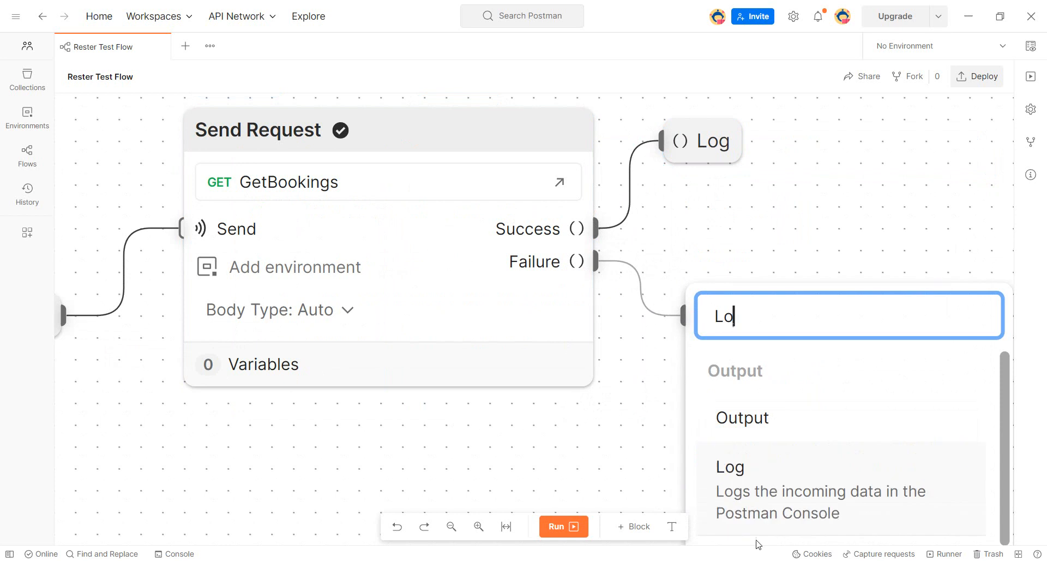
left_click(750, 483)
left_click(557, 530)
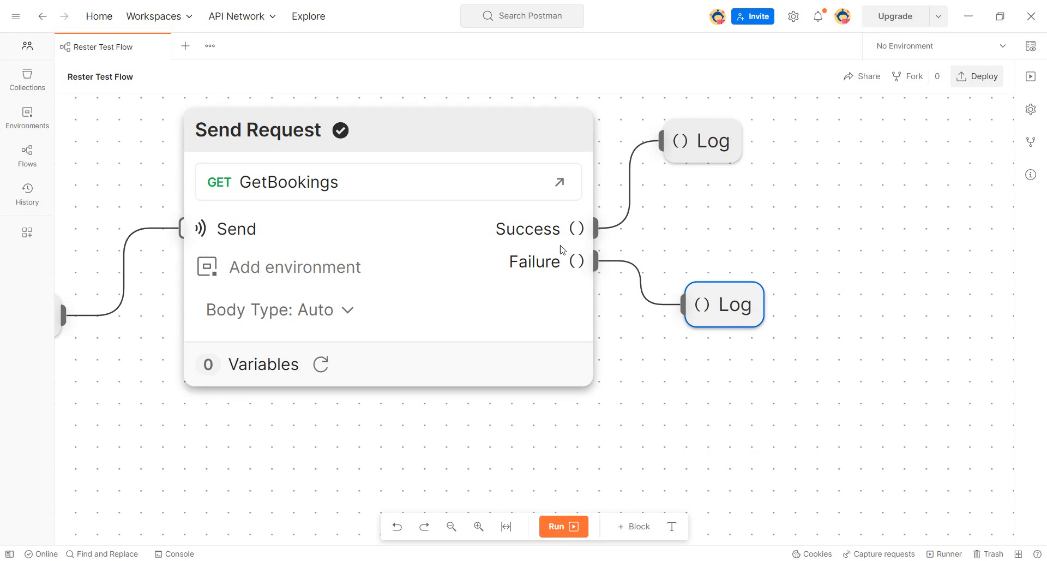
mouse_move(579, 229)
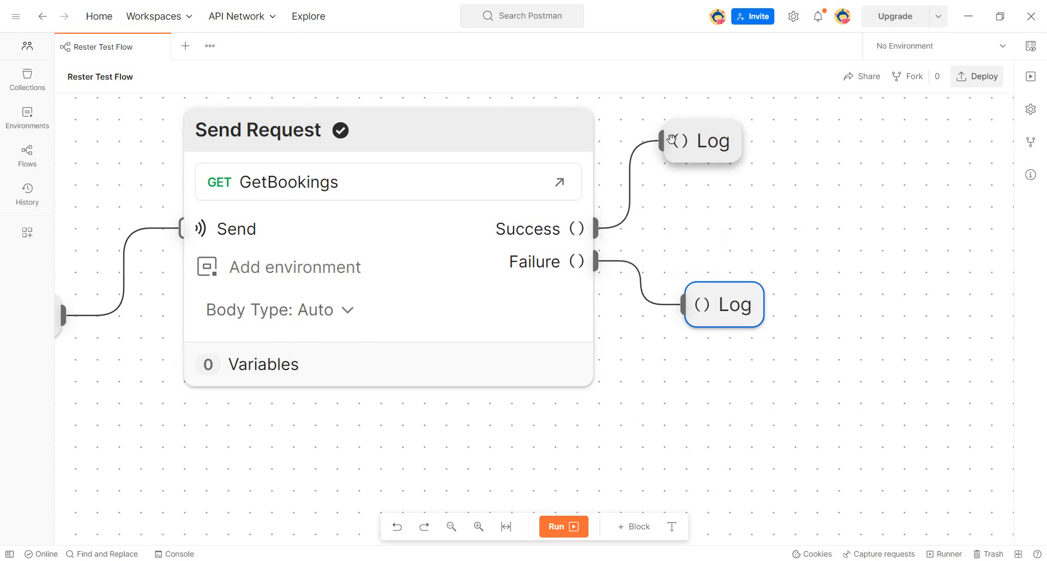
mouse_move(731, 299)
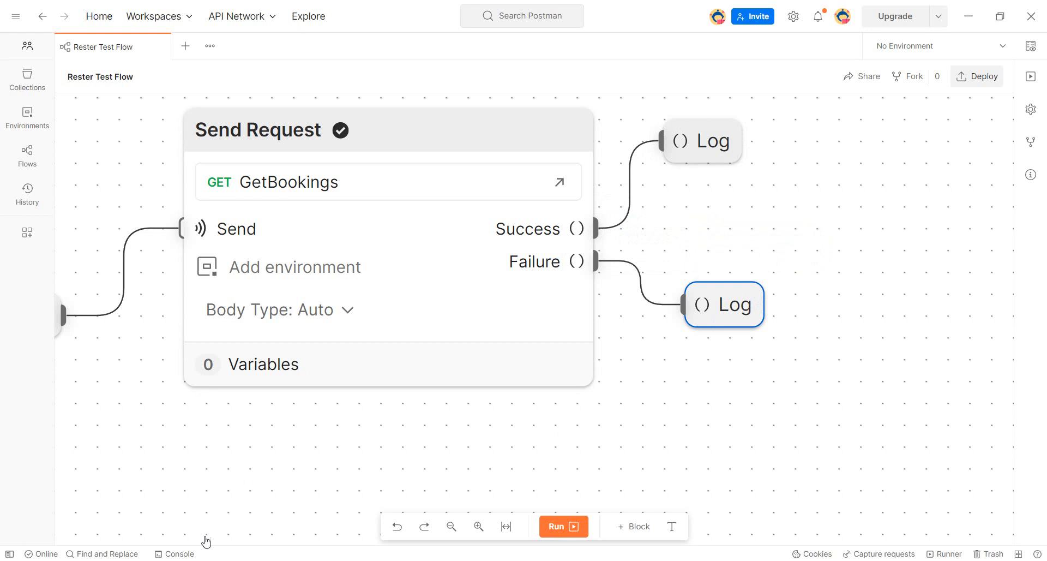
Step: Show the console, clear its existing logs, and run the flow again
left_click(176, 554)
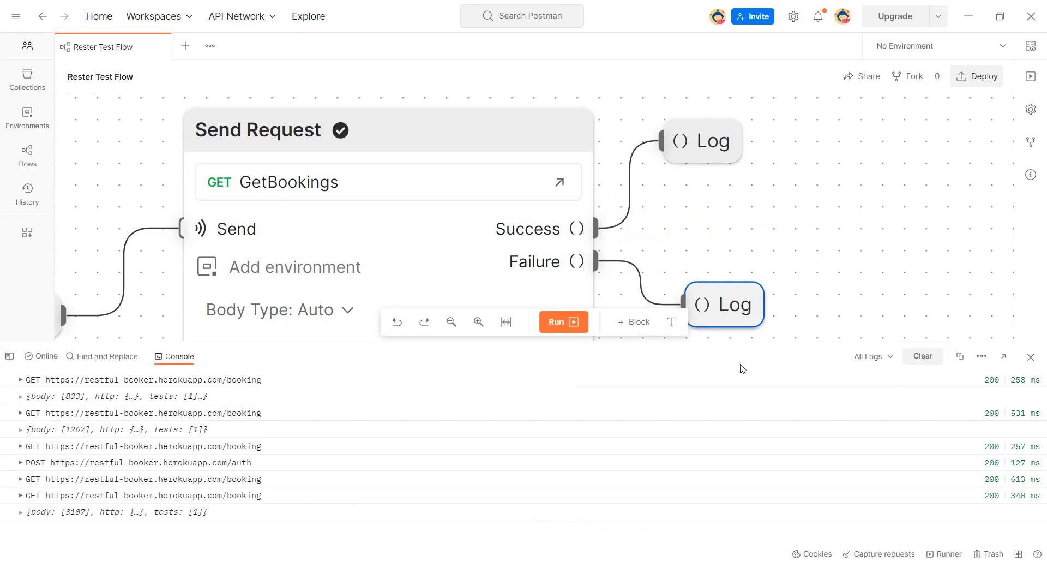
left_click(919, 358)
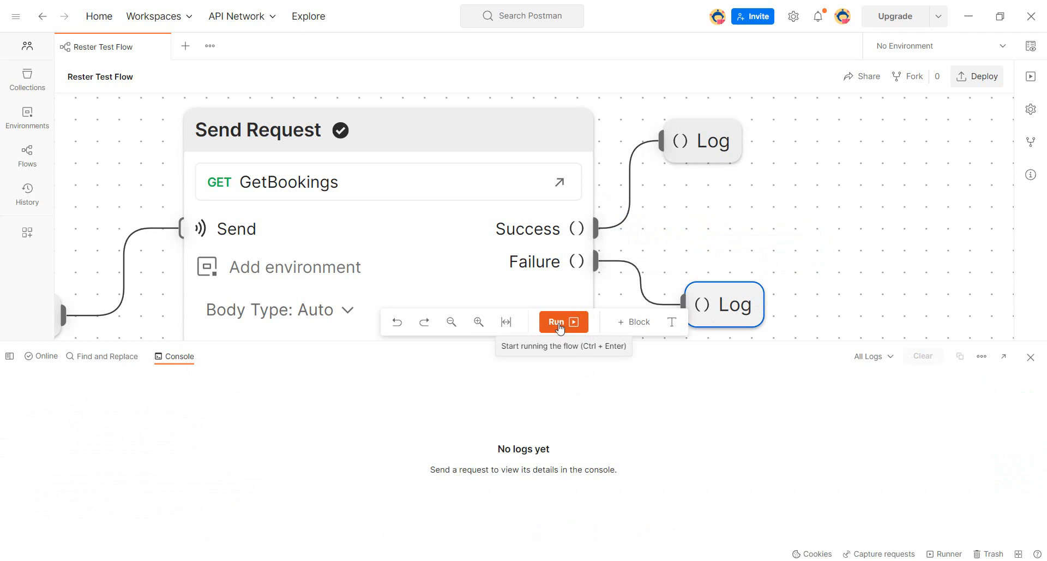
left_click(575, 315)
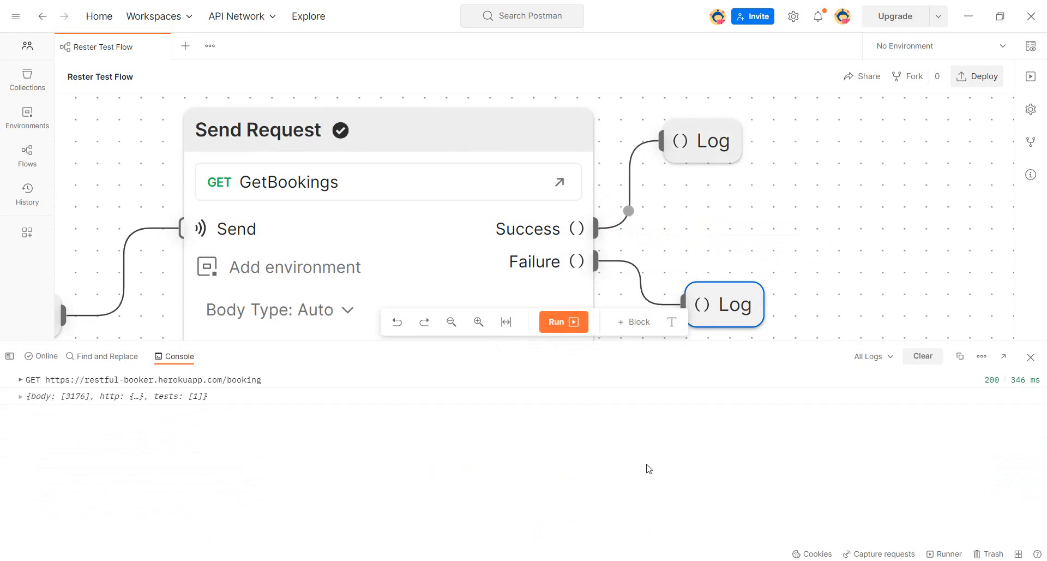
Step: Examine the http section of the logged GetBookings response, clear the logs and close the console
left_click(21, 397)
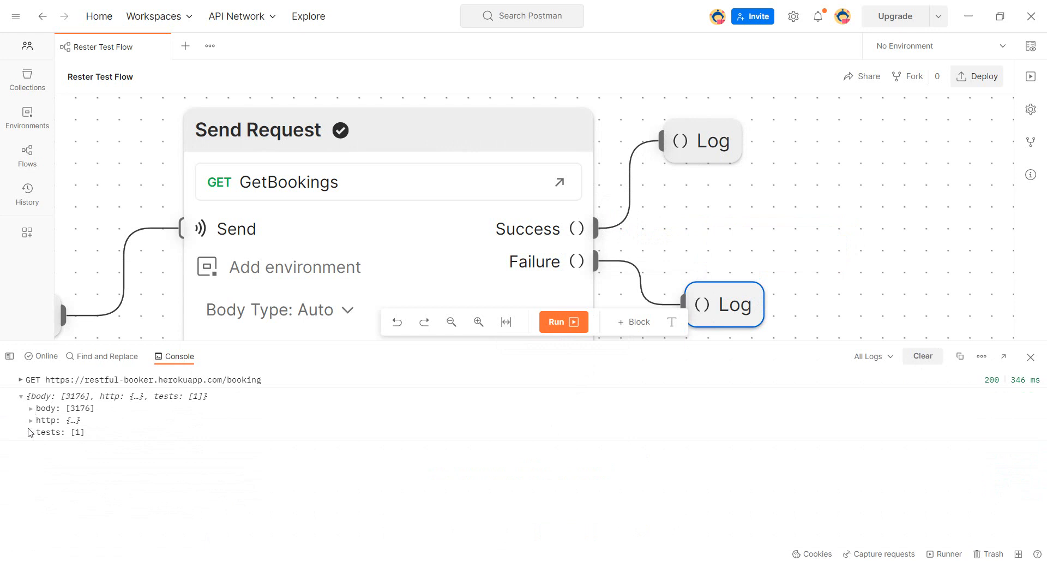
left_click(31, 420)
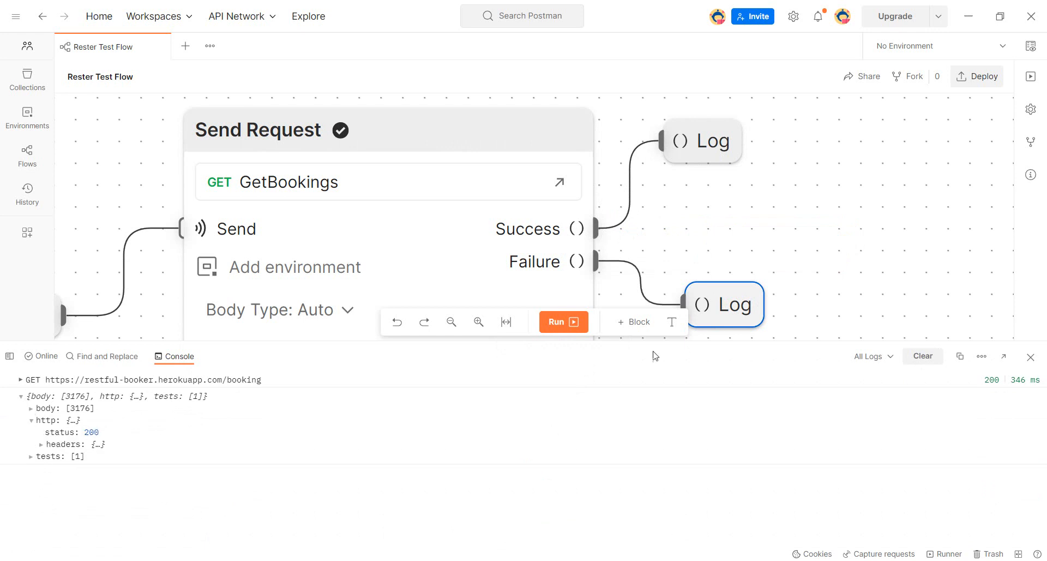
left_click(927, 358)
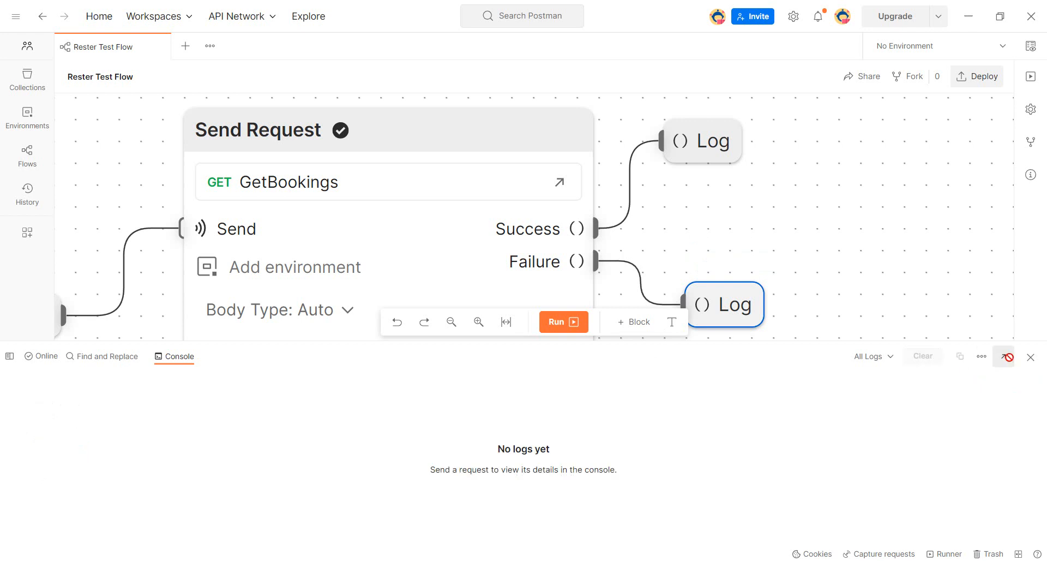
left_click(1030, 357)
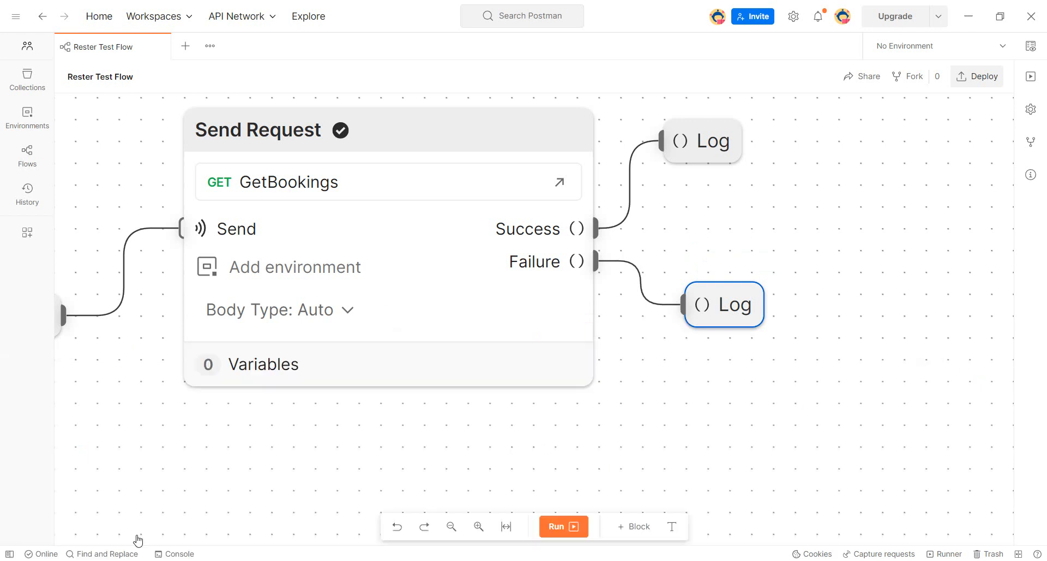
left_click(15, 16)
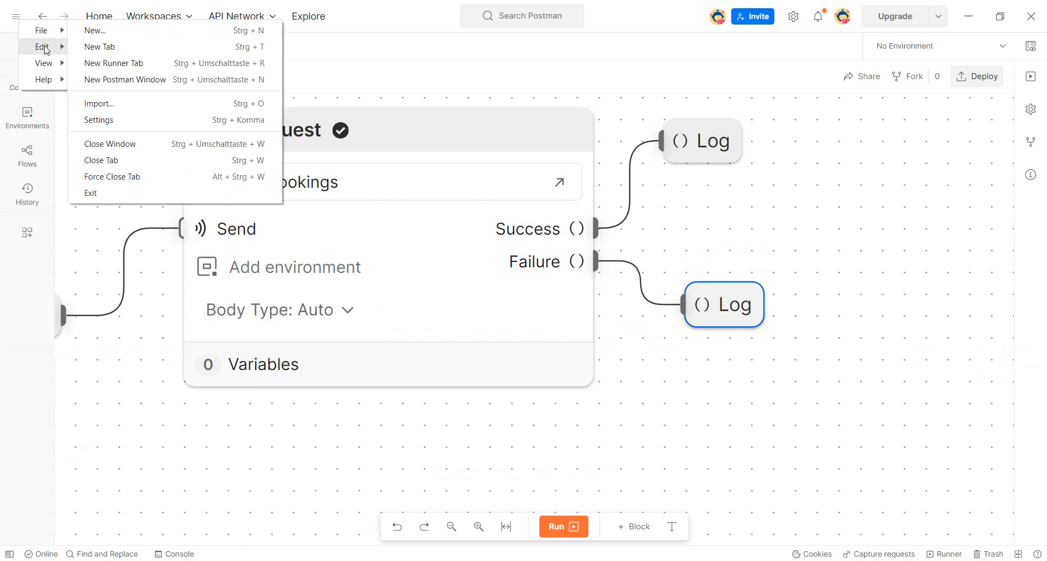
mouse_move(48, 31)
mouse_move(48, 64)
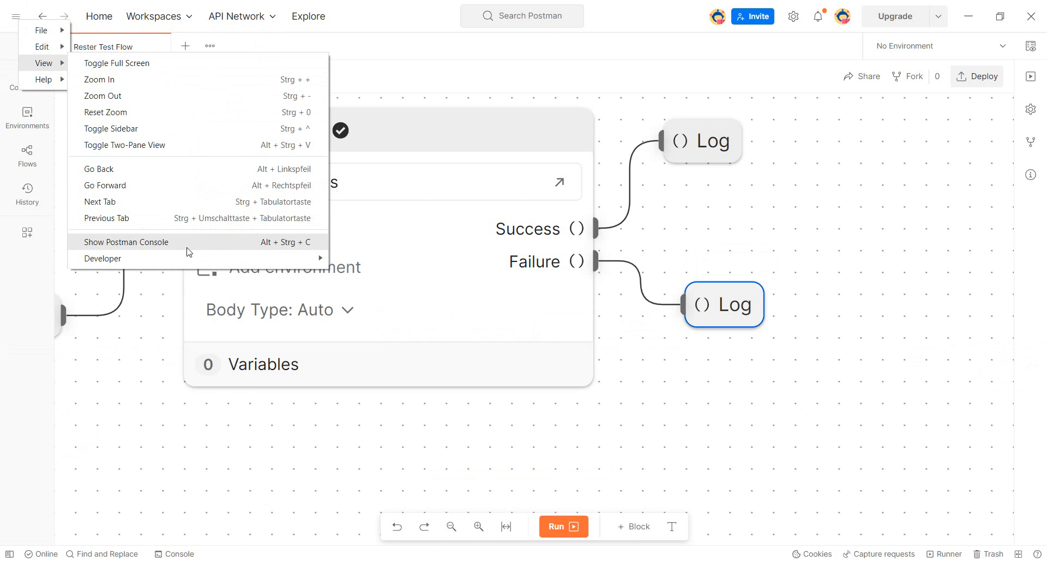
left_click(246, 475)
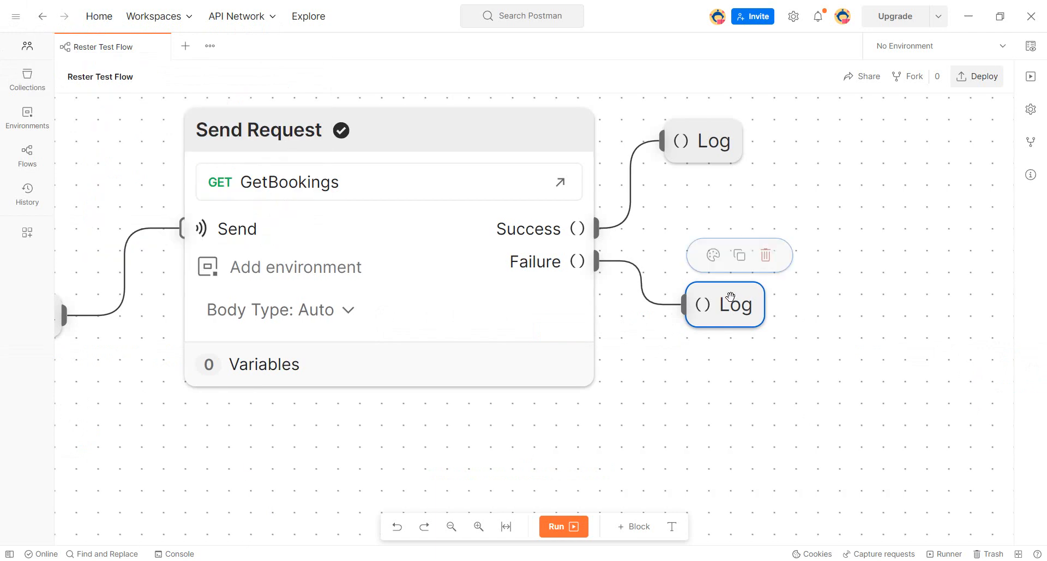
Step: Align the Failure Log block under the Success Log block and color it pink
left_click_drag(728, 299, 706, 309)
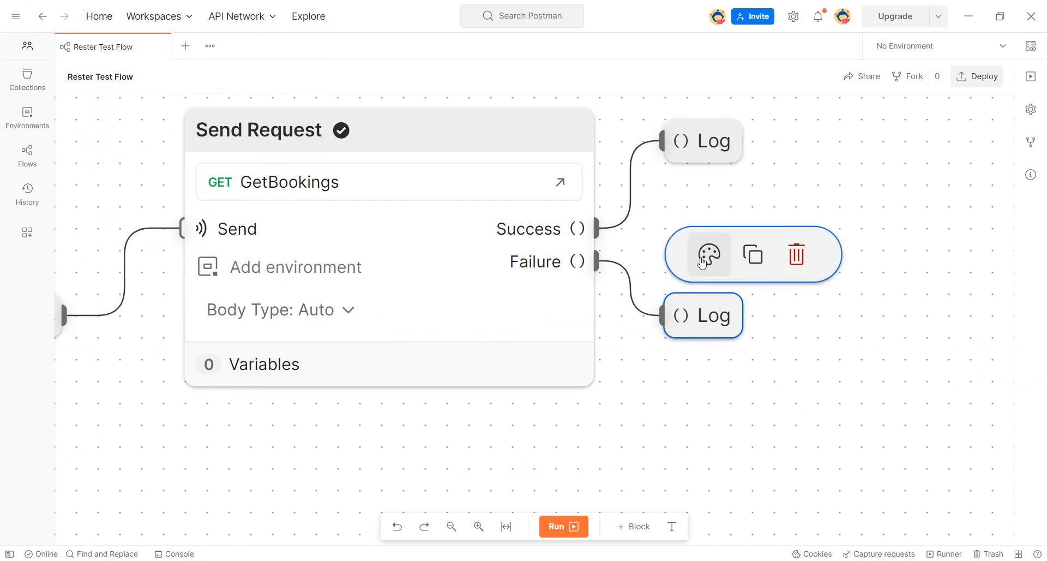
left_click(707, 255)
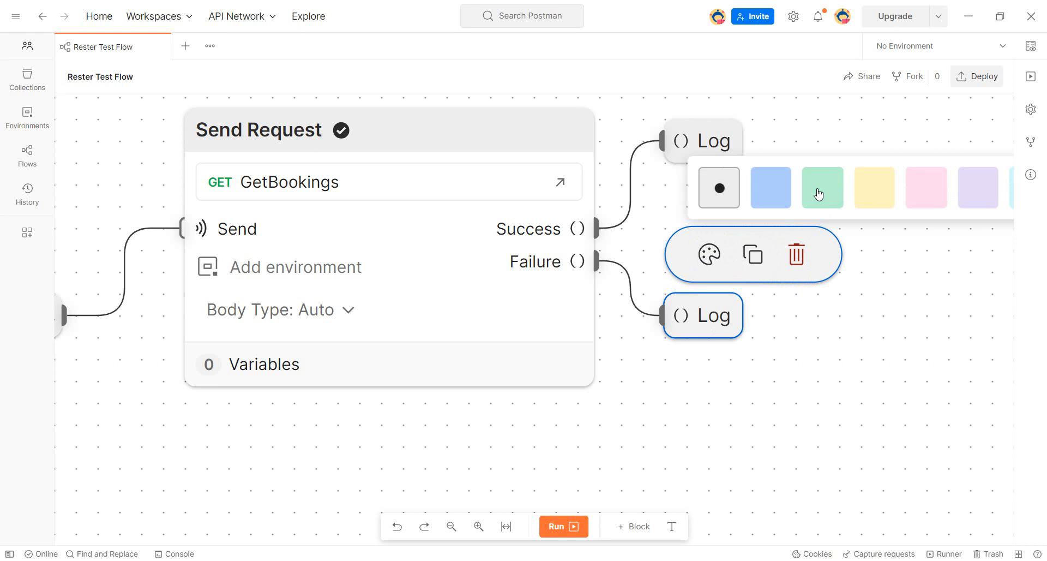
left_click(940, 194)
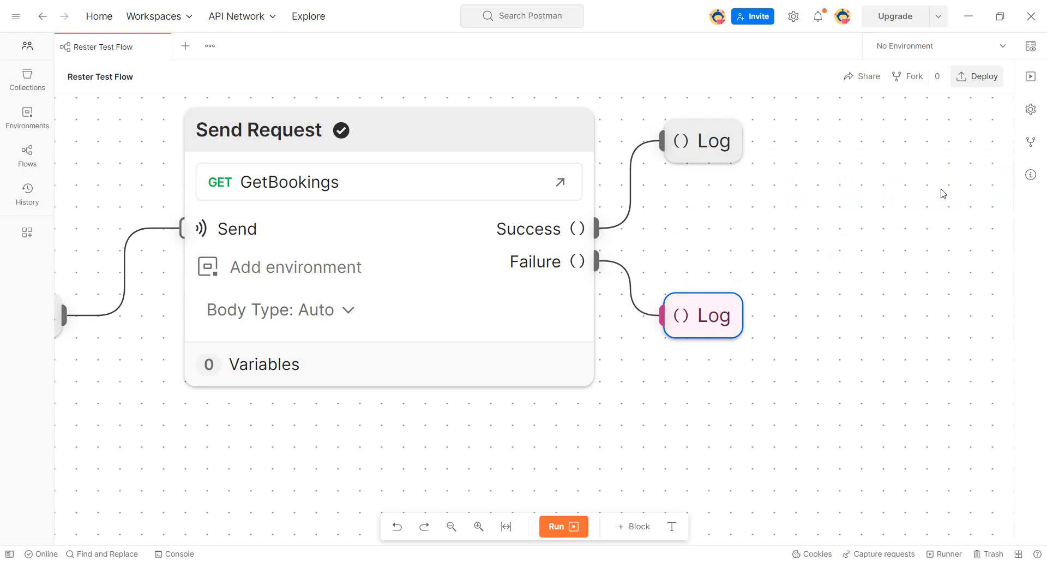
Step: Color the Log block connected to the Success output green
left_click(685, 144)
left_click(709, 168)
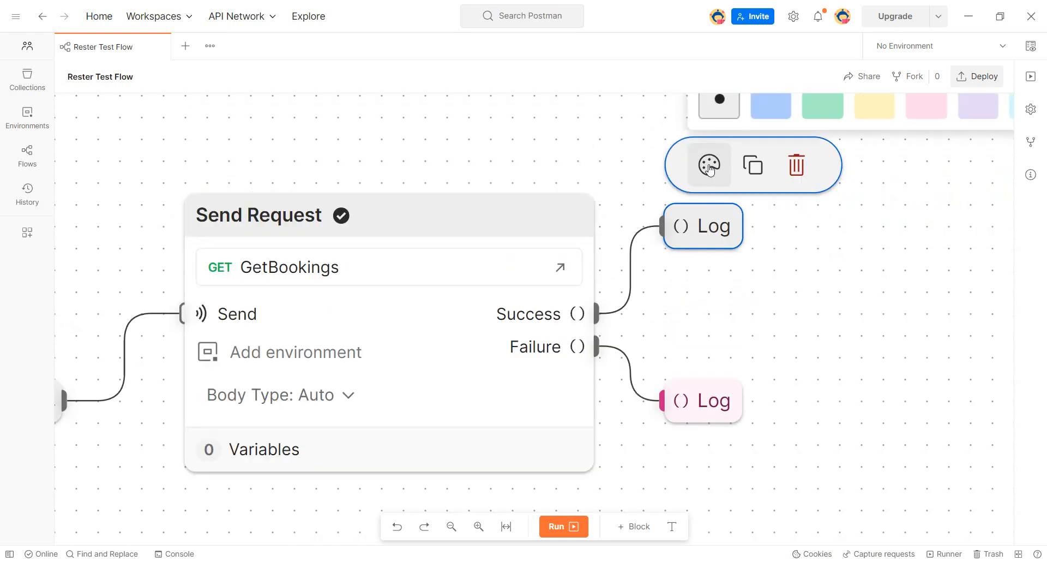
left_click(828, 113)
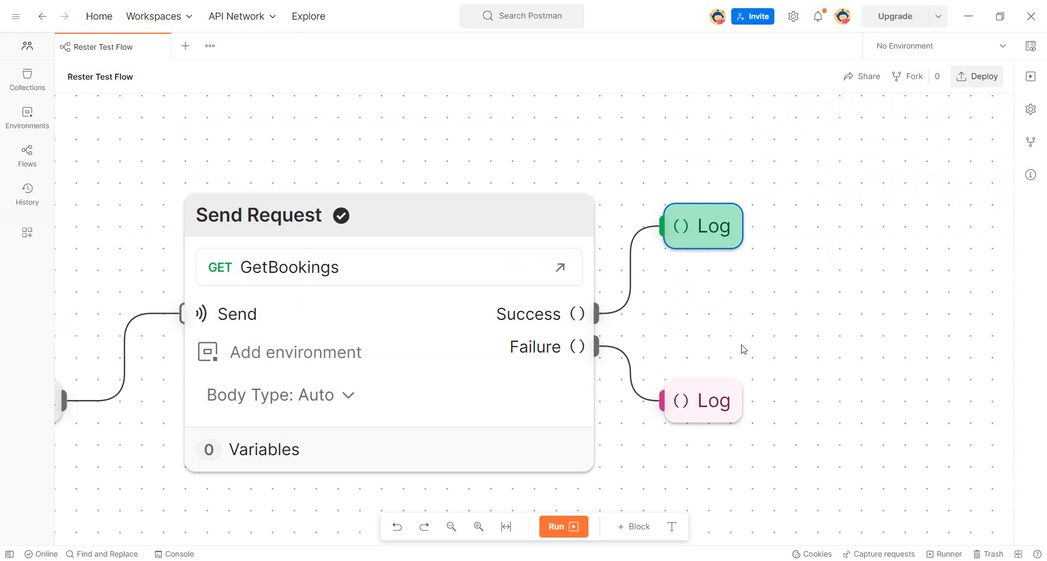
Step: Run the flow with the green and pink Log blocks in place
left_click(566, 530)
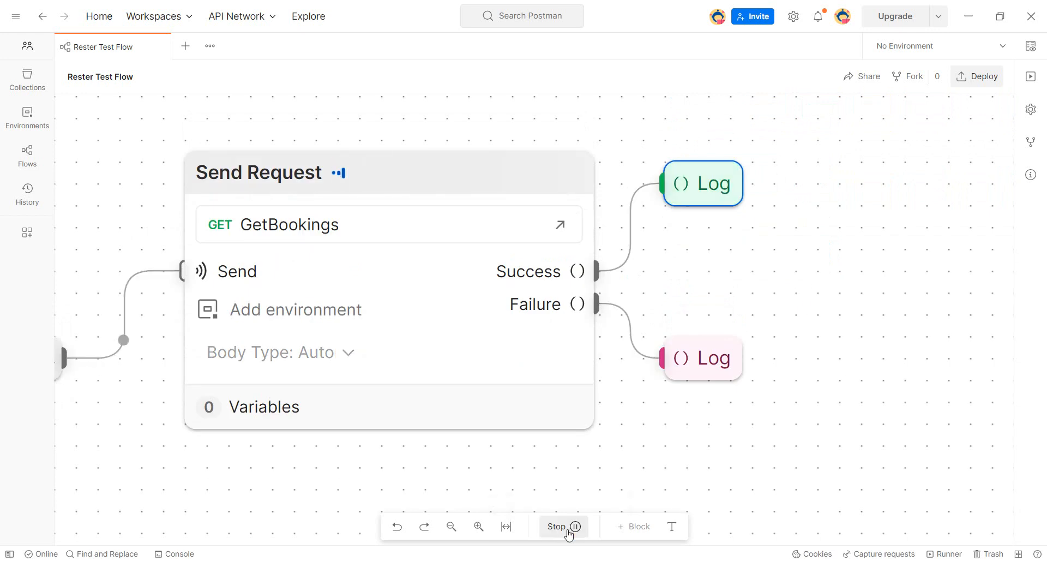
mouse_move(705, 167)
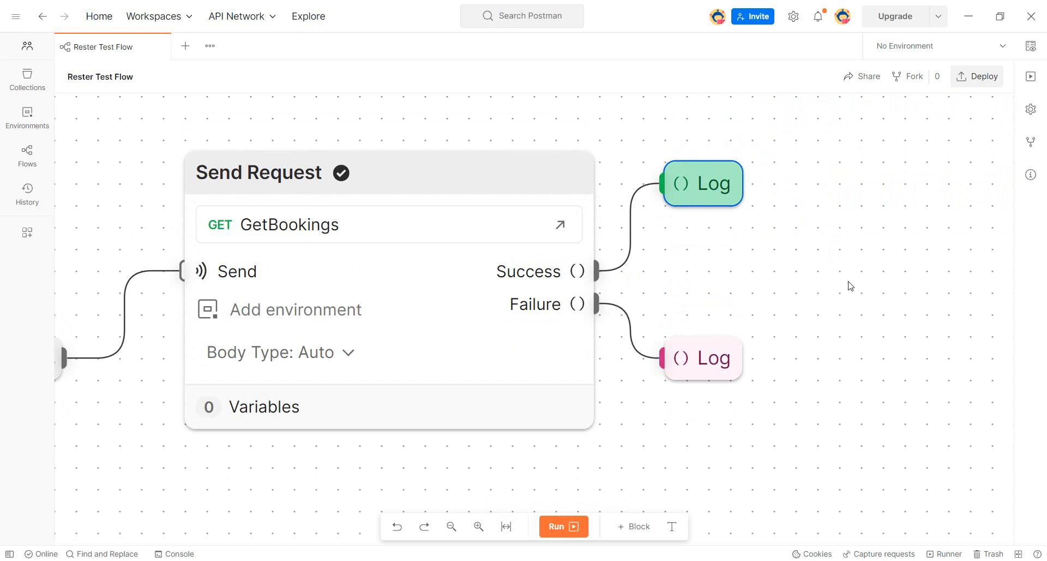
scroll(849, 286, "down", 3)
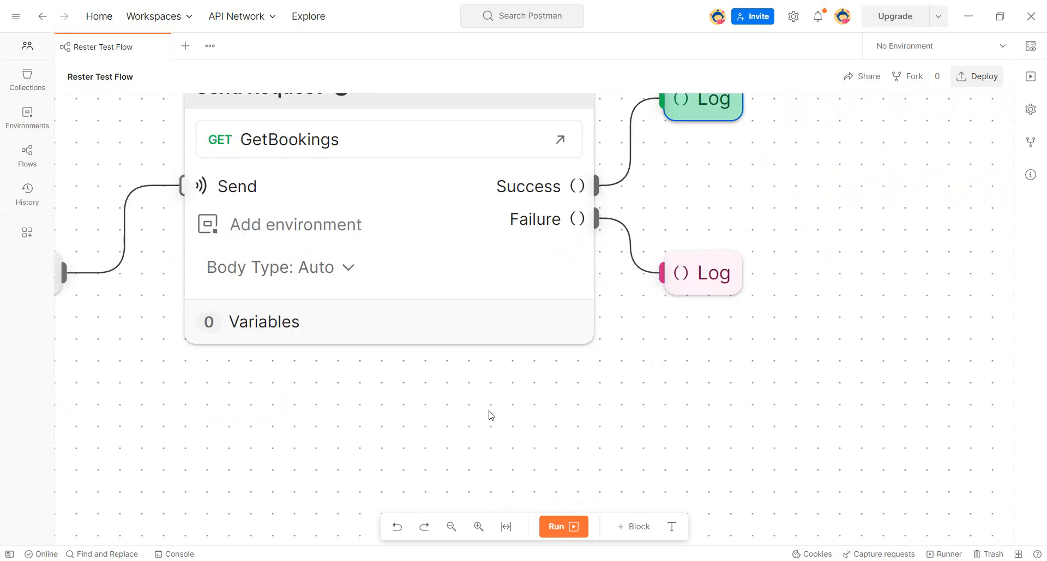
Step: Add a second Send Request block below the first one, connected to the Start block's output
left_click(506, 526)
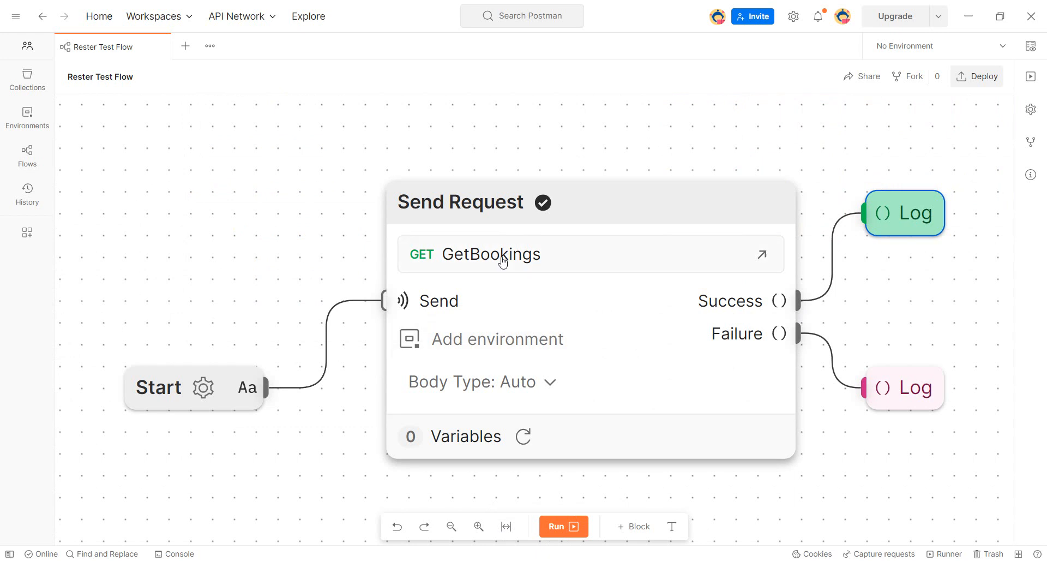
scroll(627, 398, "down", 3)
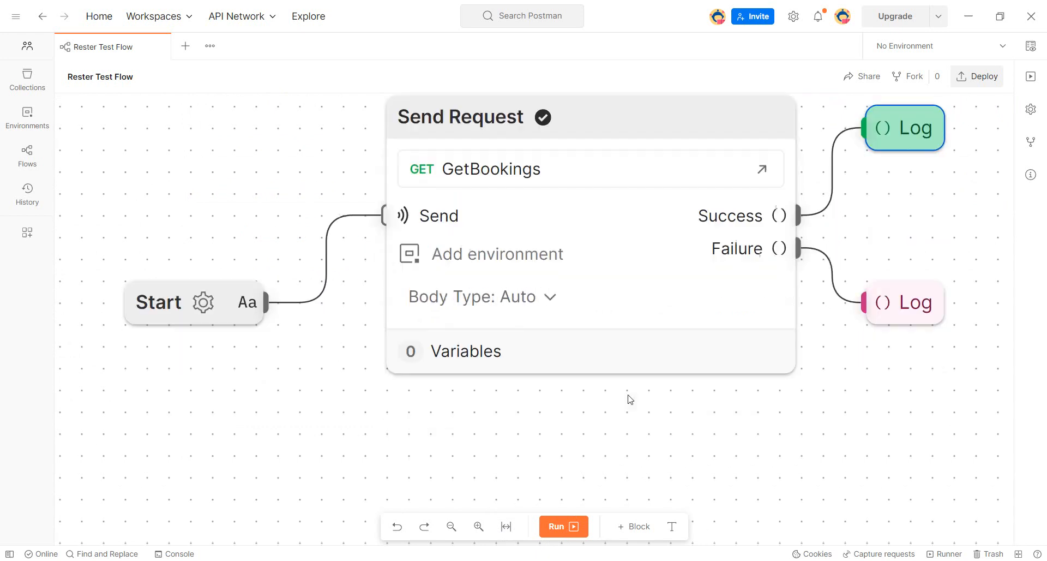
left_click_drag(267, 260, 419, 455)
scroll(604, 396, "down", 3)
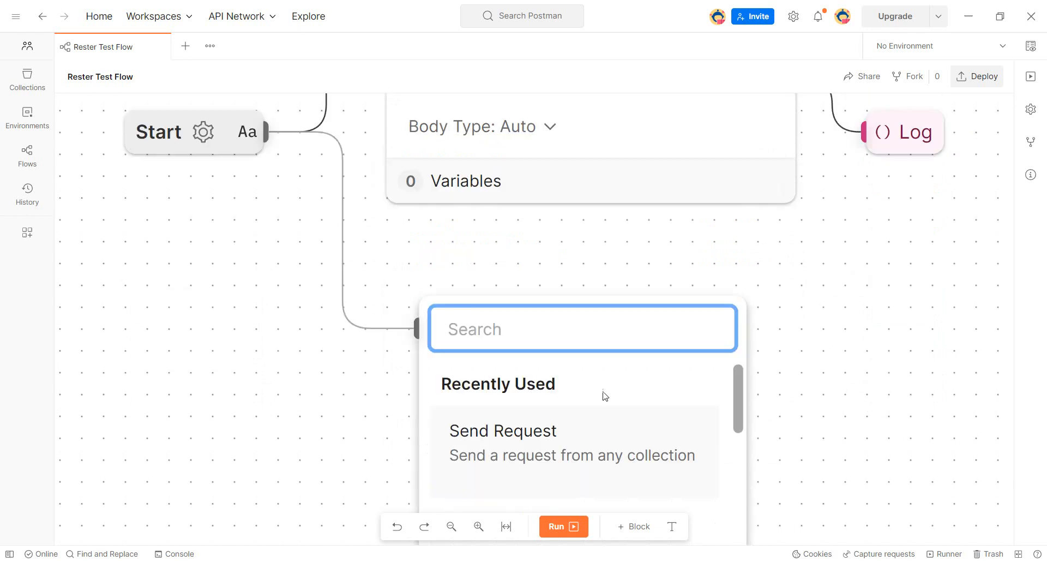
left_click(503, 433)
Step: Assign the GetBookings request from the Restful Booker collection to the second Send Request block and run the flow
left_click(533, 366)
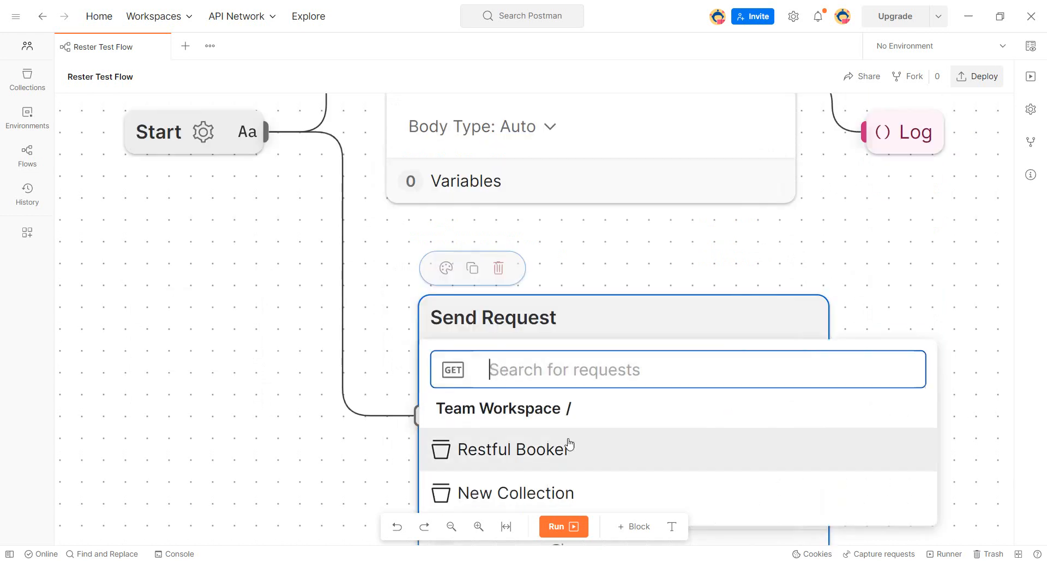
left_click(544, 466)
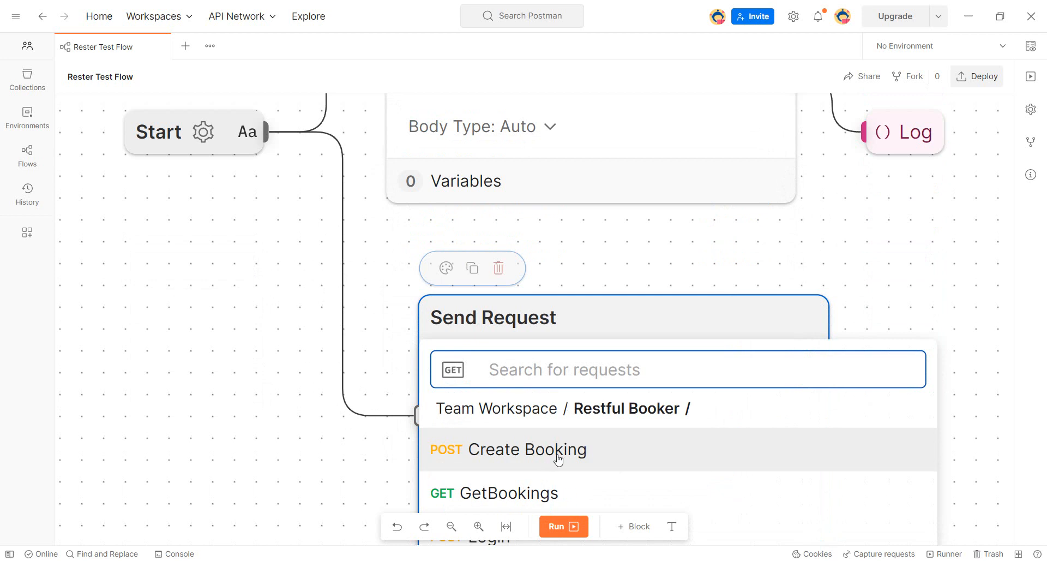
left_click(523, 493)
scroll(873, 424, "down", 2)
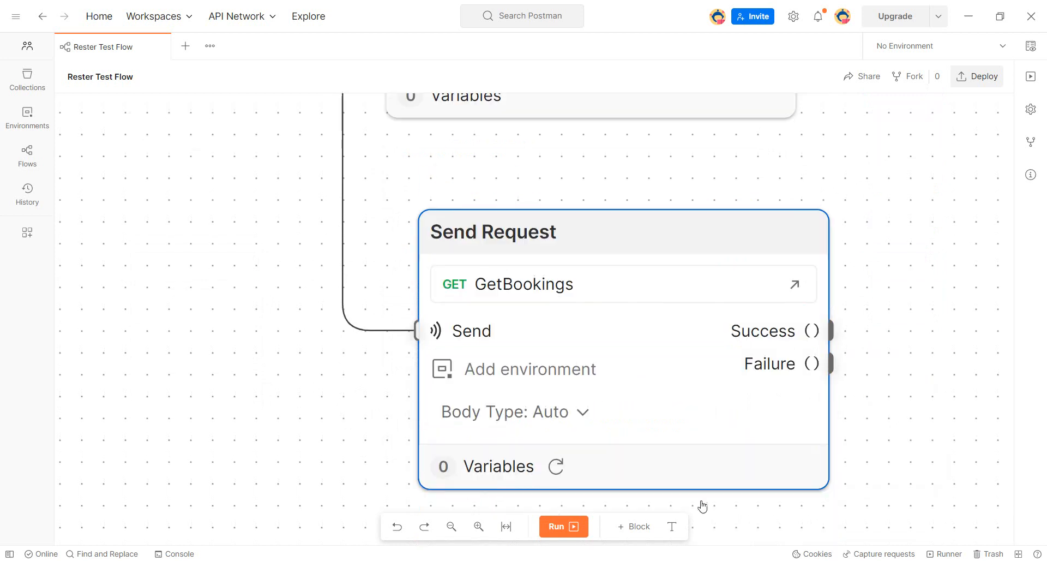
left_click(549, 529)
left_click(507, 527)
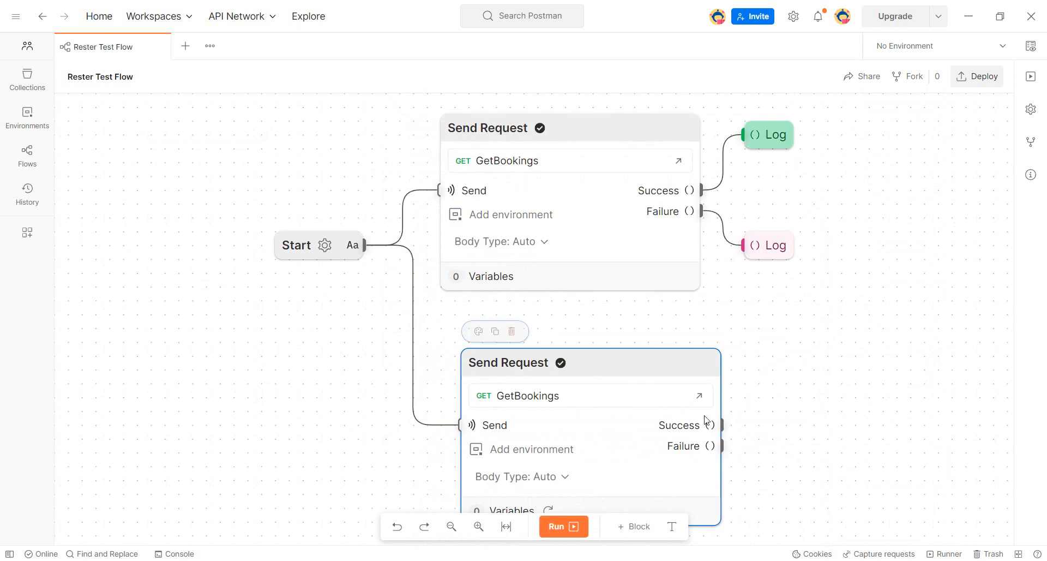
Step: Move the second Send Request block closer beneath the first and reposition the green and pink Log blocks beside the first block's outputs
left_click_drag(638, 361, 621, 320)
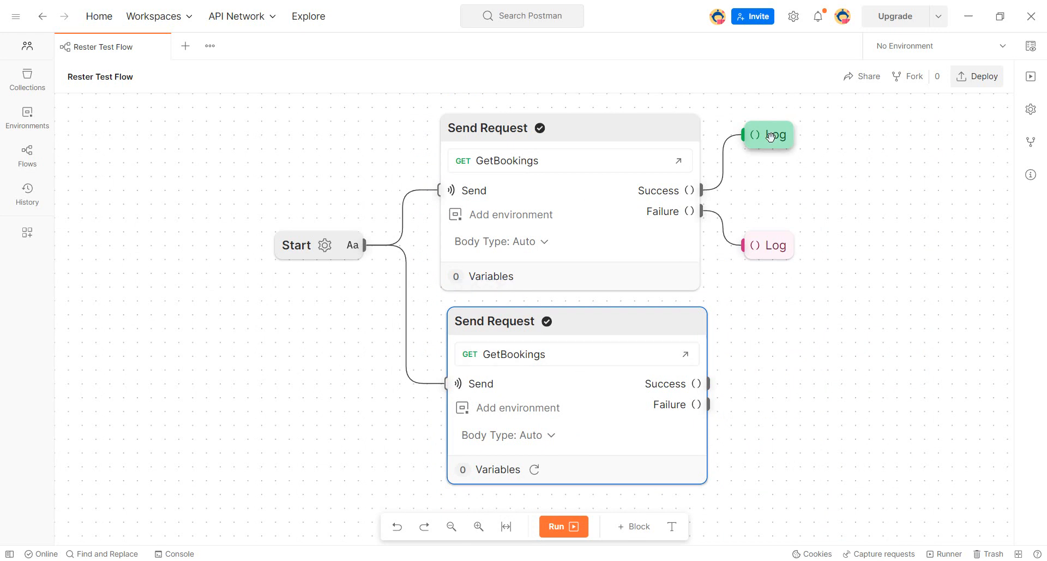
left_click_drag(775, 247, 795, 216)
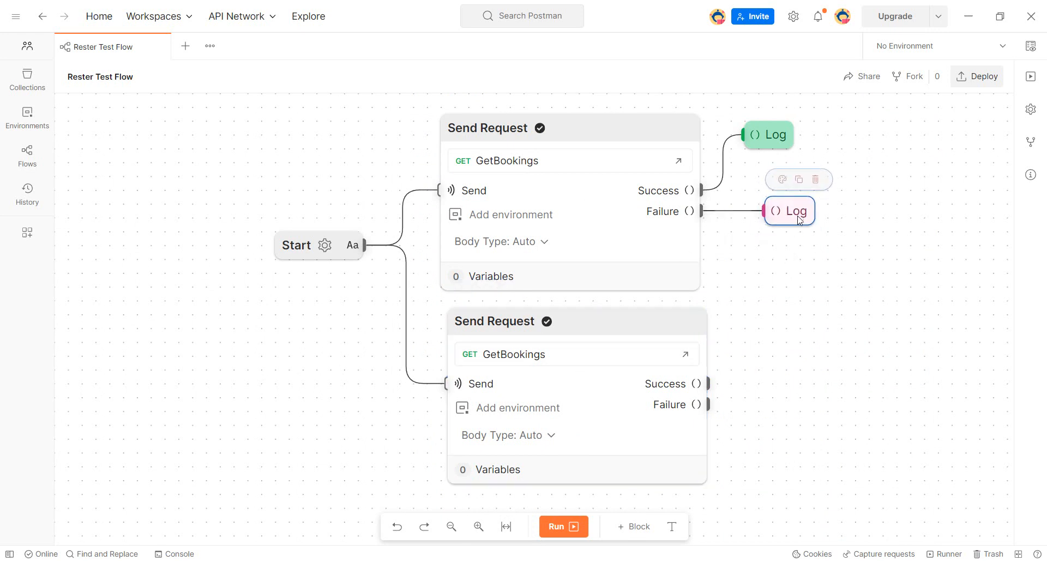
left_click(778, 137)
left_click_drag(778, 138, 799, 145)
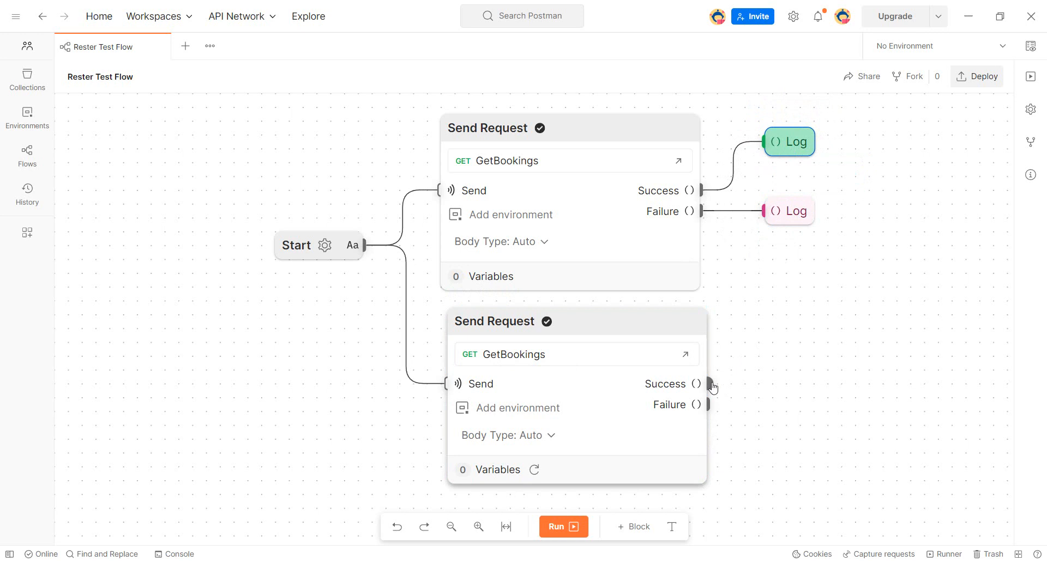
Step: Add an Output block connected to the Success output of the second Send Request block
left_click_drag(710, 384, 758, 315)
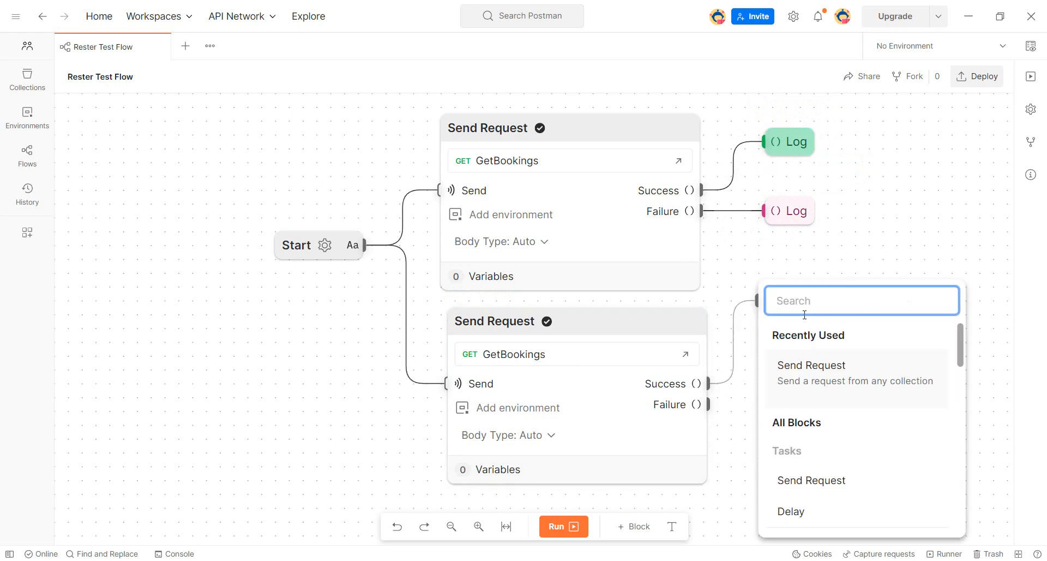
type("sho")
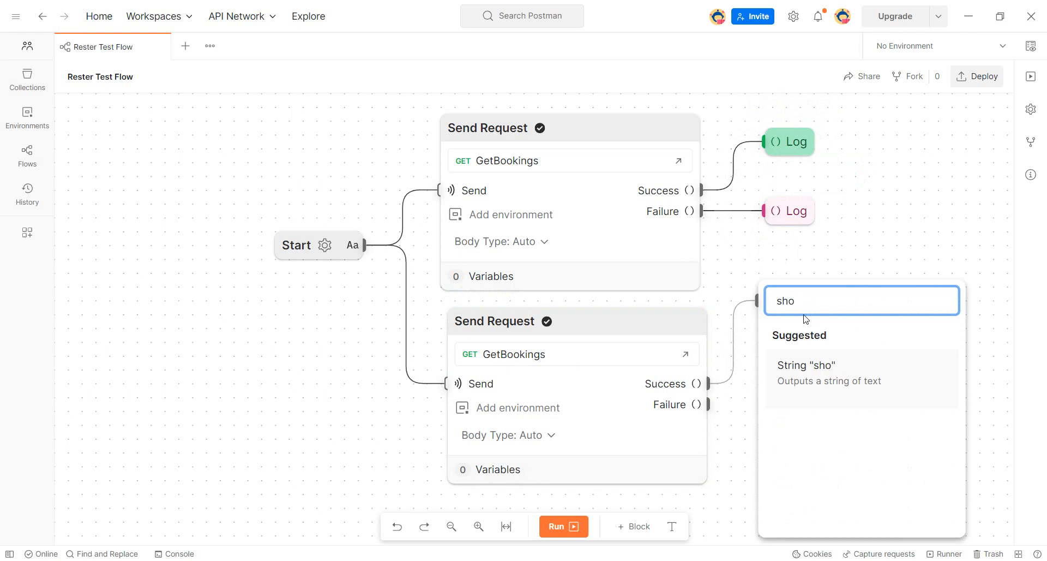
key("BackSpace")
key("BackSpace")
key("BackSpace")
type("view")
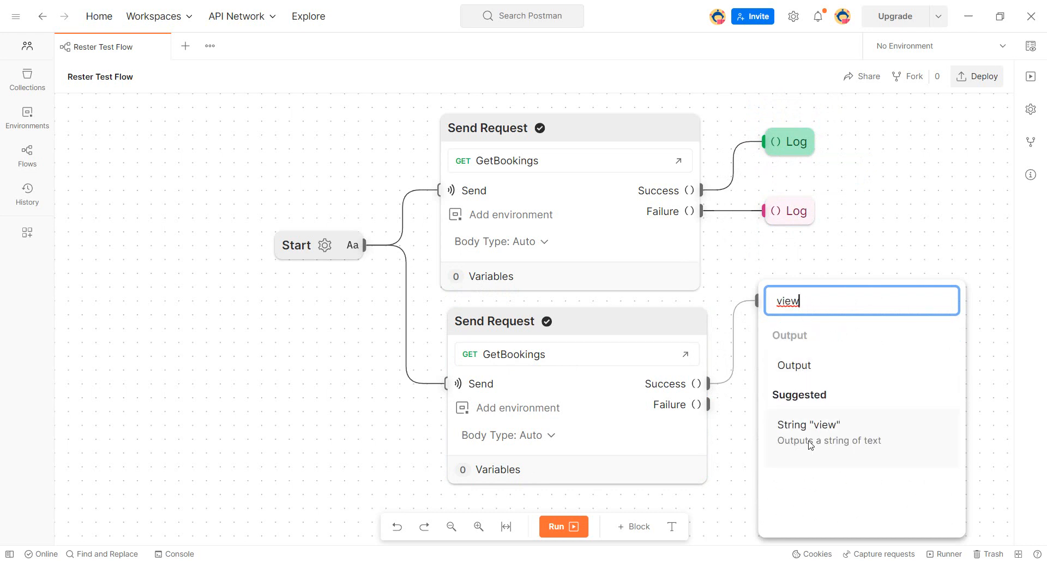
left_click(827, 387)
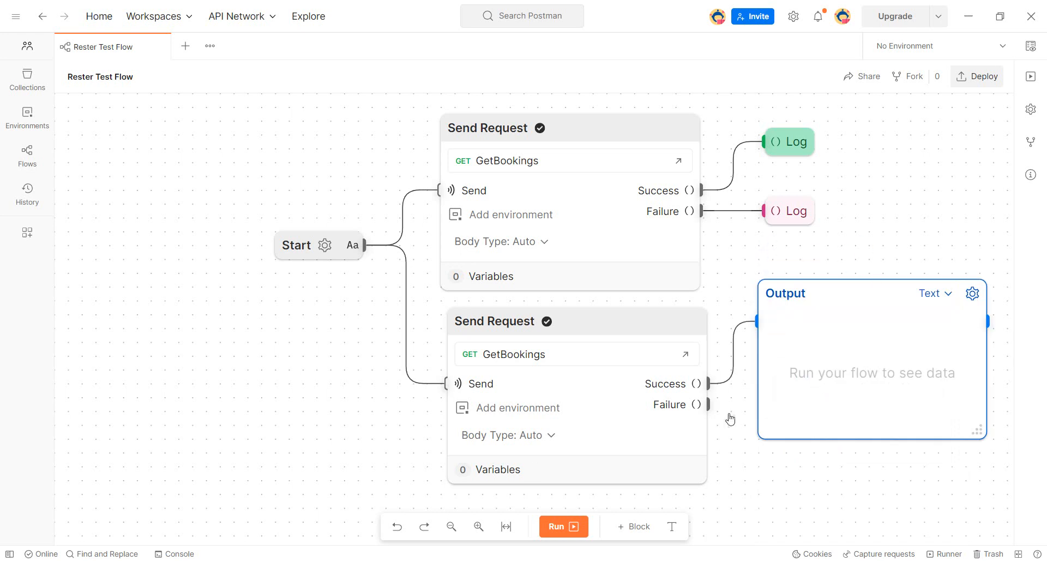
Step: Add another Output block connected to the Failure output of the second Send Request block
left_click_drag(710, 404, 764, 510)
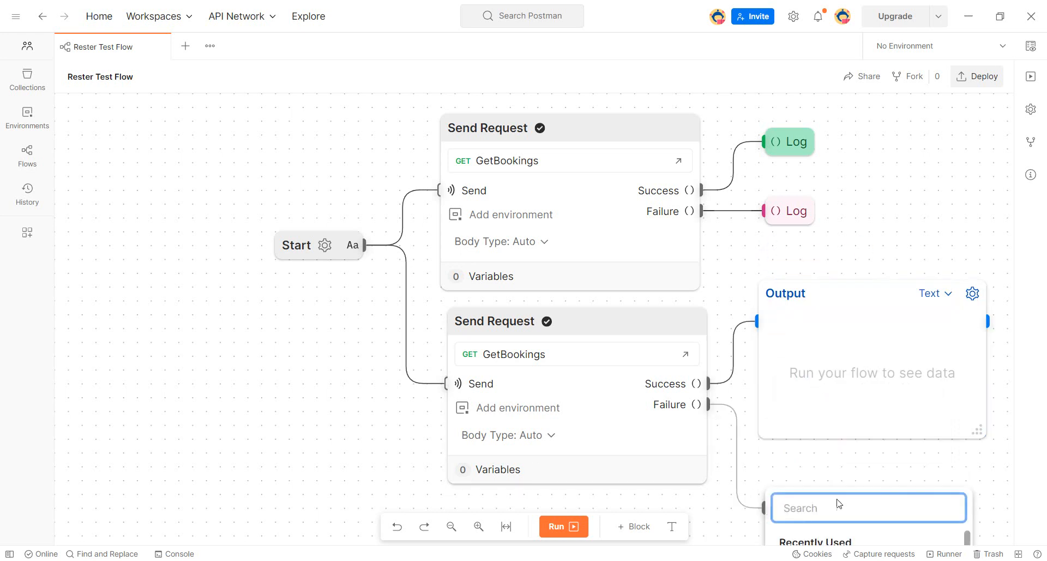
type("Out")
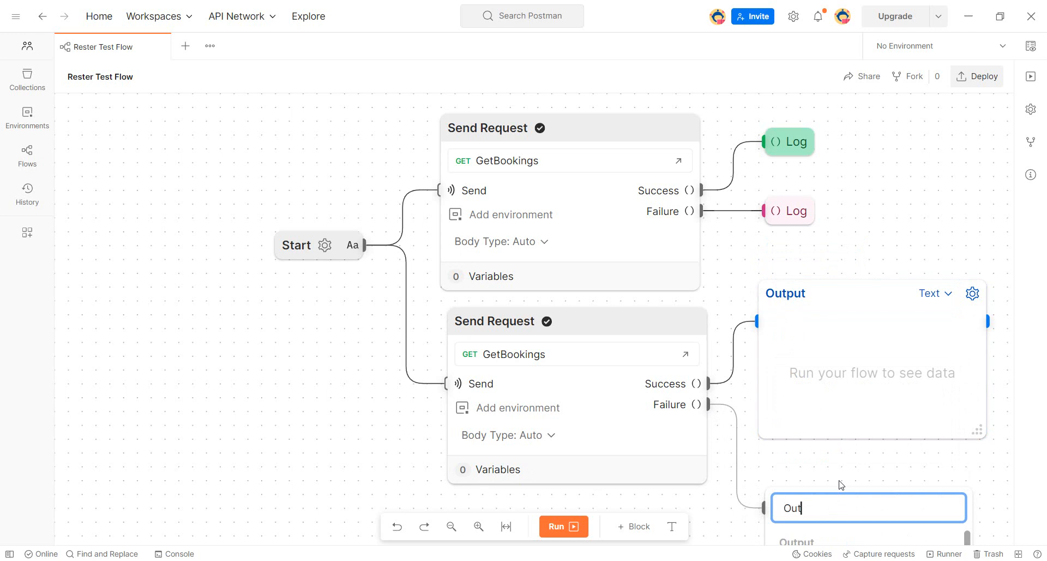
left_click(825, 544)
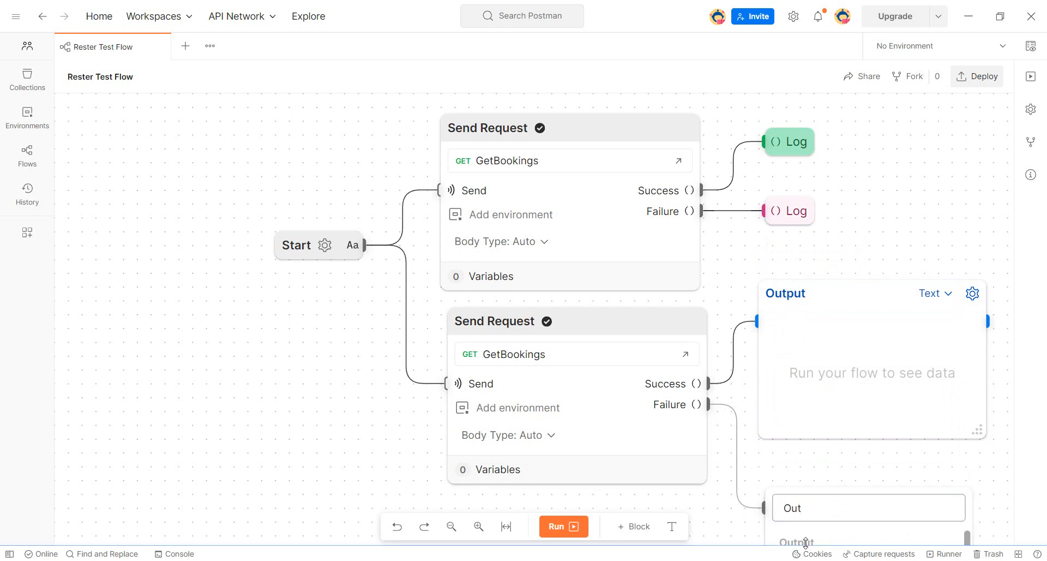
scroll(835, 514, "down", 1)
left_click(812, 533)
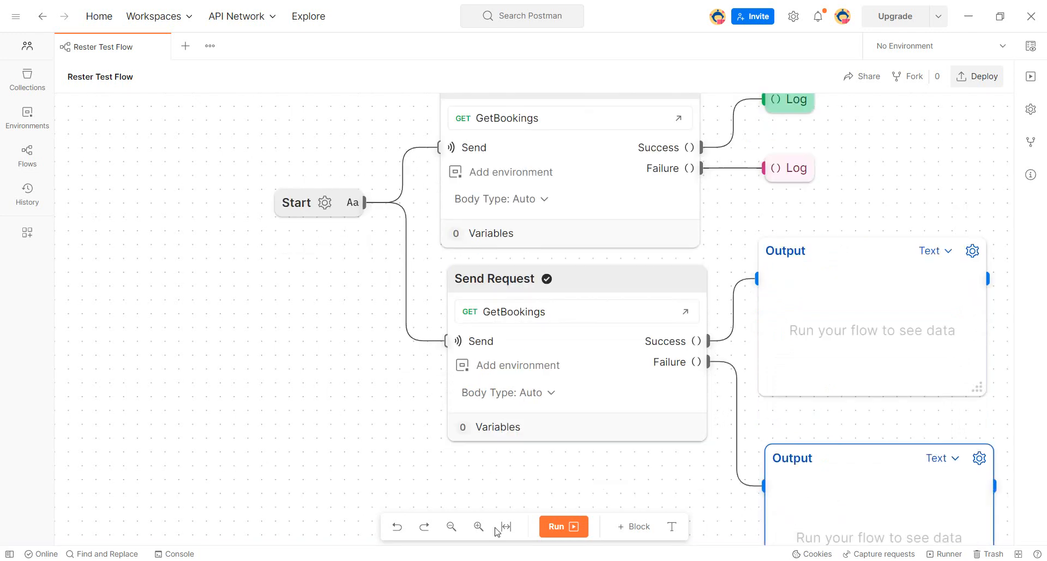
Step: Run the flow with both Output blocks and move the Failure Output block closer beneath the Success one
left_click(515, 526)
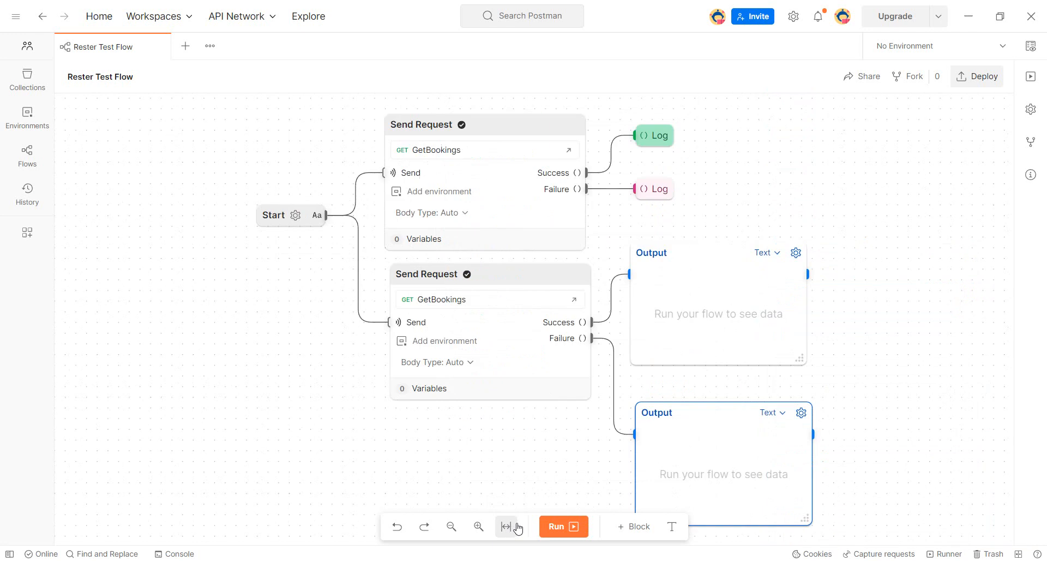
left_click(557, 526)
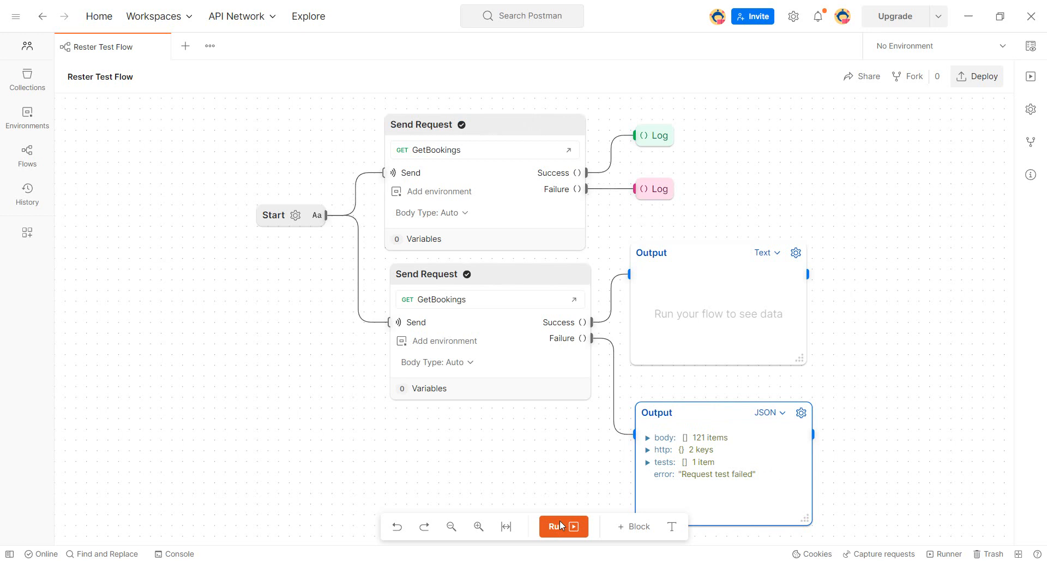
mouse_move(692, 424)
left_click_drag(695, 414, 680, 398)
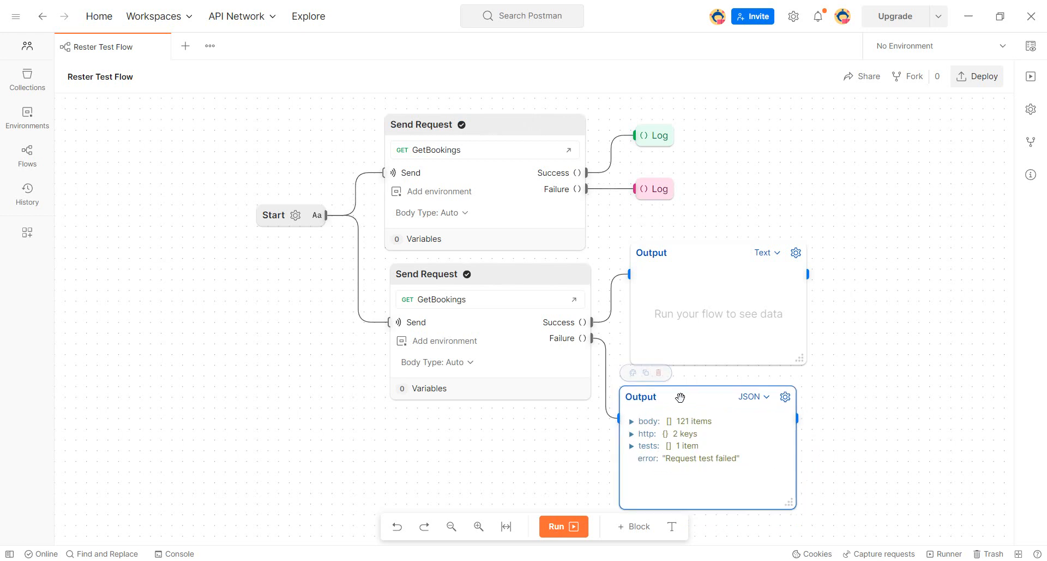
Step: Rerun the flow and examine the test details and error message in the Failure Output block
left_click(556, 532)
left_click(631, 446)
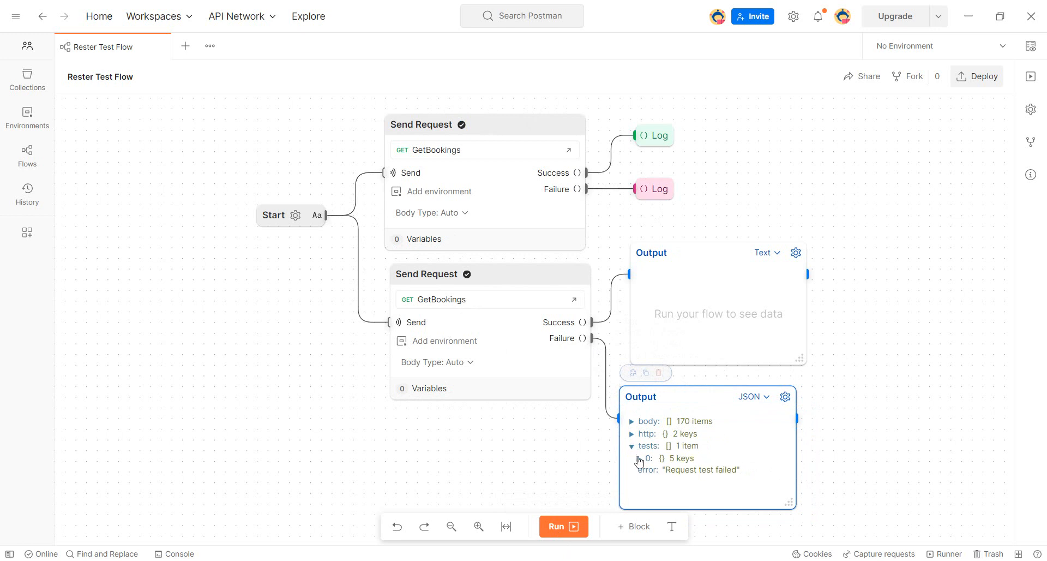
left_click(639, 458)
scroll(742, 445, "down", 1)
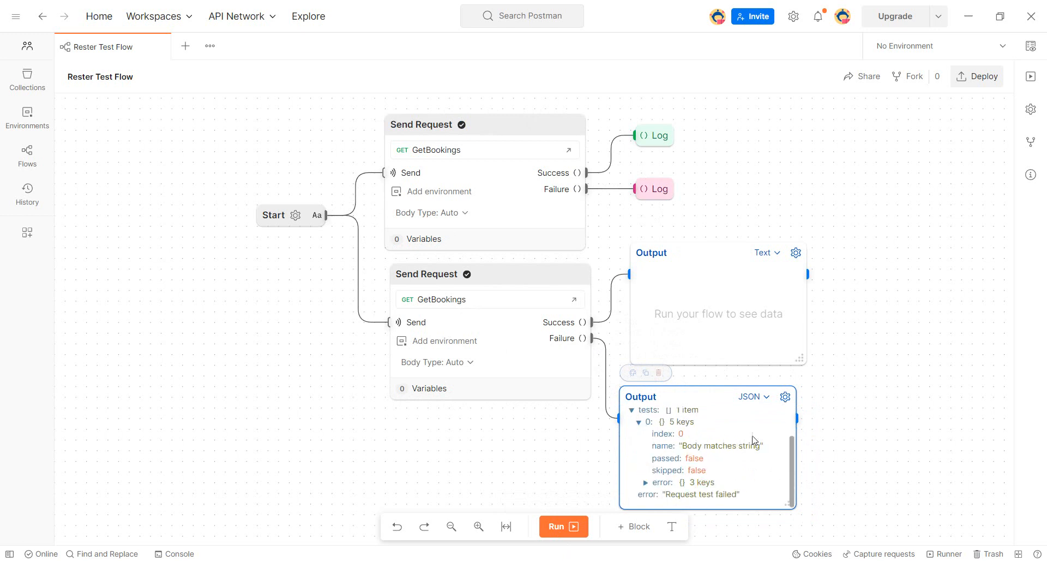
left_click(650, 483)
scroll(775, 463, "down", 3)
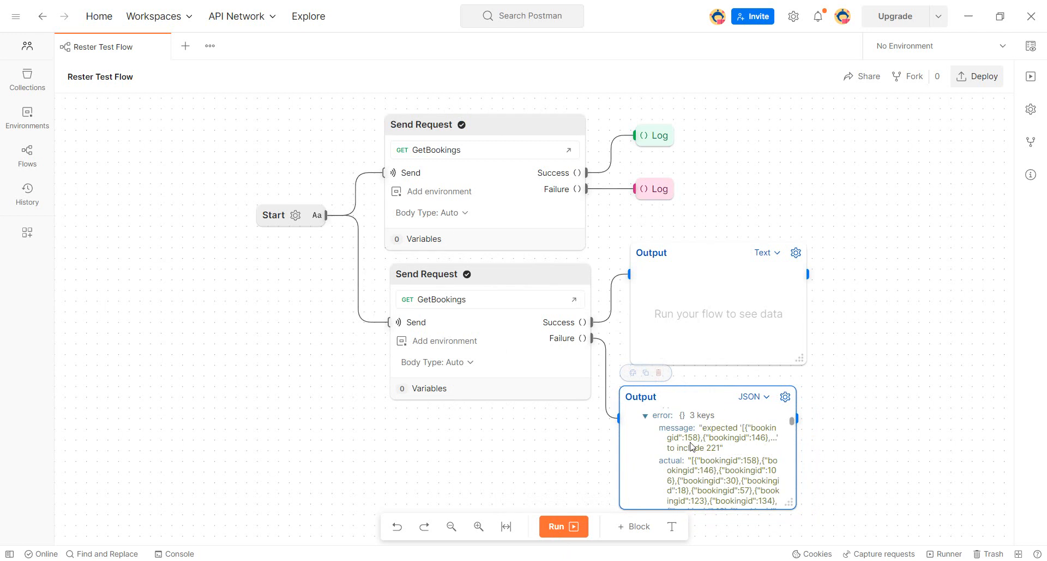
scroll(731, 455, "up", 5)
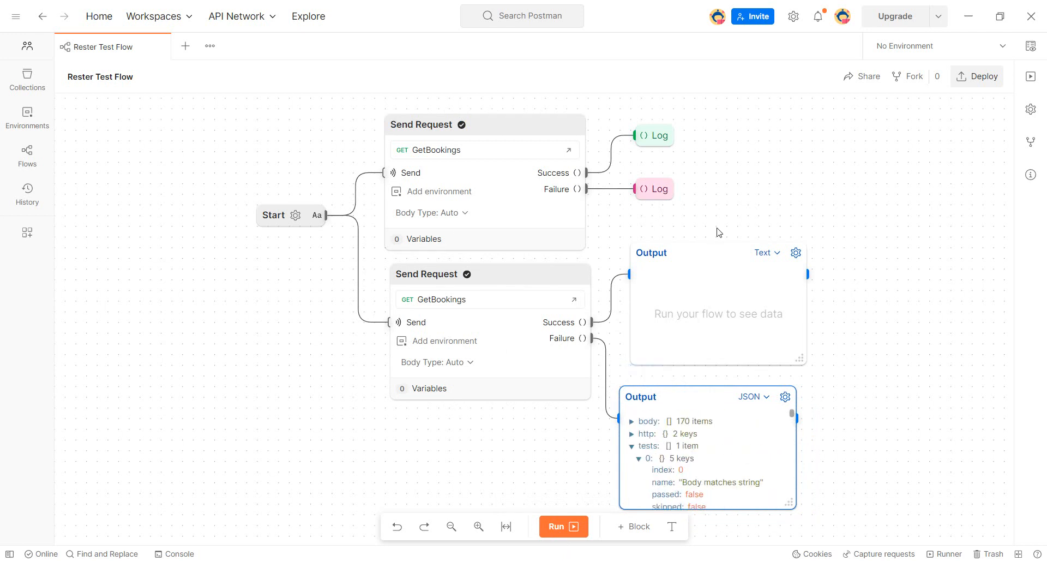
scroll(697, 344, "down", 1)
scroll(830, 382, "up", 1)
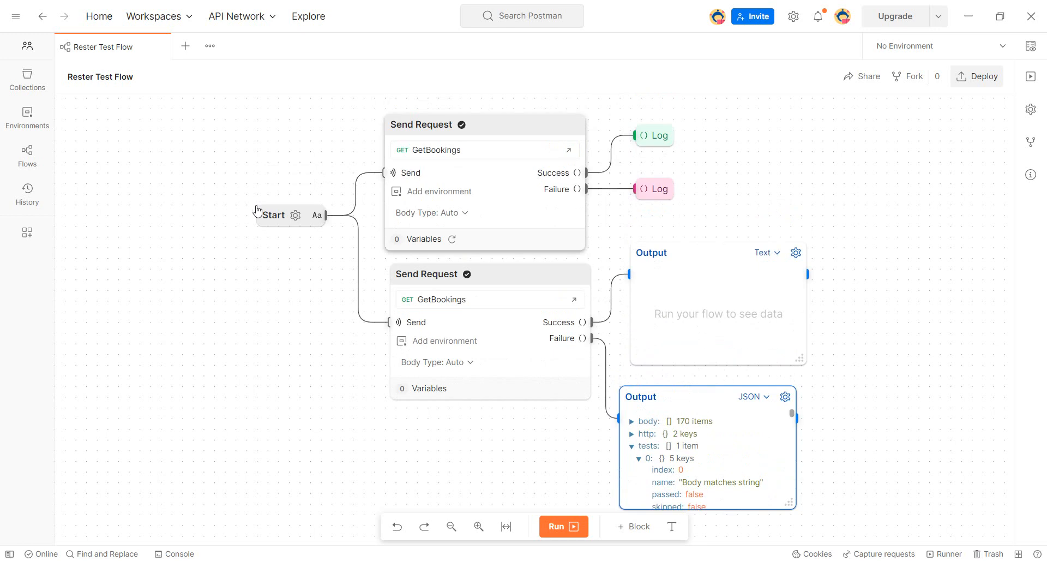
Step: Open the GetBookings request from the Restful Booker collection and send it
left_click(34, 80)
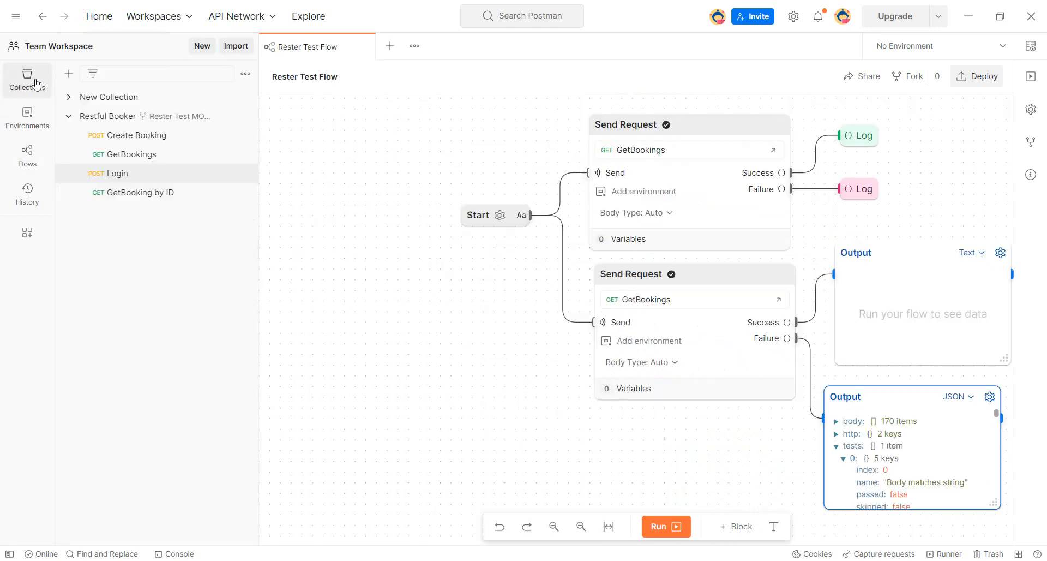
left_click(159, 159)
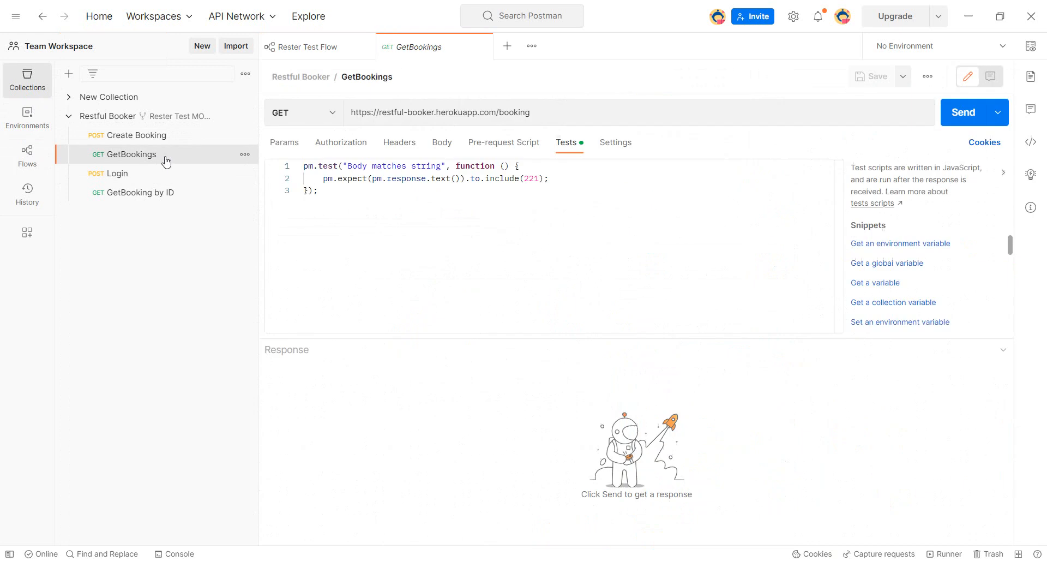
left_click(953, 120)
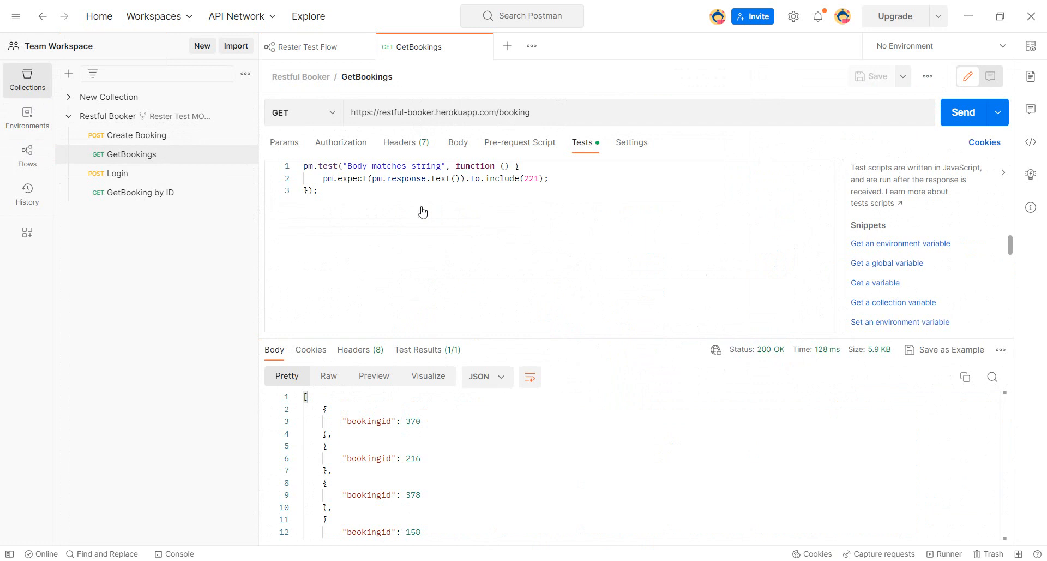
Step: Return to the Rester Test Flow and run it again
left_click(327, 47)
left_click_drag(529, 331, 416, 321)
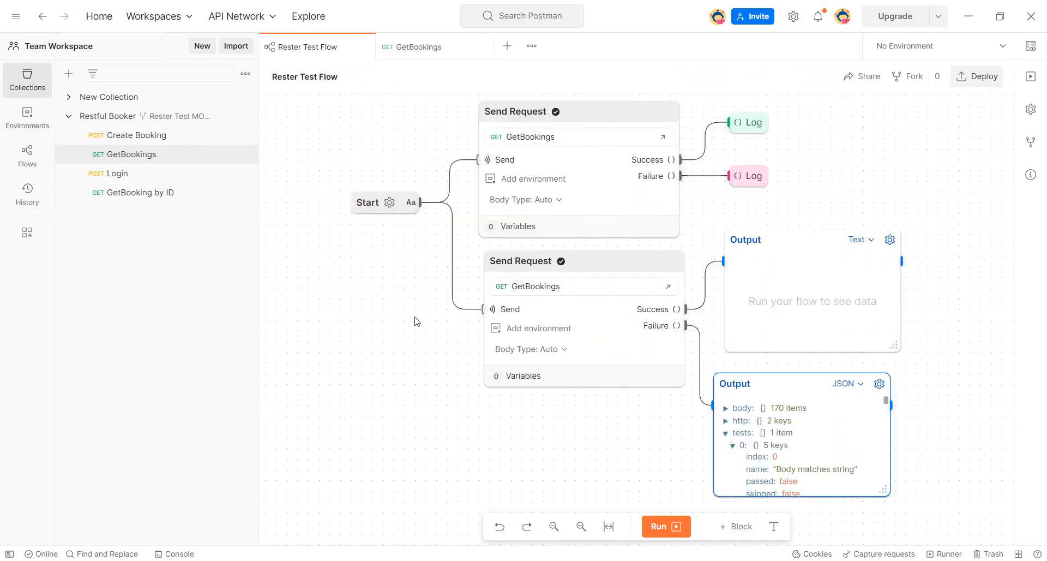
left_click(654, 527)
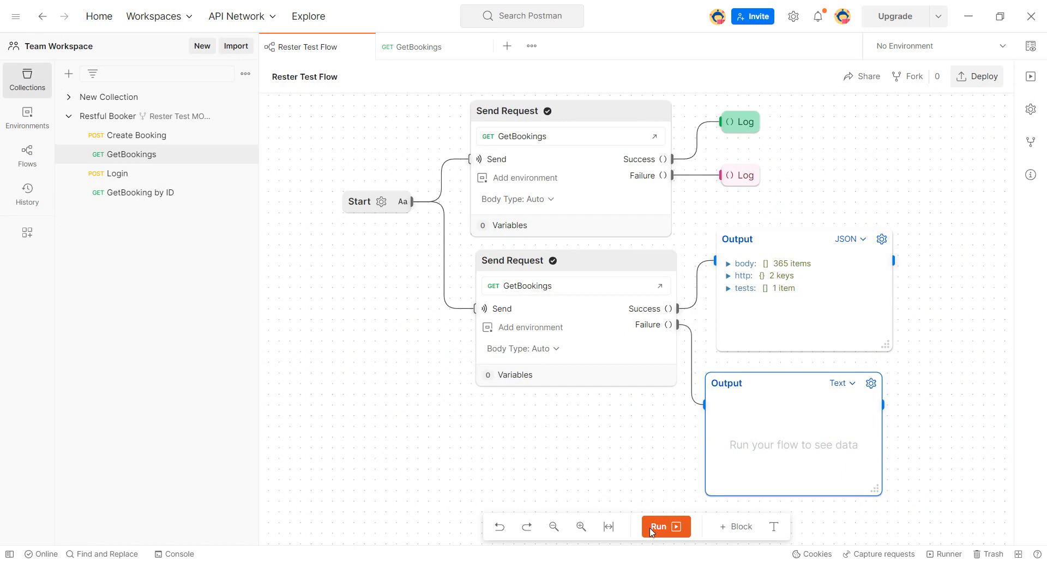
Step: Hide the collections list and align the Success Output block directly above the Failure Output block
left_click(22, 78)
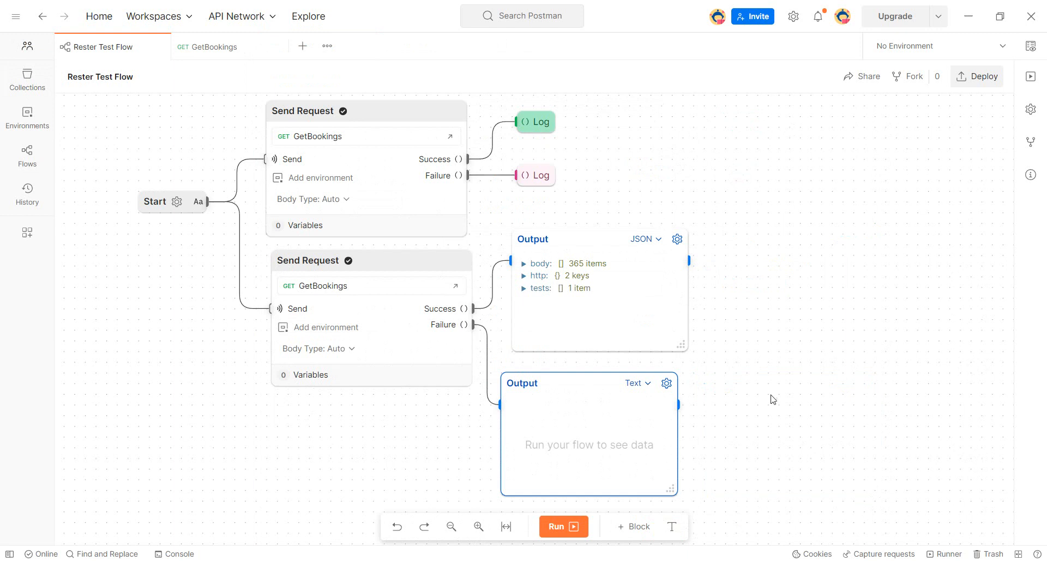
left_click_drag(604, 243, 593, 236)
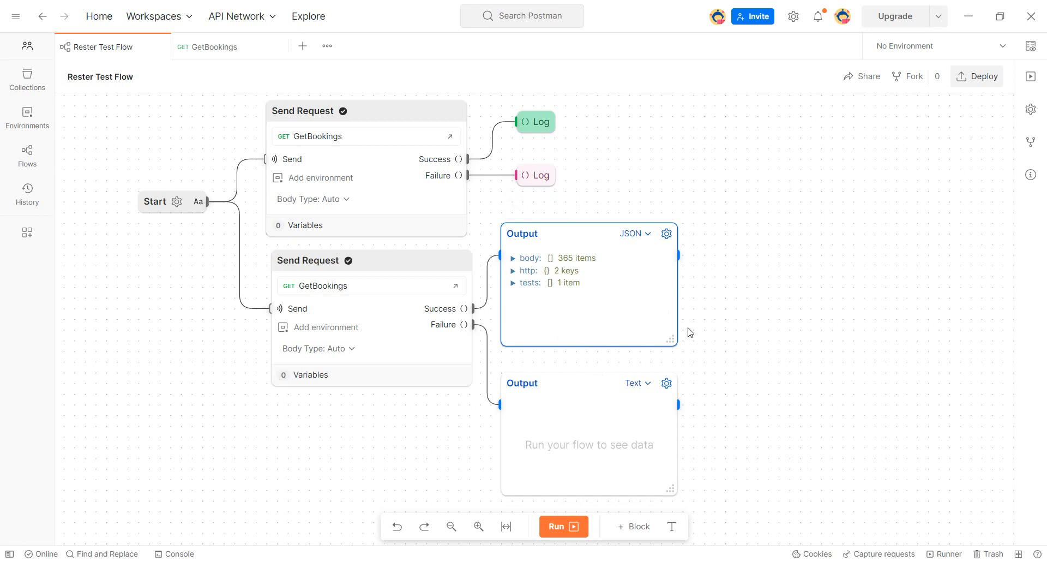
Step: Rename the Success Output block to "Request ok" and color it green
mouse_move(528, 234)
left_click(546, 233)
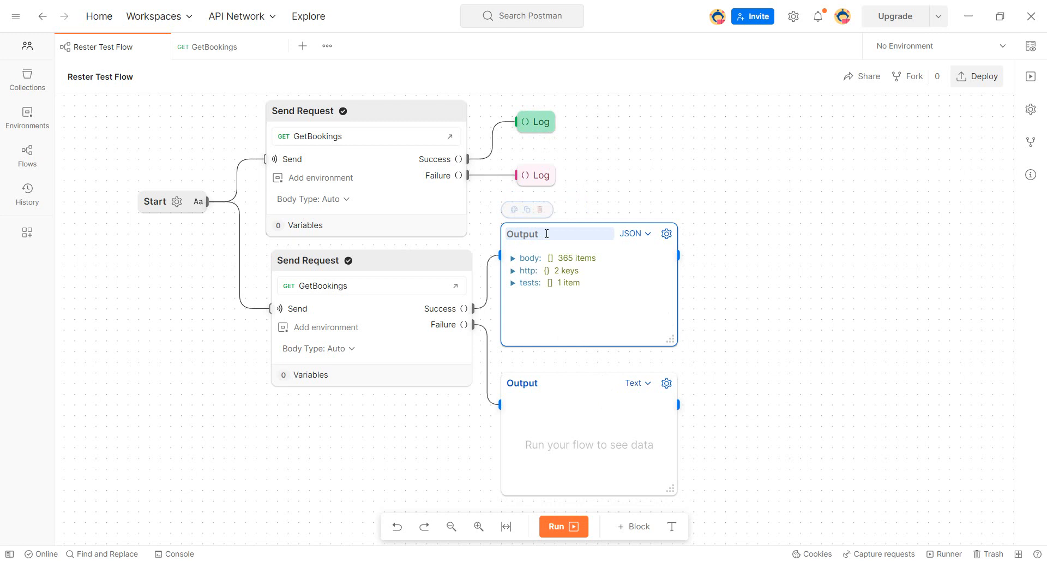
type("Request ok")
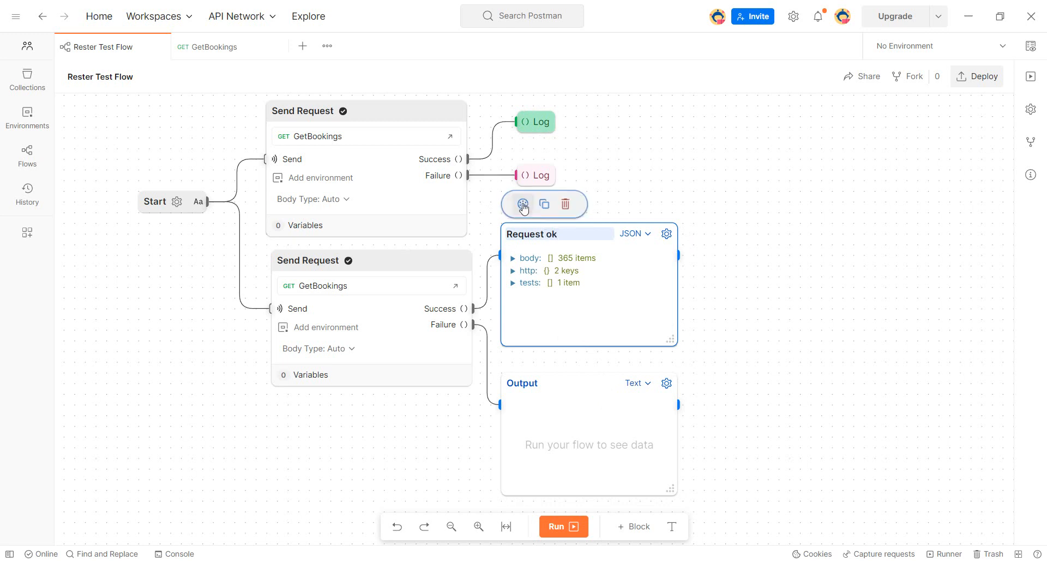
left_click(522, 204)
left_click(583, 172)
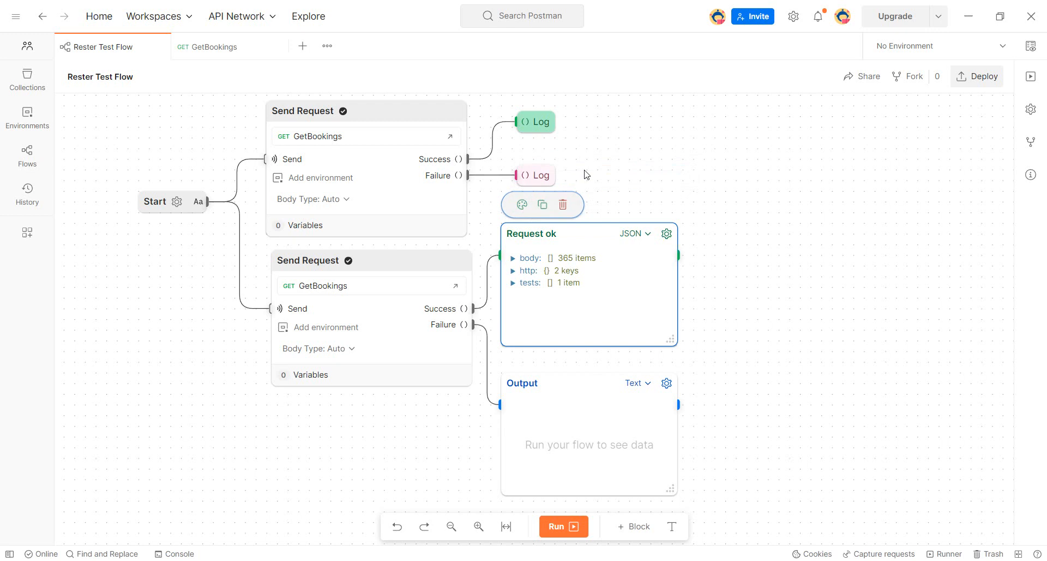
Step: Rename the Failure Output block to "Request Failed" and color it pink
left_click(530, 406)
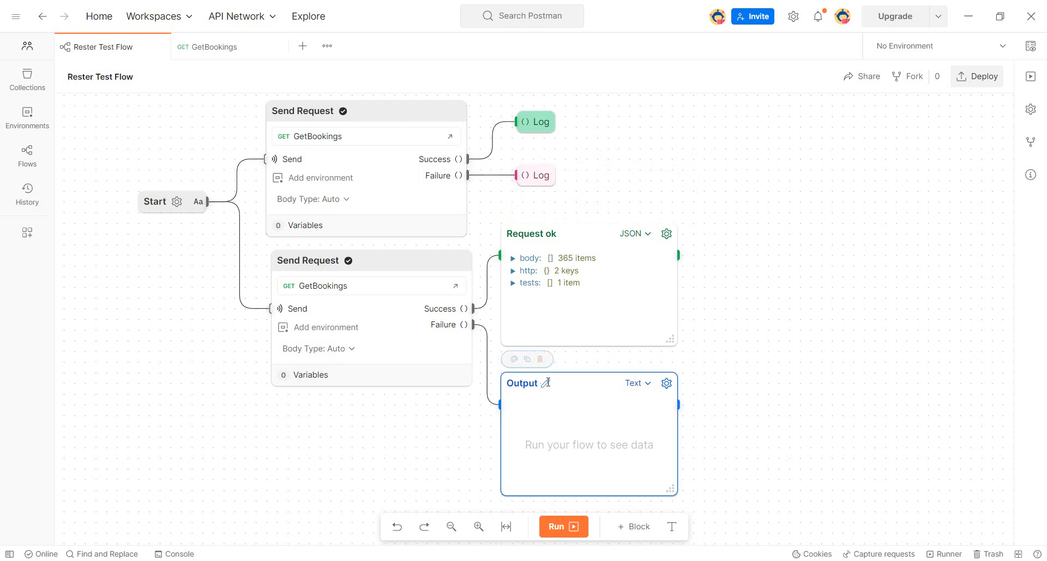
double_click(524, 382)
type("Request ")
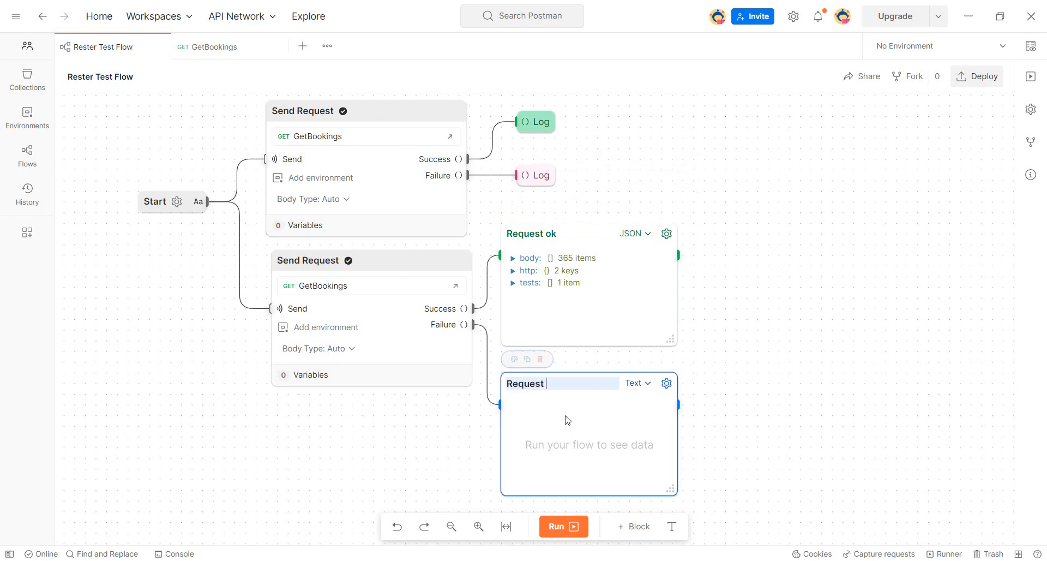
type("Failed")
key("Return")
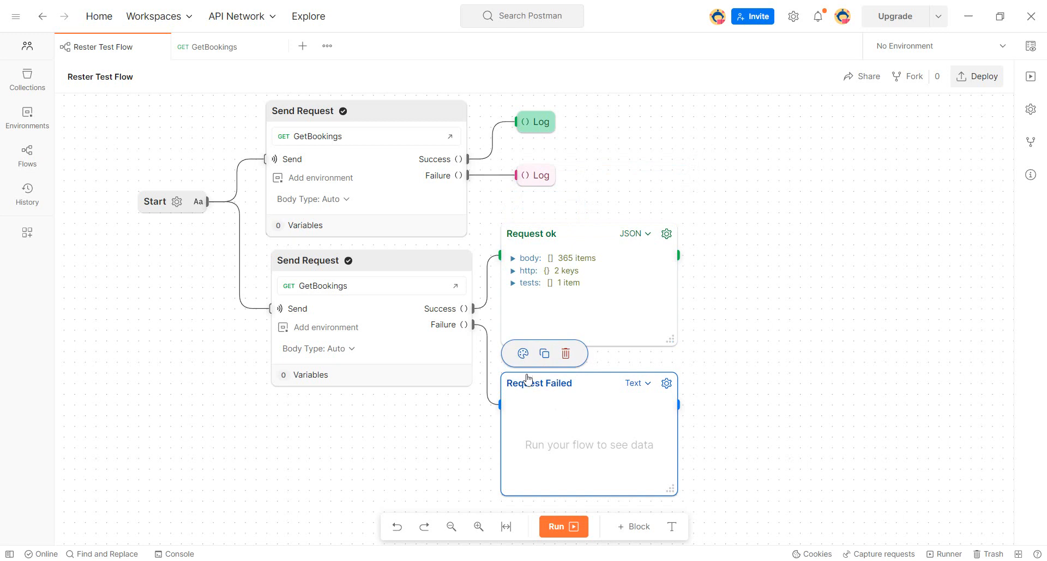
left_click(523, 352)
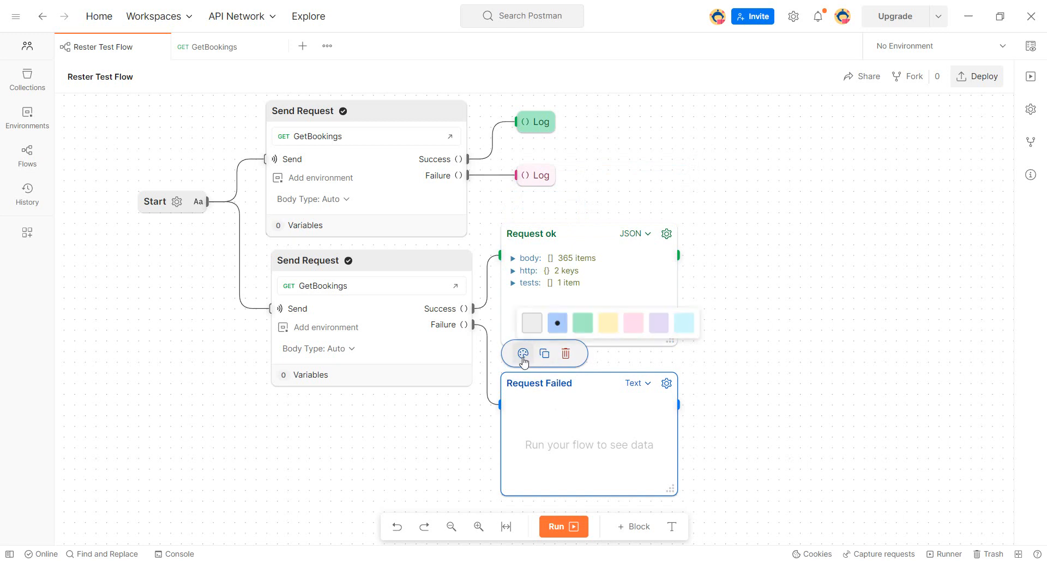
left_click(641, 329)
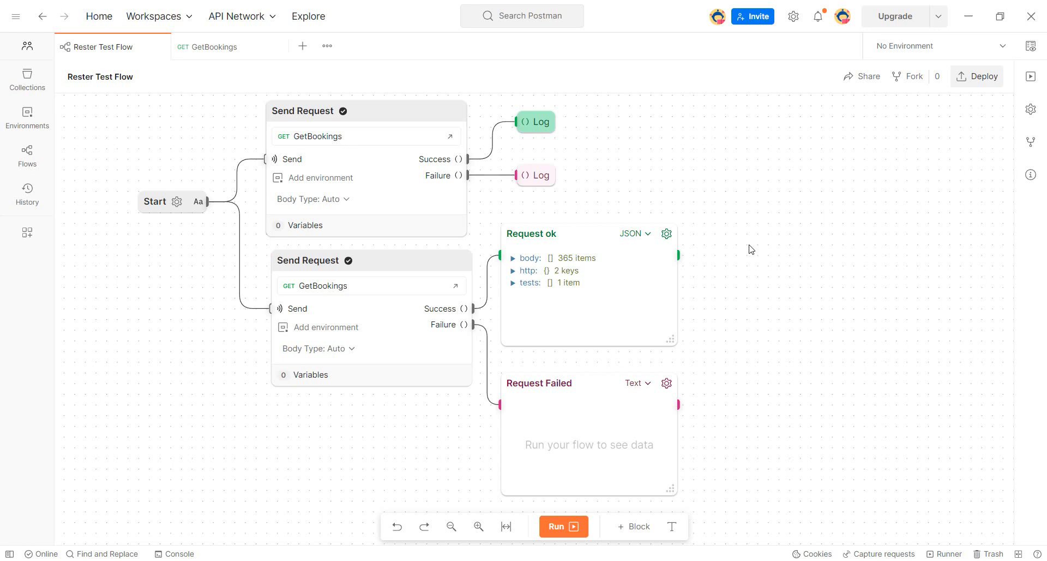
Step: Delete the upper Send Request block and its two Log blocks from the flow
left_click(451, 114)
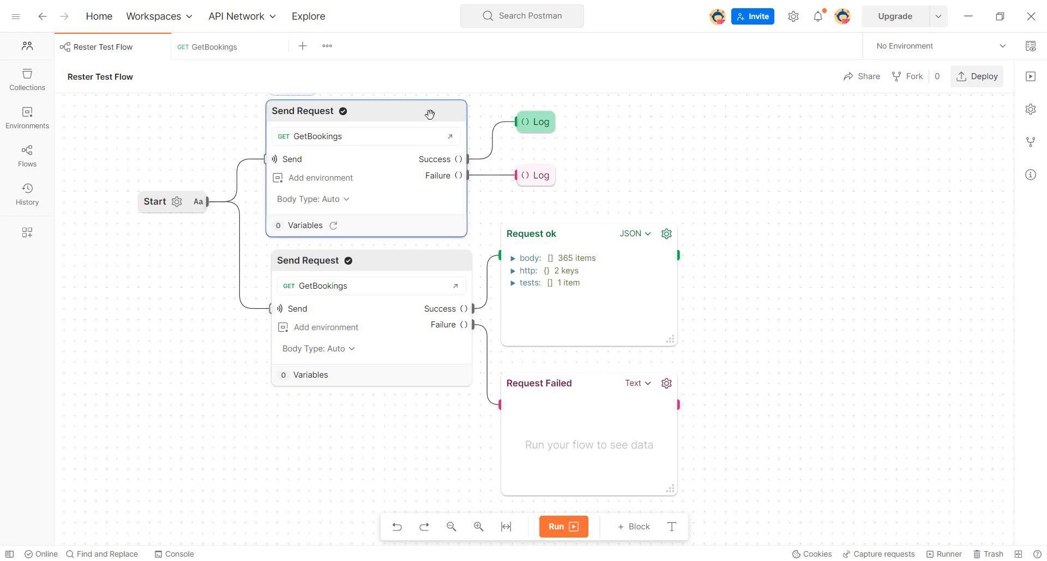
left_click(332, 125)
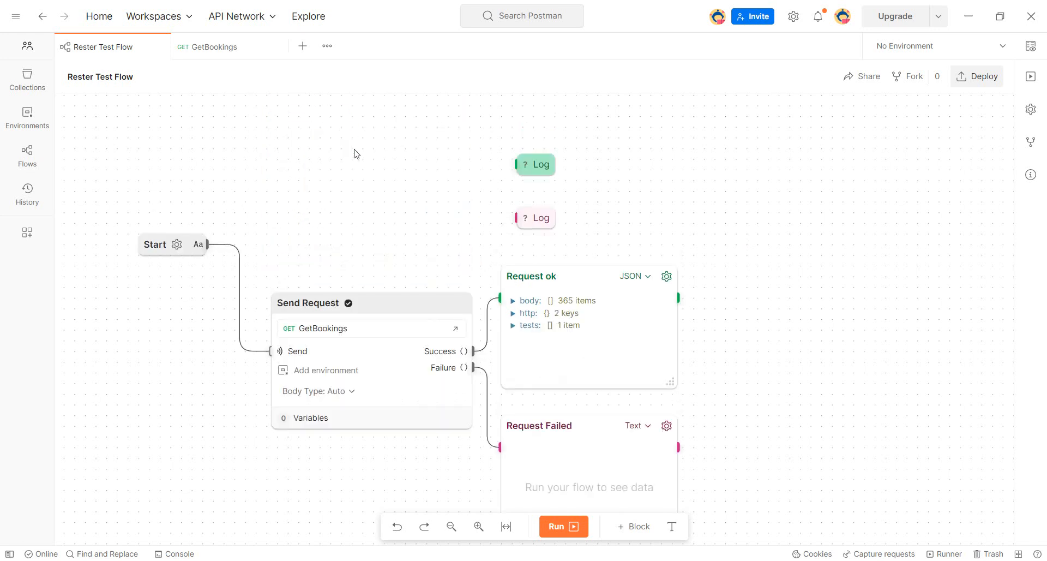
left_click(534, 164)
key("Delete")
left_click(536, 223)
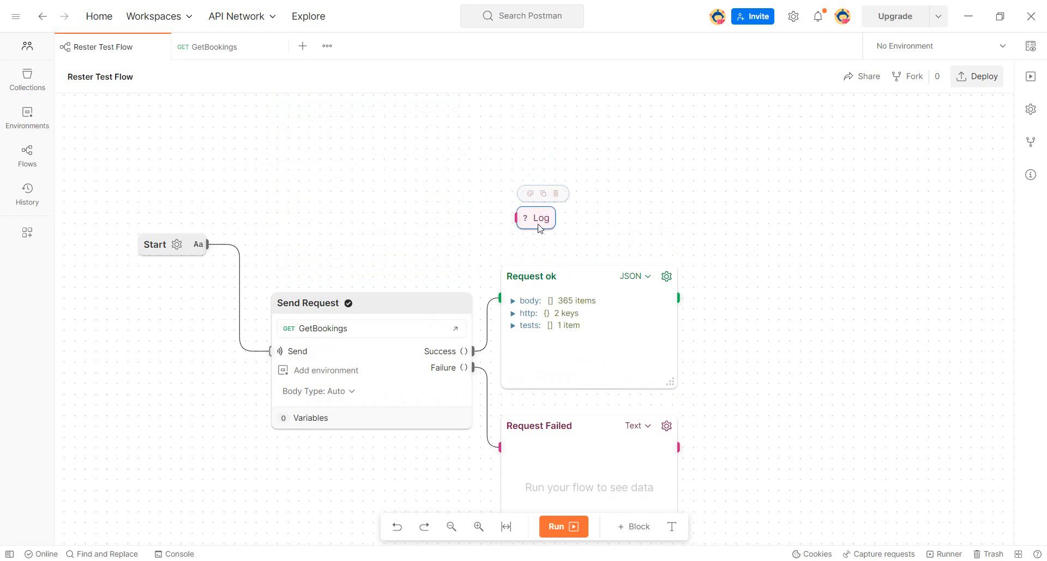
key("Delete")
Step: Delete the remaining Send Request block and the "Request ok" and "Request Failed" output blocks
left_click(406, 304)
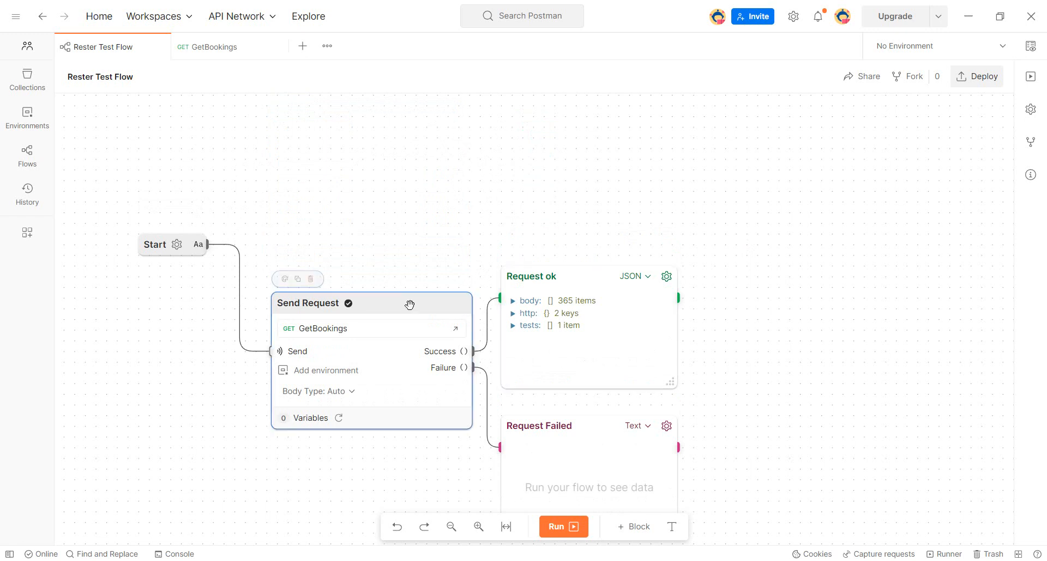
key("Delete")
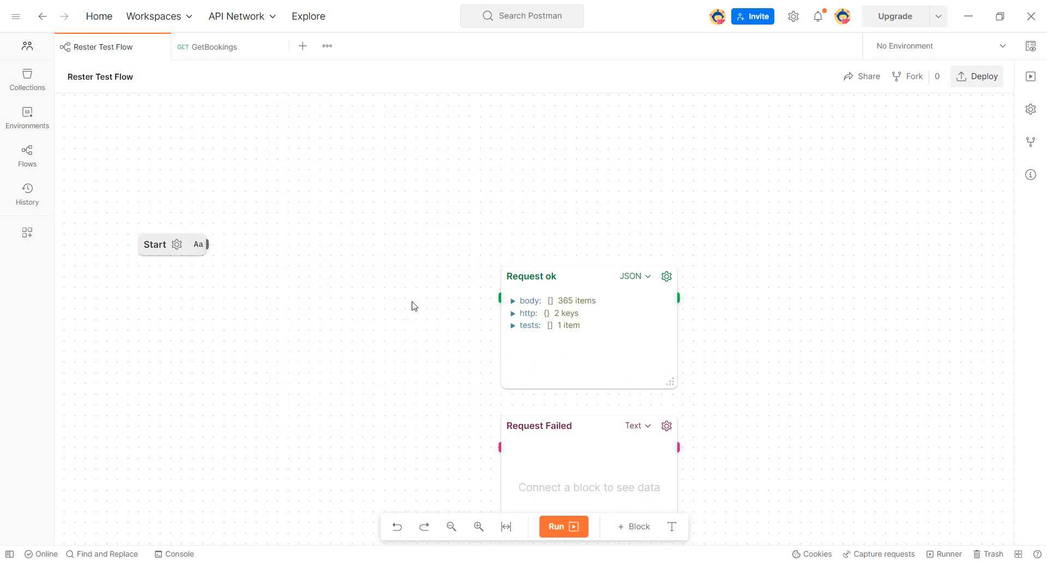
left_click(673, 329)
key("Delete")
left_click(641, 436)
key("Delete")
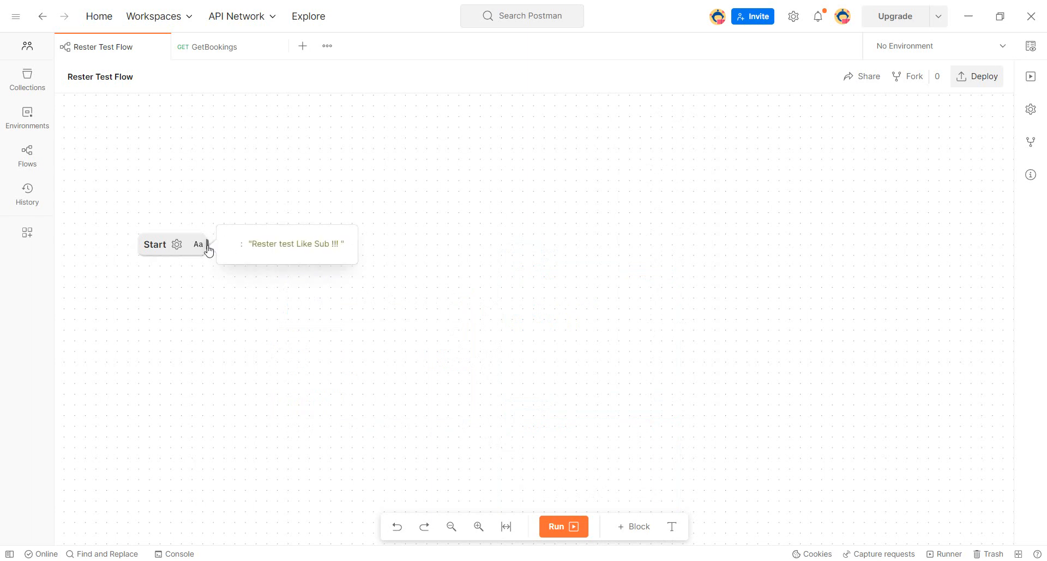
Step: Add a Send Request block connected to the Start block
left_click_drag(206, 244, 293, 176)
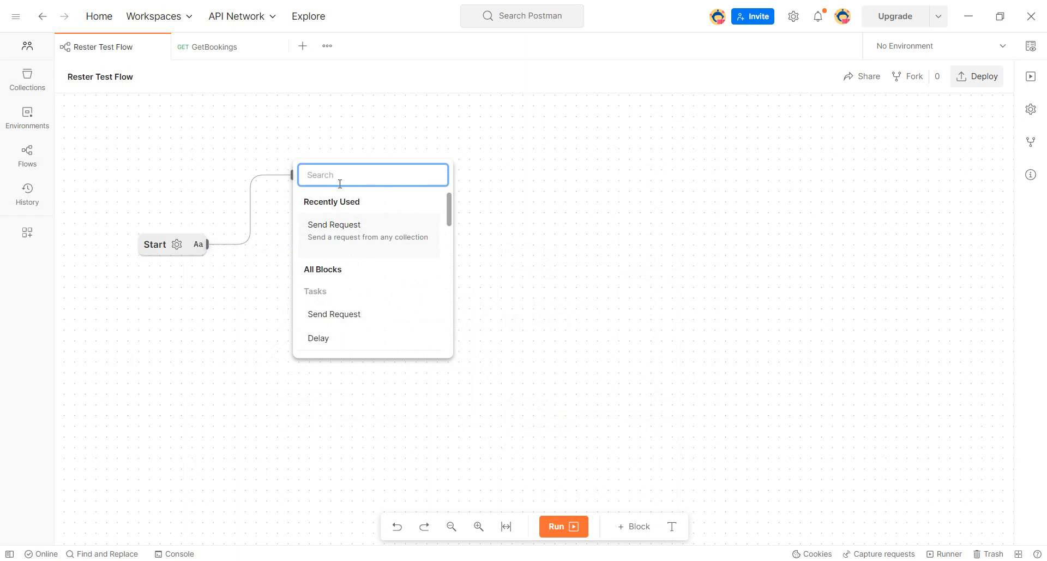
type("sen")
left_click(360, 240)
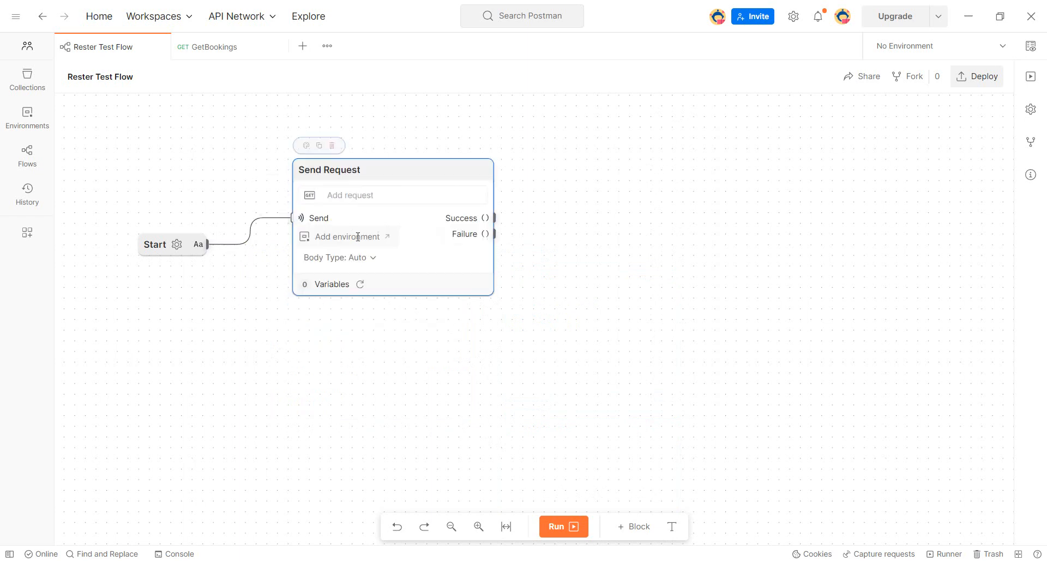
Step: Assign the Create Booking request from the Restful Booker collection to the Send Request block and run the flow
left_click(331, 194)
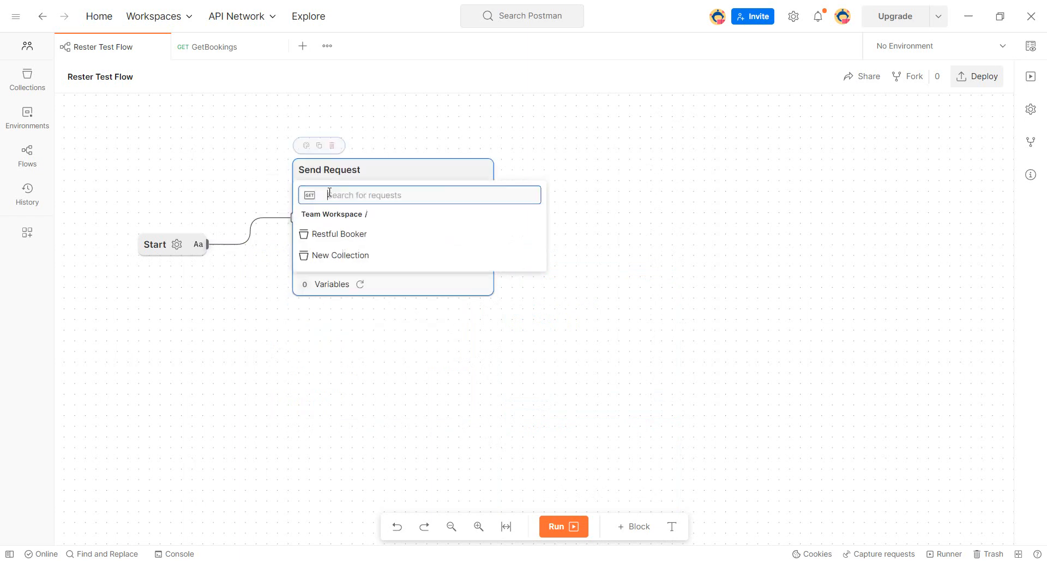
left_click(336, 240)
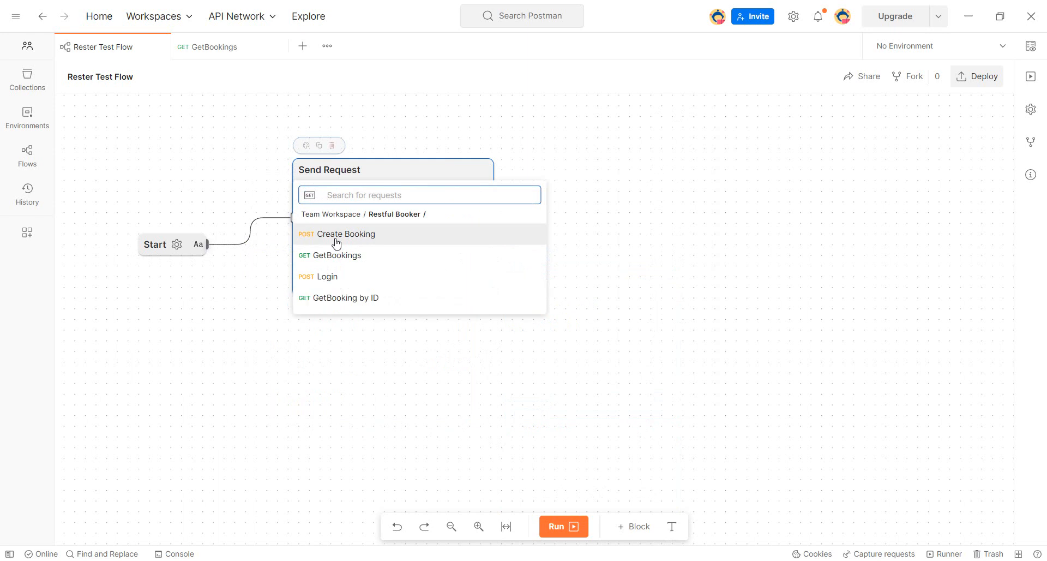
left_click(338, 239)
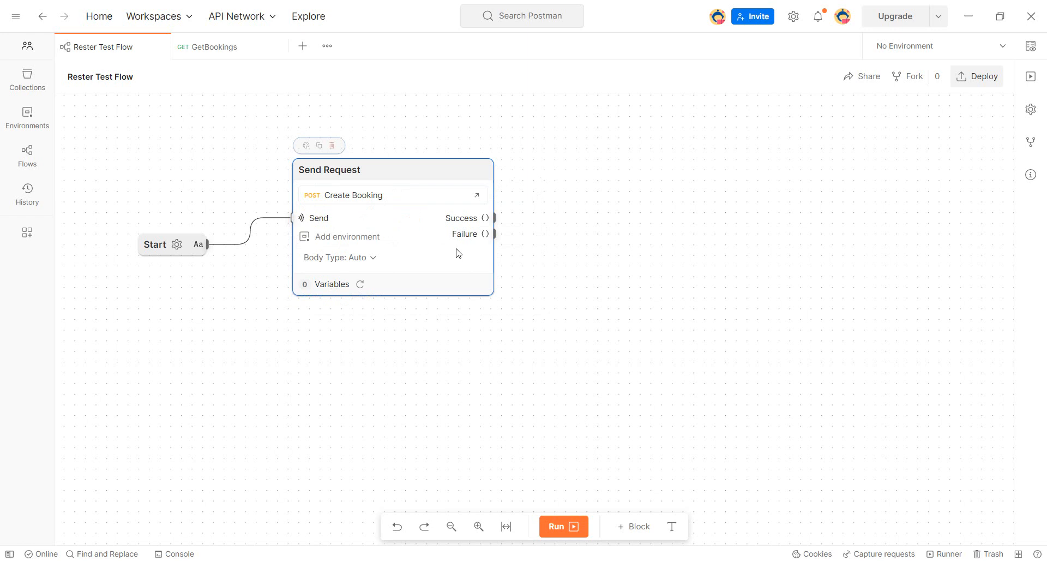
left_click_drag(382, 170, 371, 148)
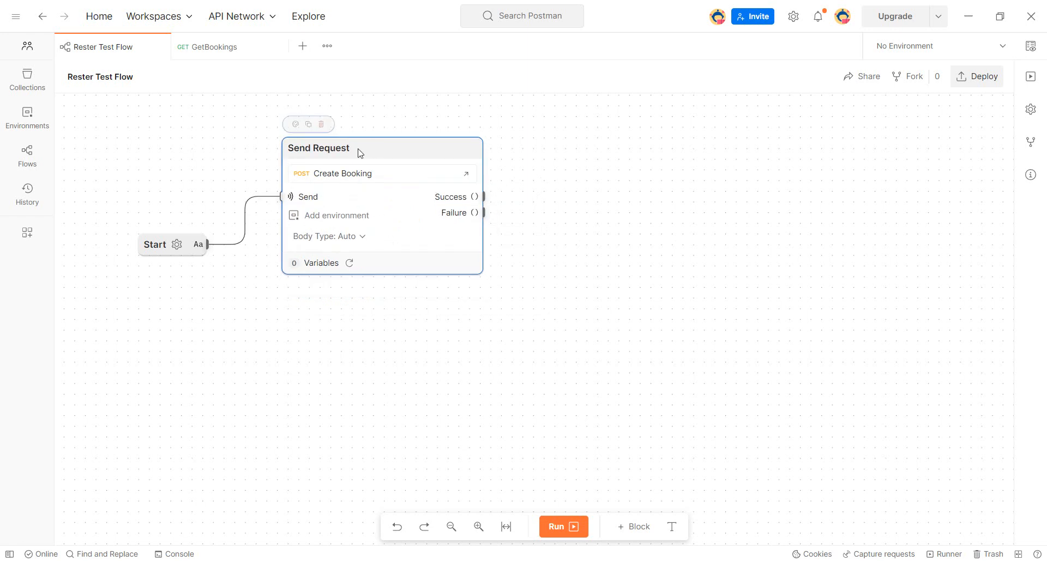
left_click(552, 526)
Step: Connect a separate Output block to each of the request's Success and Failure ports and run the flow
left_click_drag(485, 197, 521, 138)
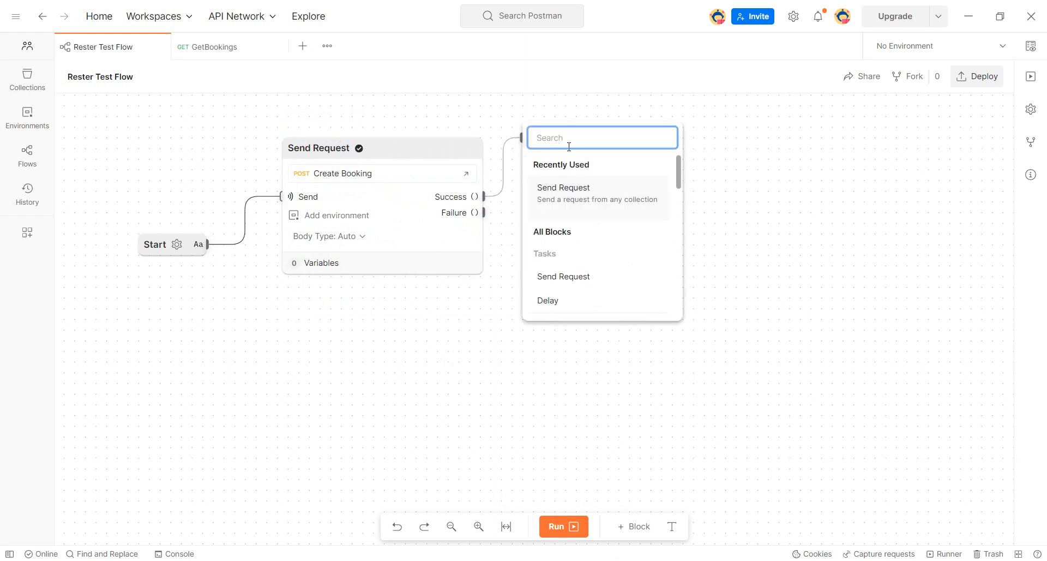
type("Out")
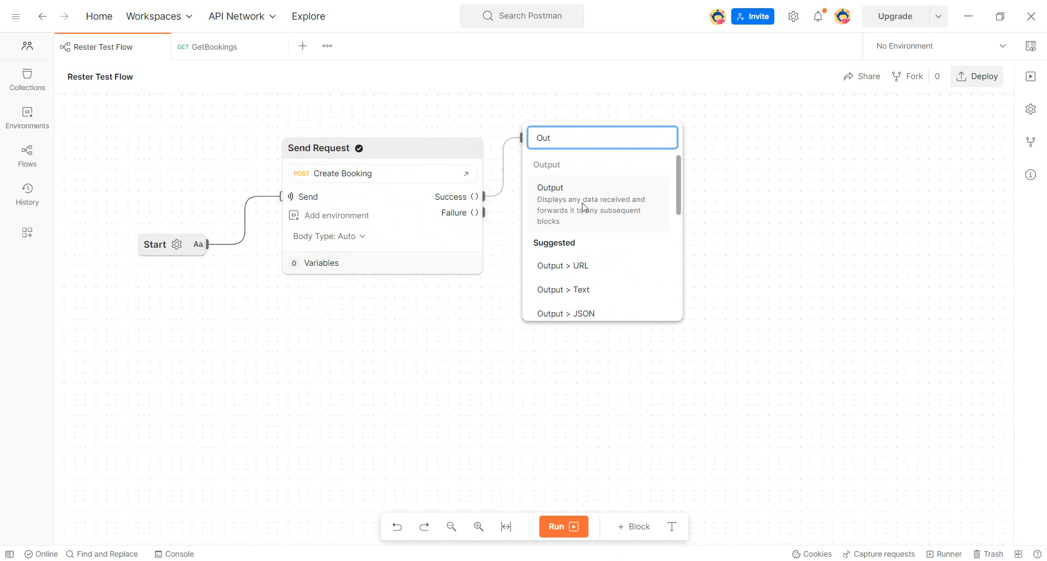
left_click(584, 205)
left_click_drag(485, 212, 537, 297)
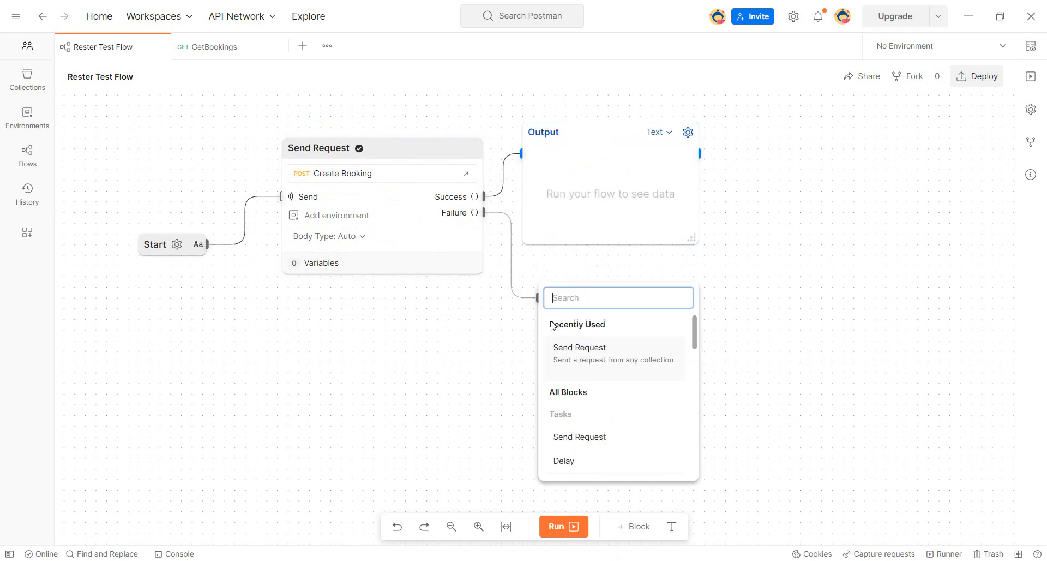
type("Out")
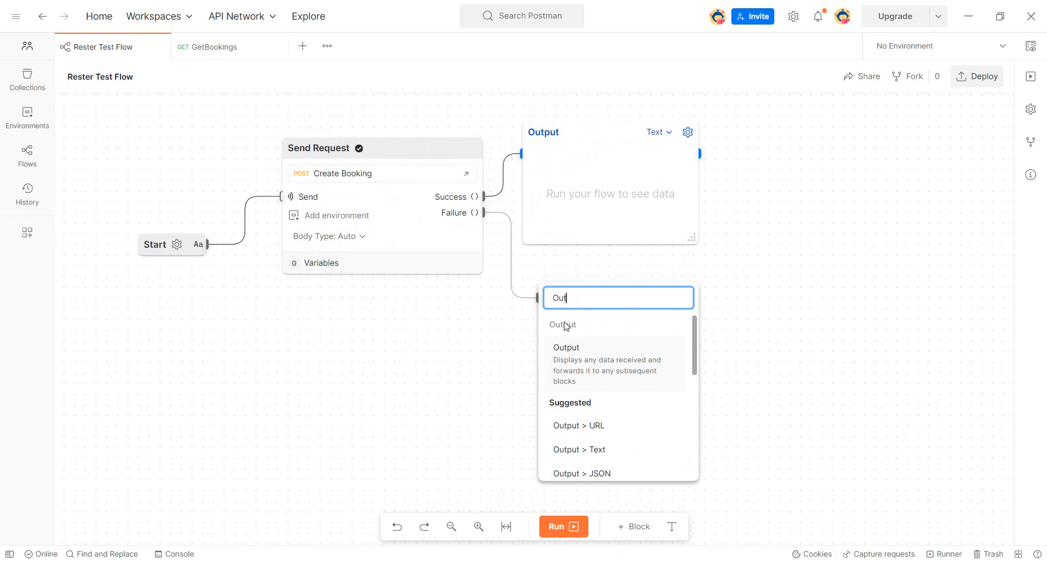
left_click(581, 367)
left_click(564, 526)
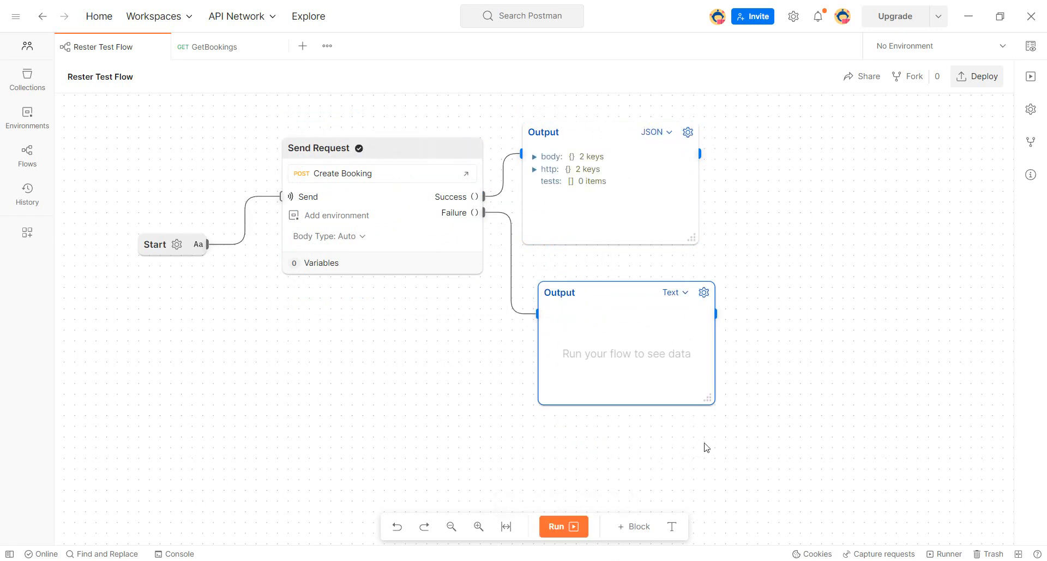
Step: Rearrange the two Output blocks, shifting the Failure one slightly left and the Success one higher
left_click_drag(620, 292, 603, 295)
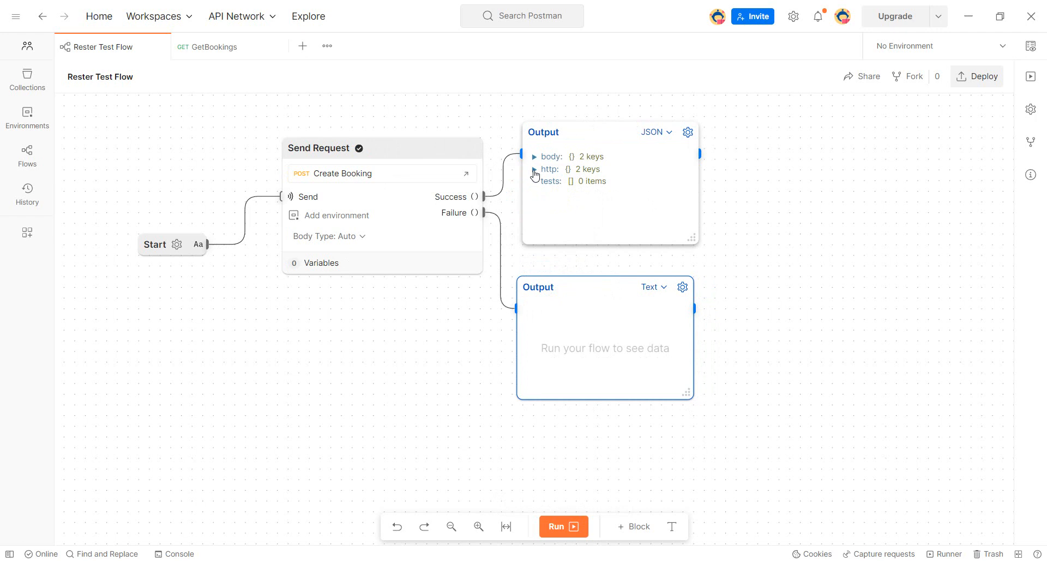
scroll(715, 256, "up", 2)
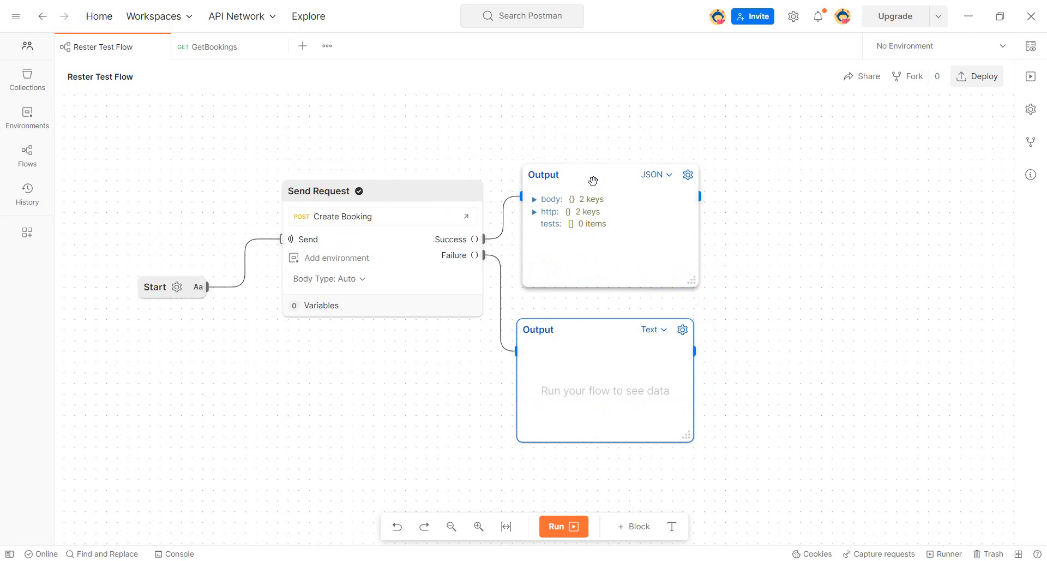
left_click_drag(594, 176, 595, 121)
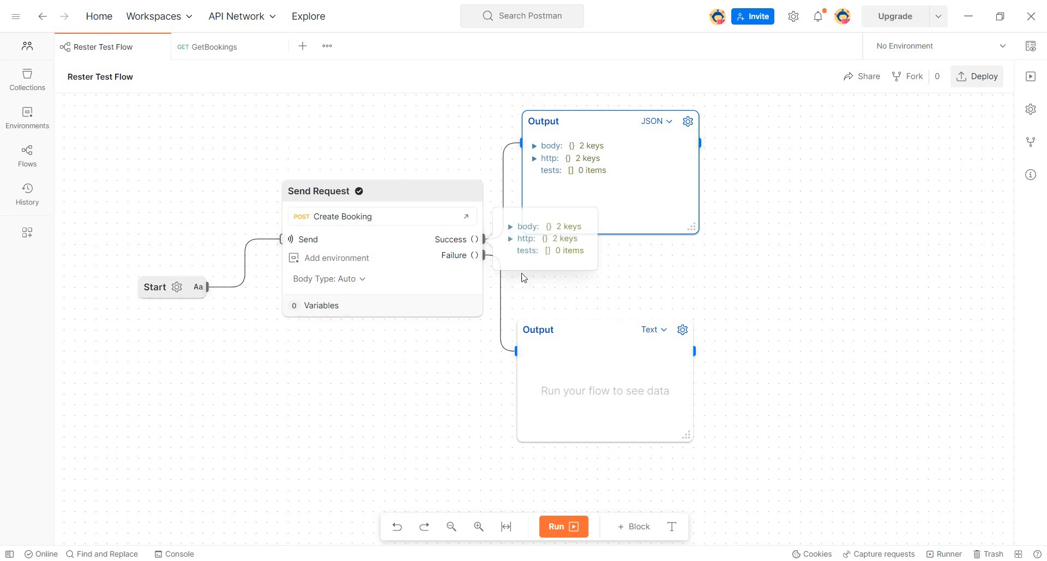
Step: Add an Evaluate block and place it beside the Success Output block
left_click(633, 529)
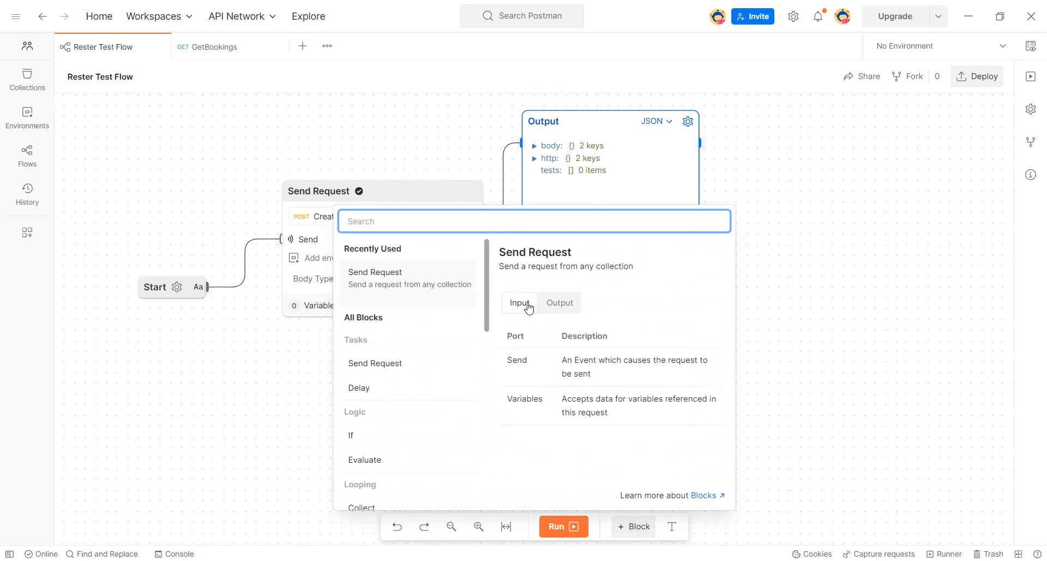
type("eva")
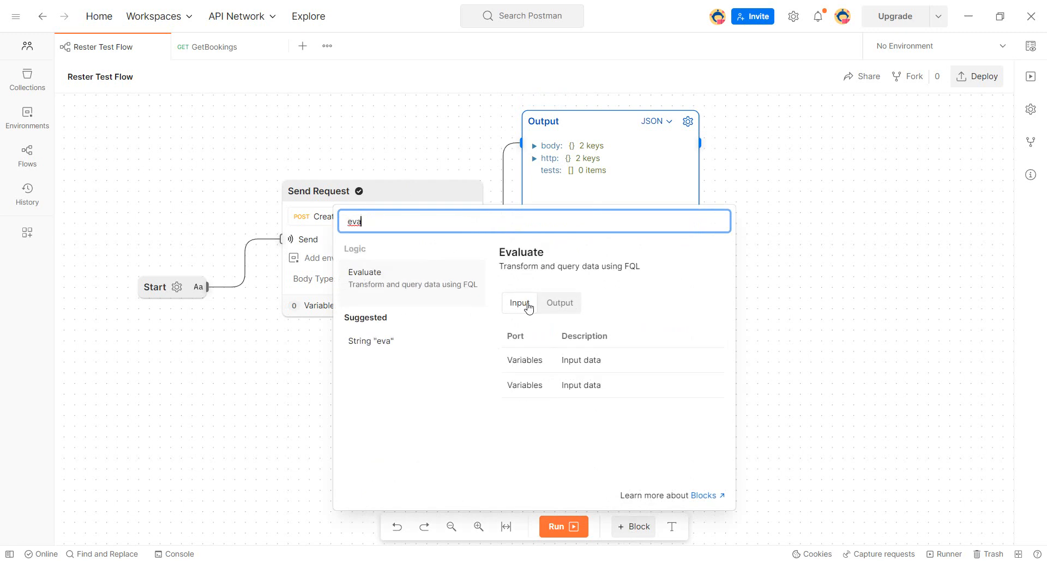
left_click(429, 285)
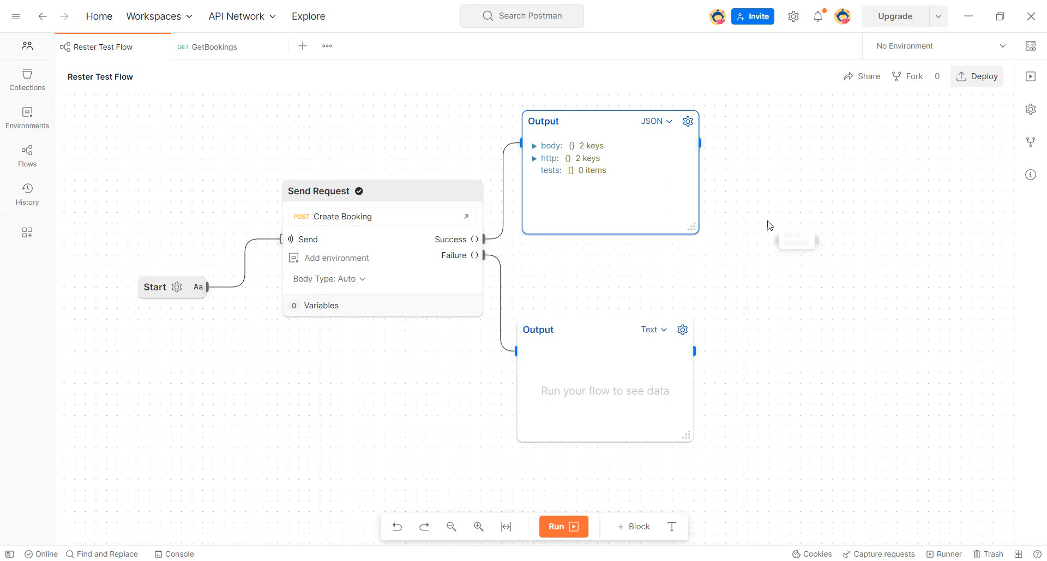
left_click(779, 205)
left_click_drag(818, 207, 776, 106)
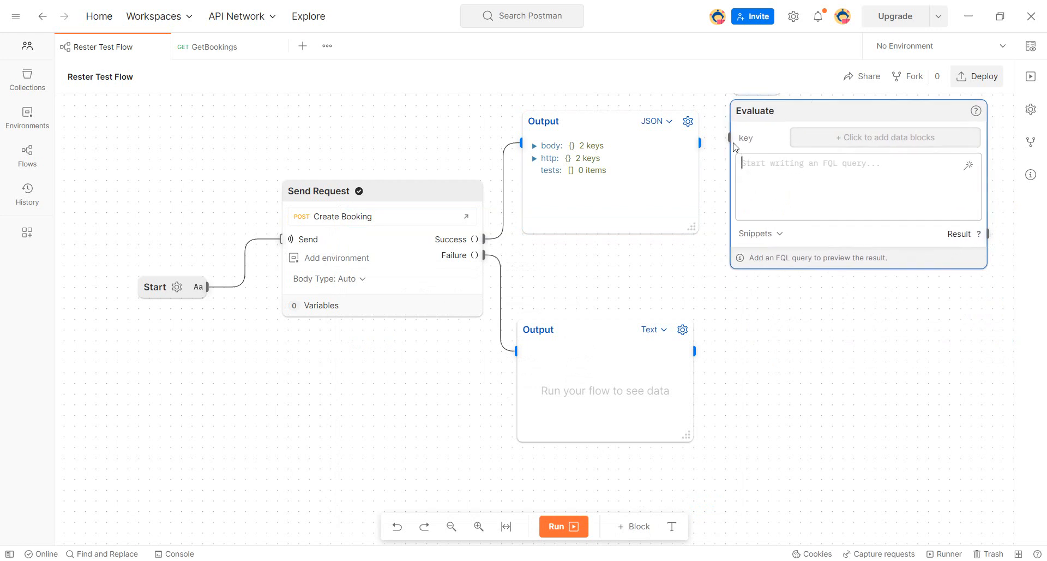
Step: Connect the Evaluate block's input to the request's Success port, run the flow and fit it to the view
left_click_drag(729, 139, 480, 242)
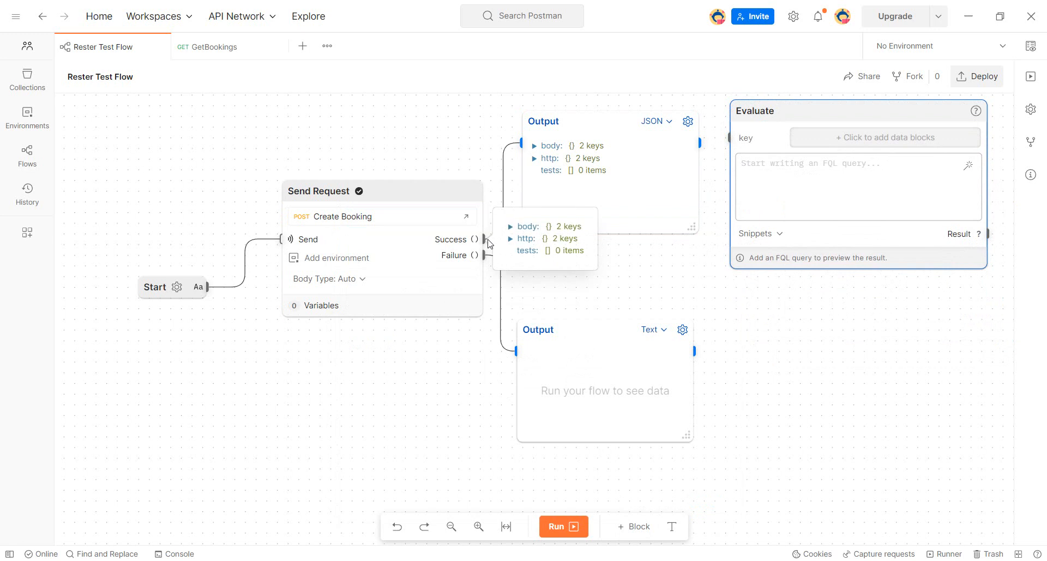
left_click_drag(632, 262, 485, 241)
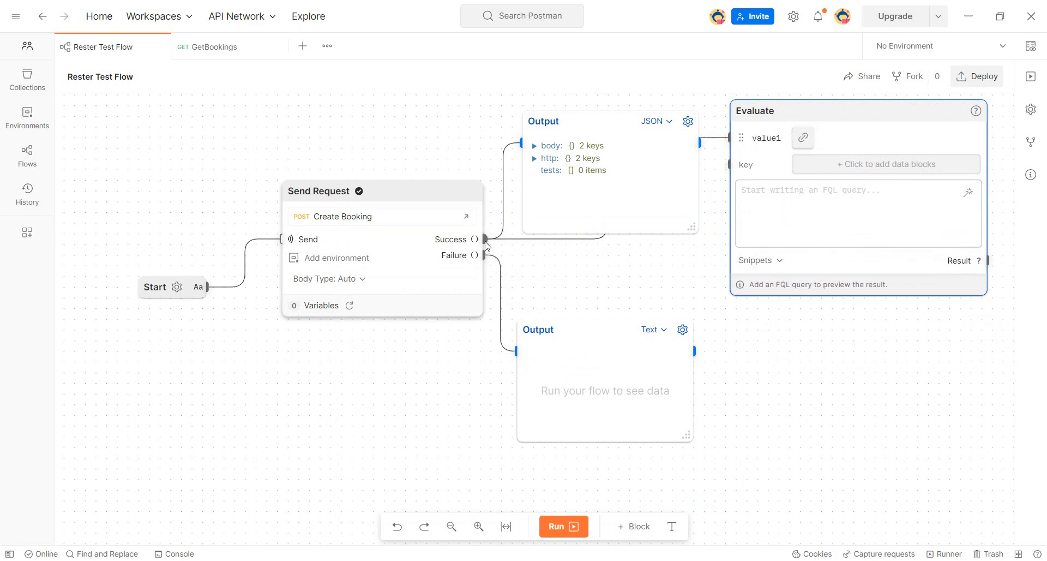
left_click(559, 527)
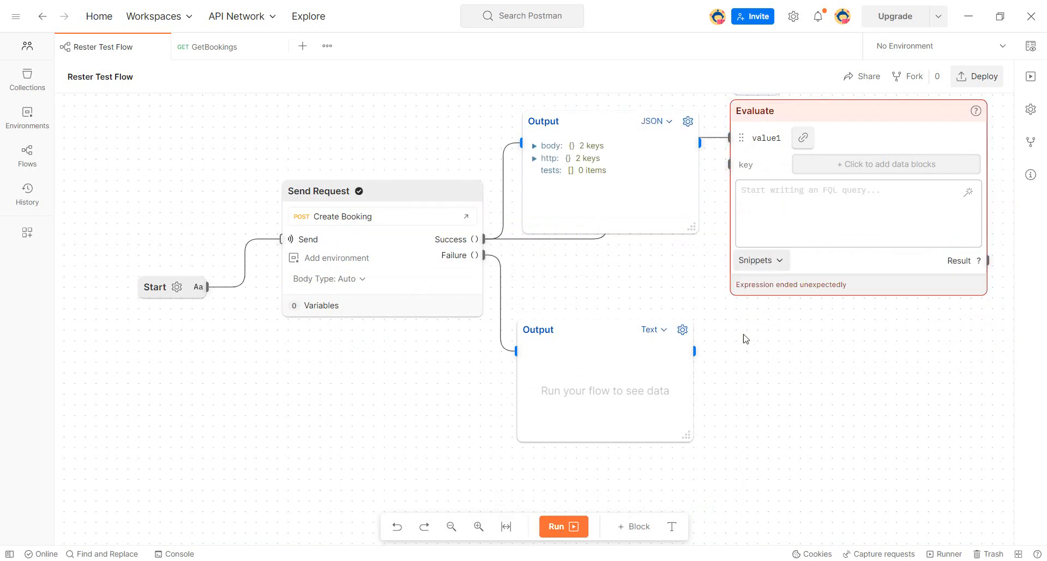
left_click_drag(734, 444, 658, 474)
left_click(506, 527)
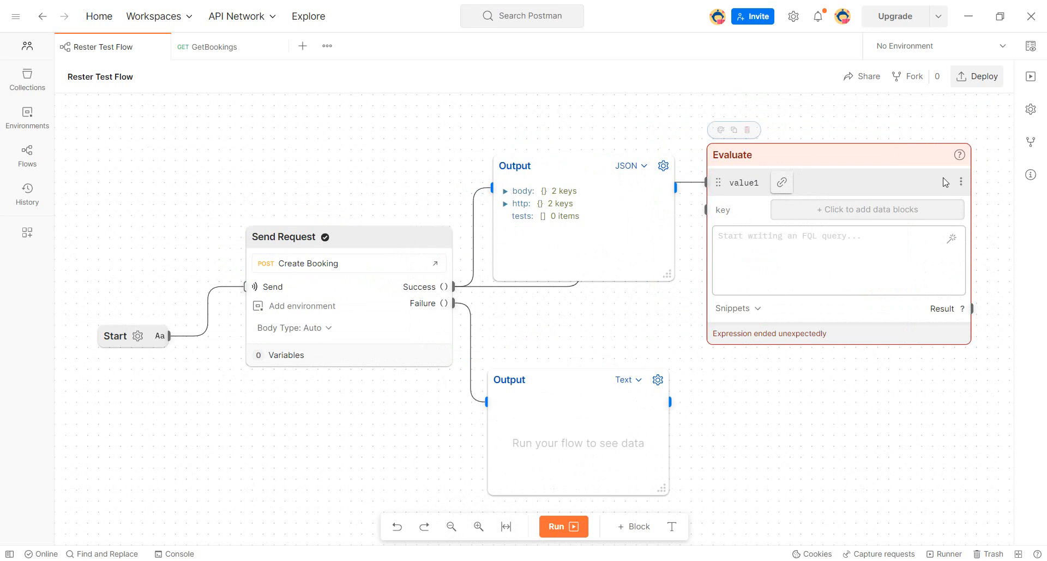
left_click(961, 181)
left_click(800, 221)
left_click(845, 214)
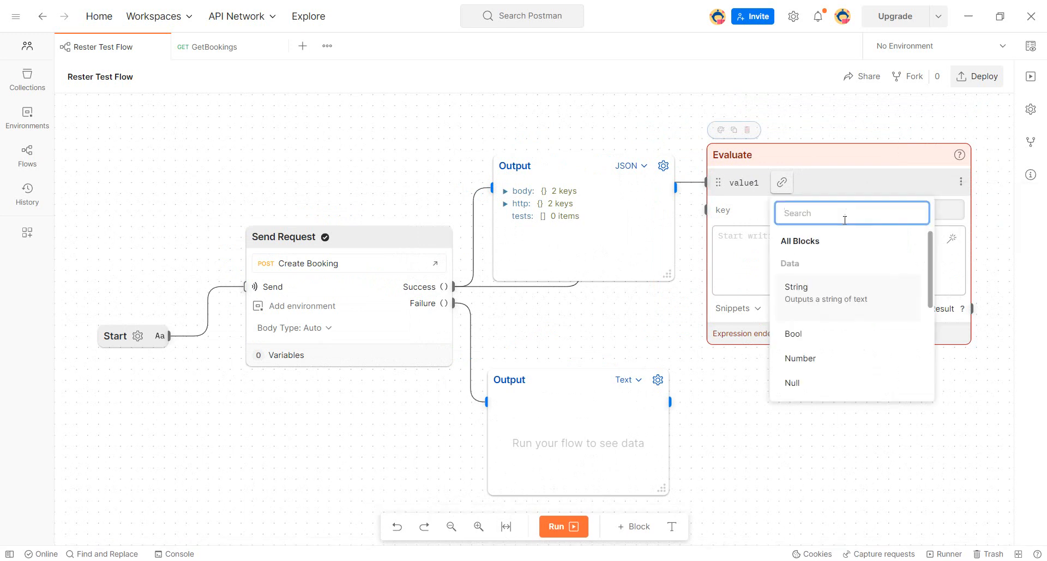
left_click(743, 271)
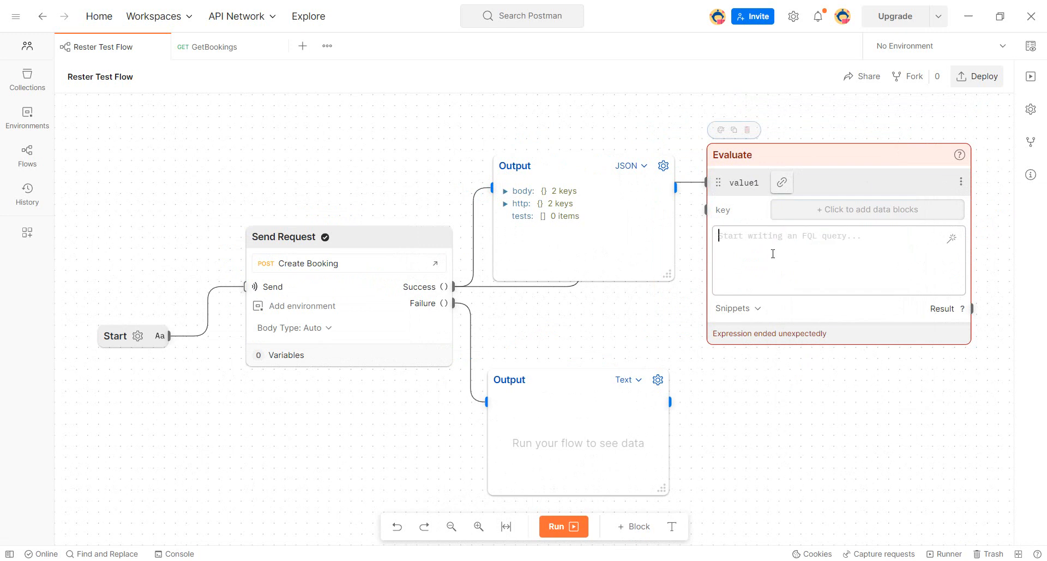
Step: Move the Success Output block above the Send Request block and delete the Evaluate block
left_click_drag(605, 167, 420, 90)
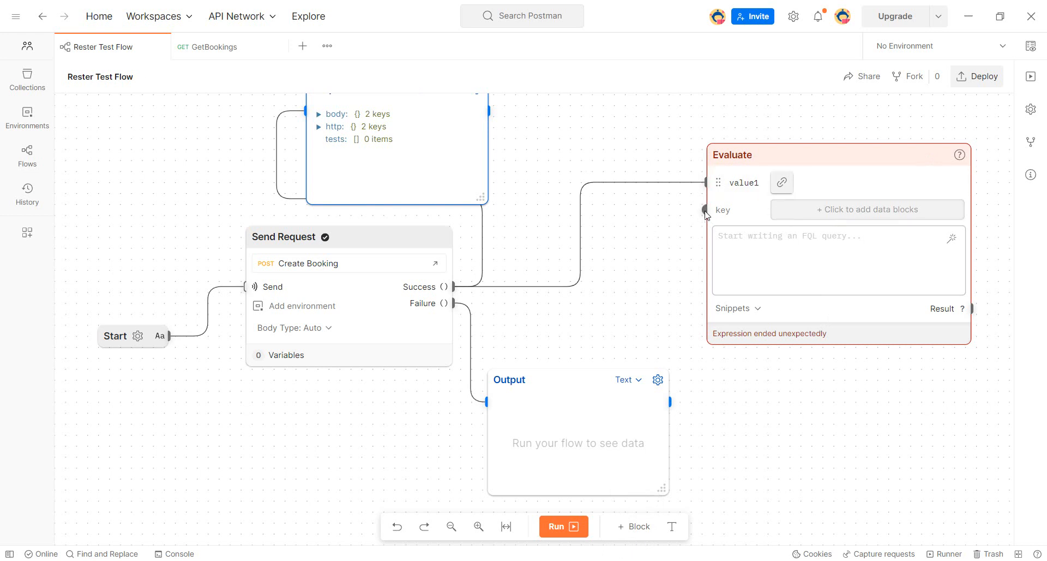
left_click(870, 164)
key("Delete")
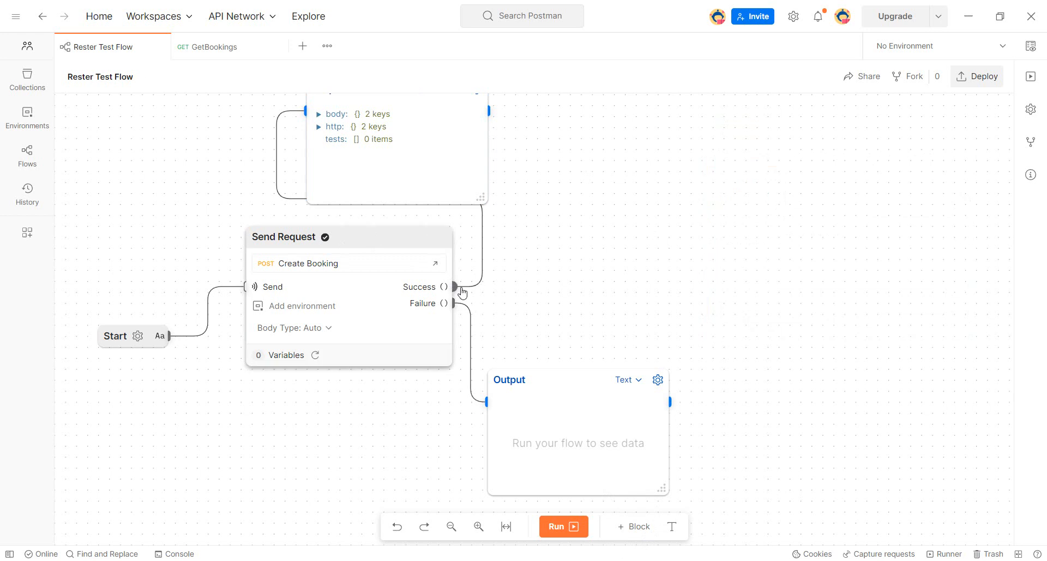
Step: Attach a new Evaluate block to the request's Success port and define its input as Name with the path body.booking.firstname
left_click_drag(461, 291, 653, 174)
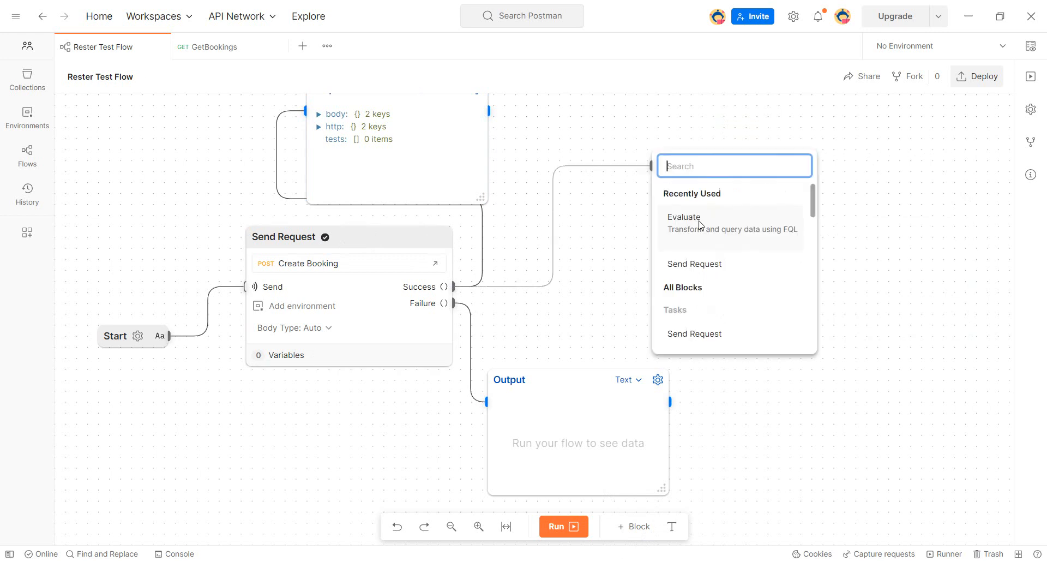
left_click(713, 240)
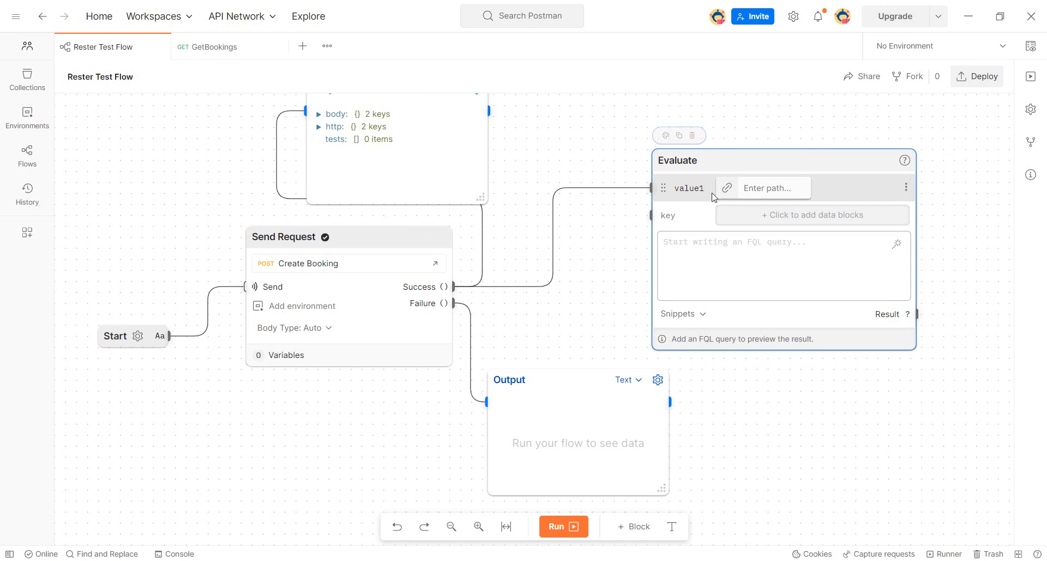
left_click(768, 188)
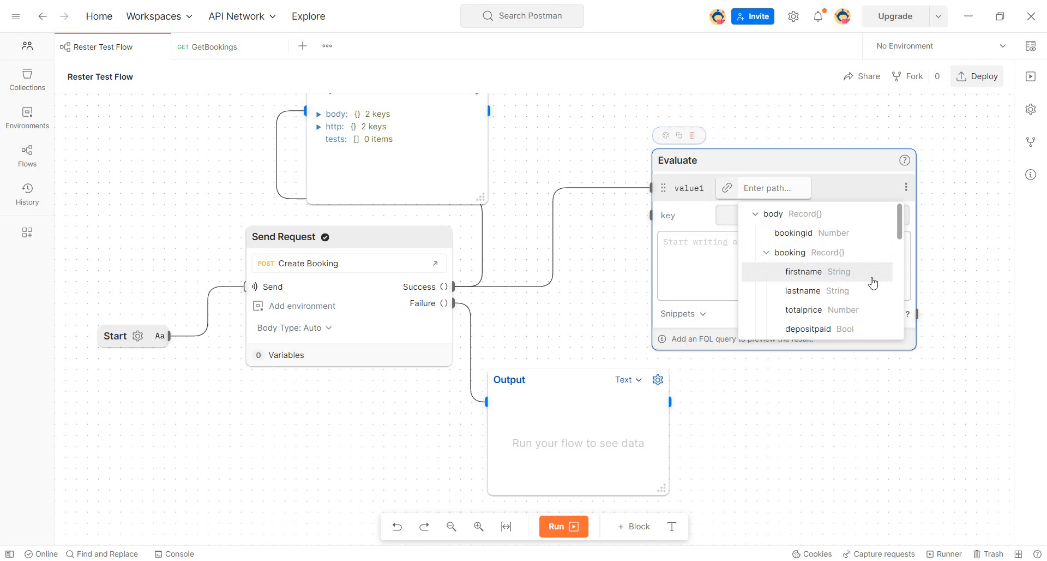
scroll(872, 279, "down", 8)
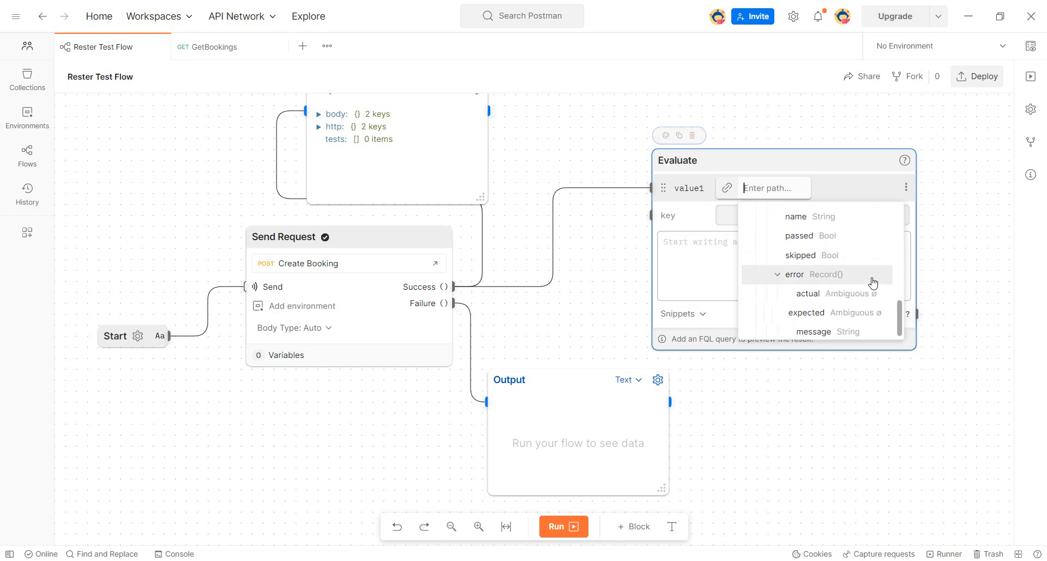
scroll(873, 306, "up", 8)
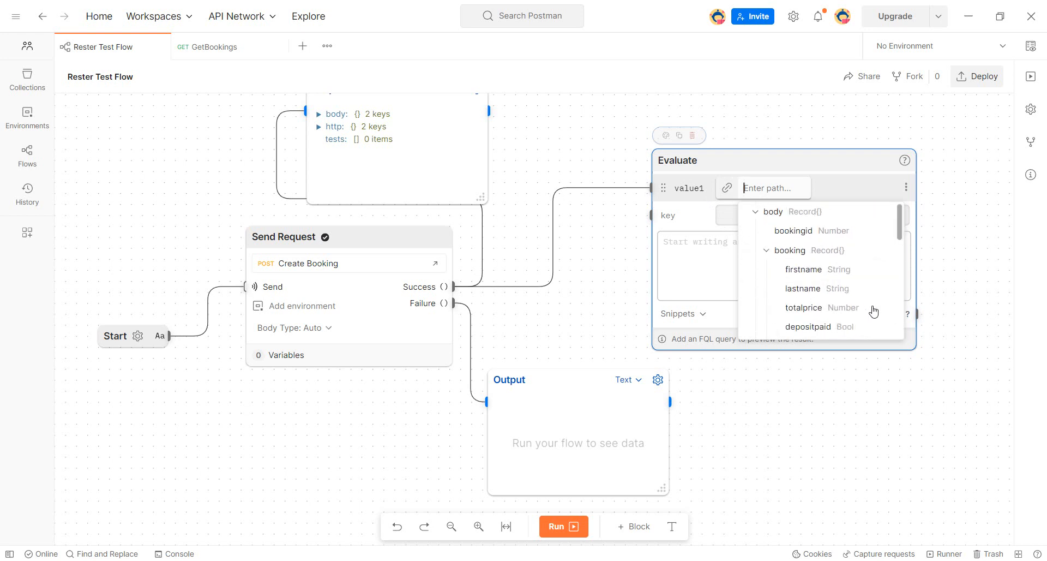
left_click(810, 275)
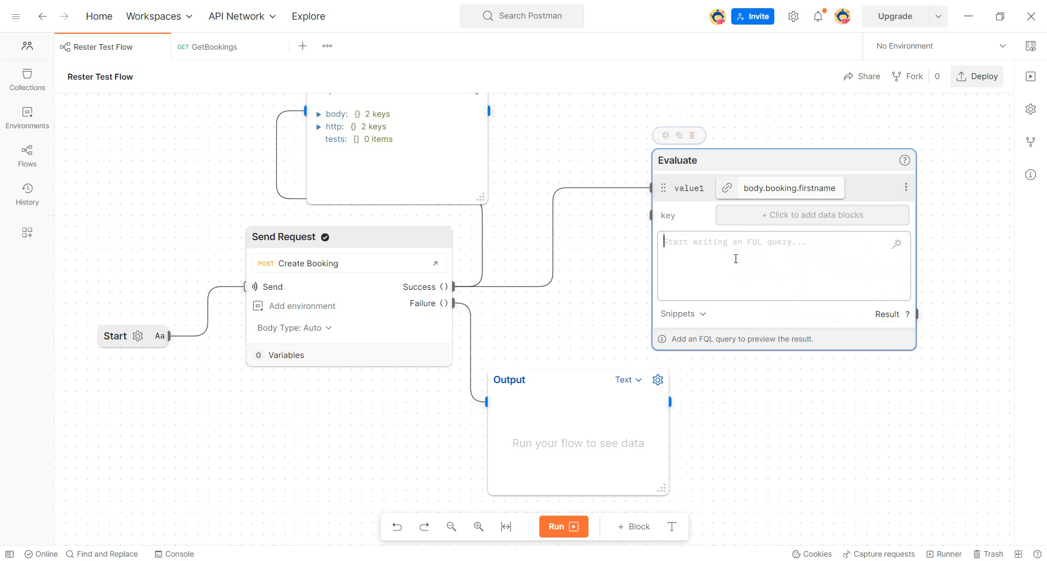
double_click(693, 189)
type("Name")
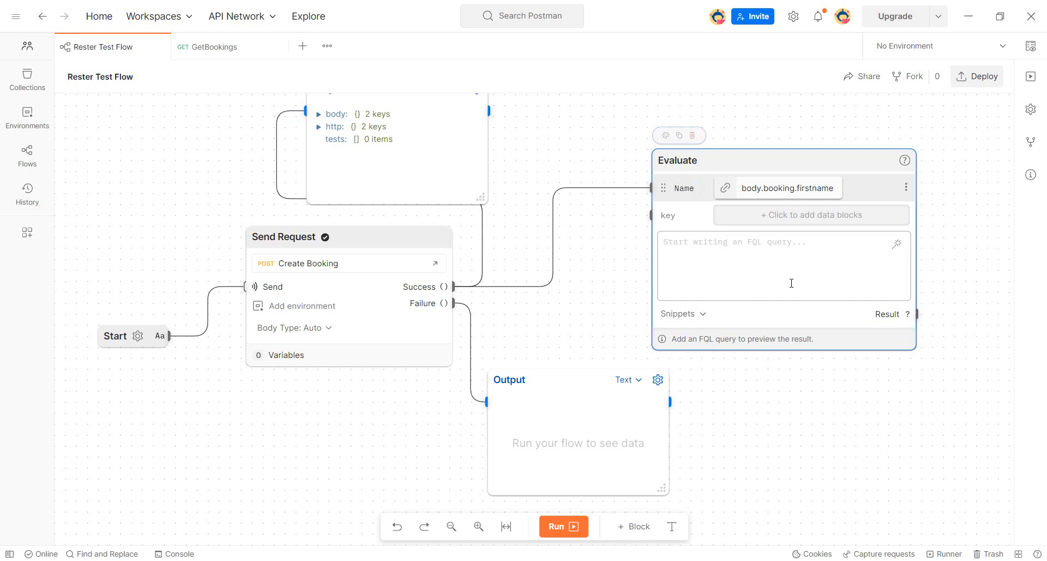
Step: Write the FQL query Name = "Test" in the Evaluate block and run the flow
type("Name")
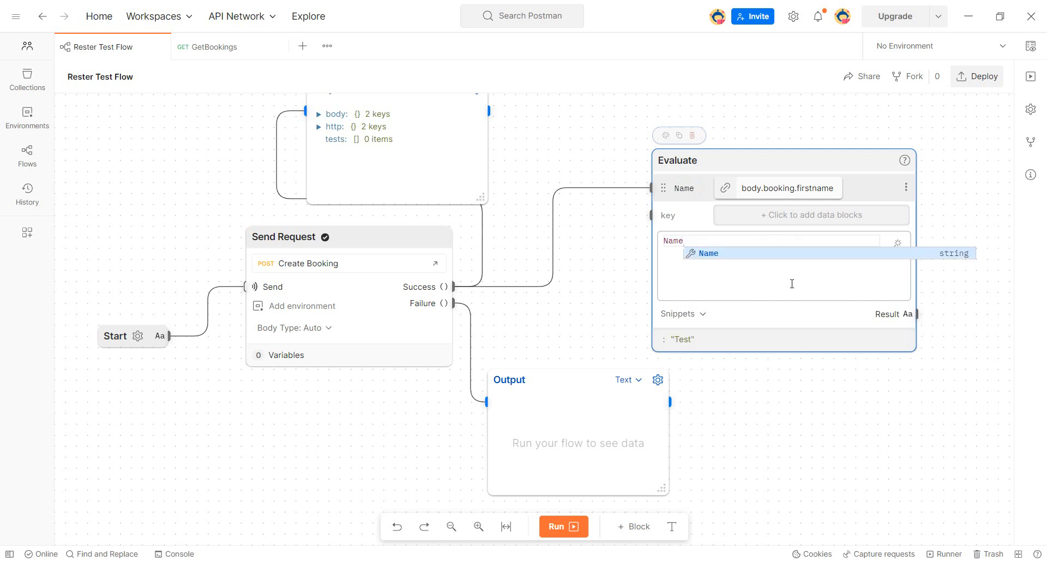
left_click(731, 253)
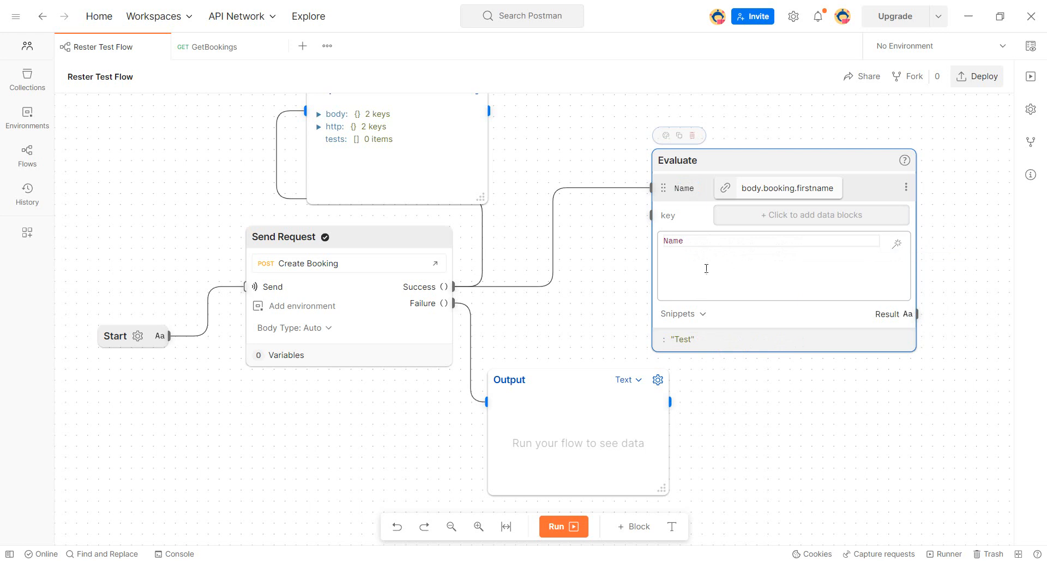
type("= Te")
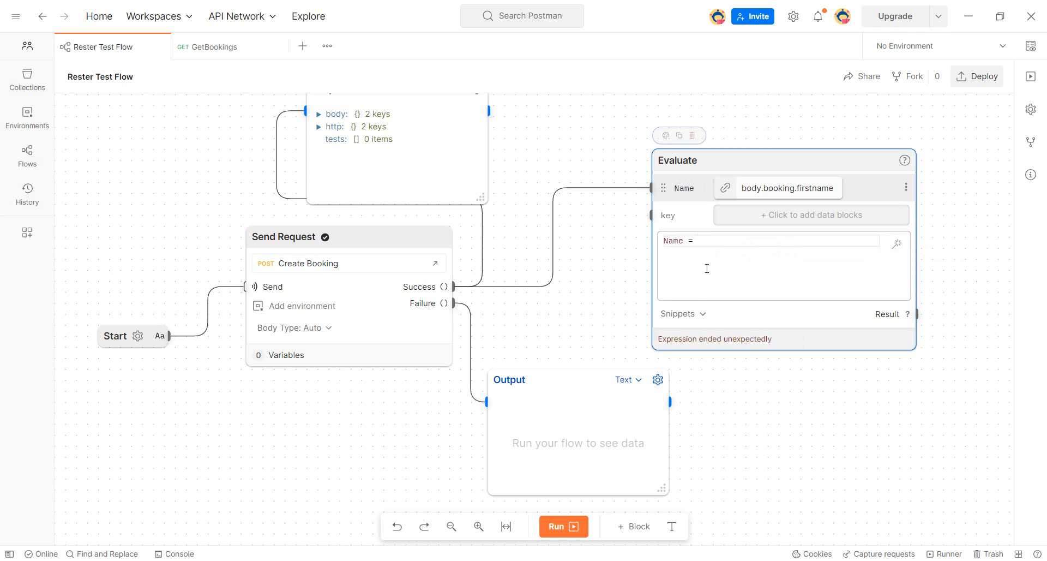
key("BackSpace")
key("BackSpace")
type("\"")
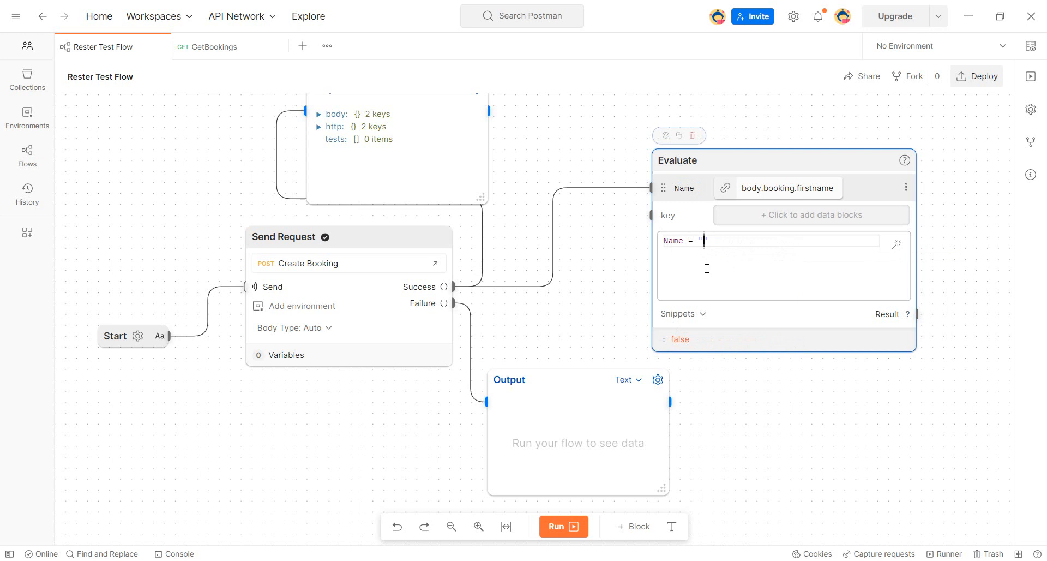
type("Test")
left_click(560, 527)
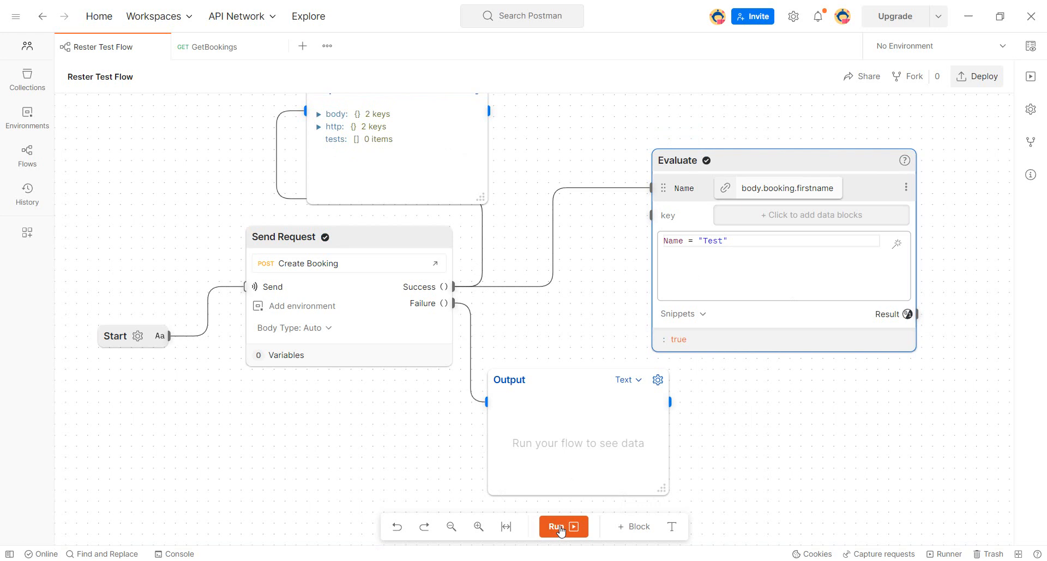
Step: Expand the body and booking data in the Success Output block to check the returned firstname
scroll(600, 327, "up", 2)
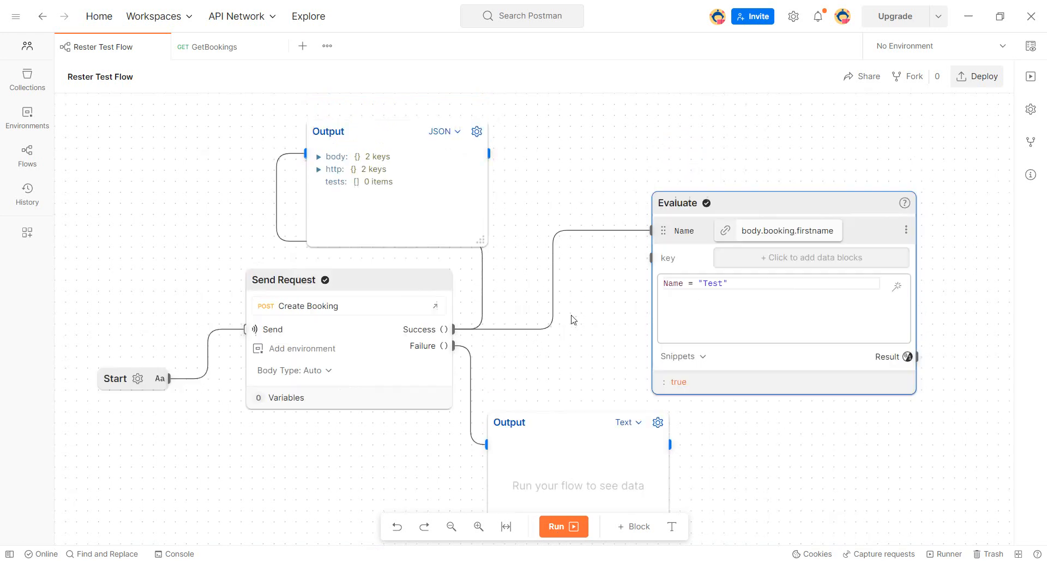
scroll(571, 319, "down", 1)
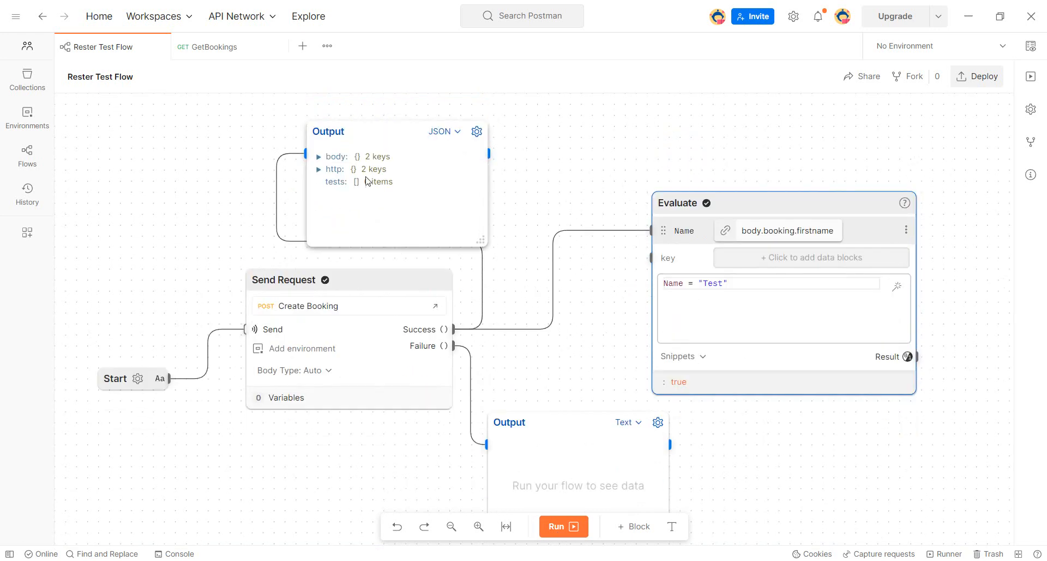
left_click(319, 157)
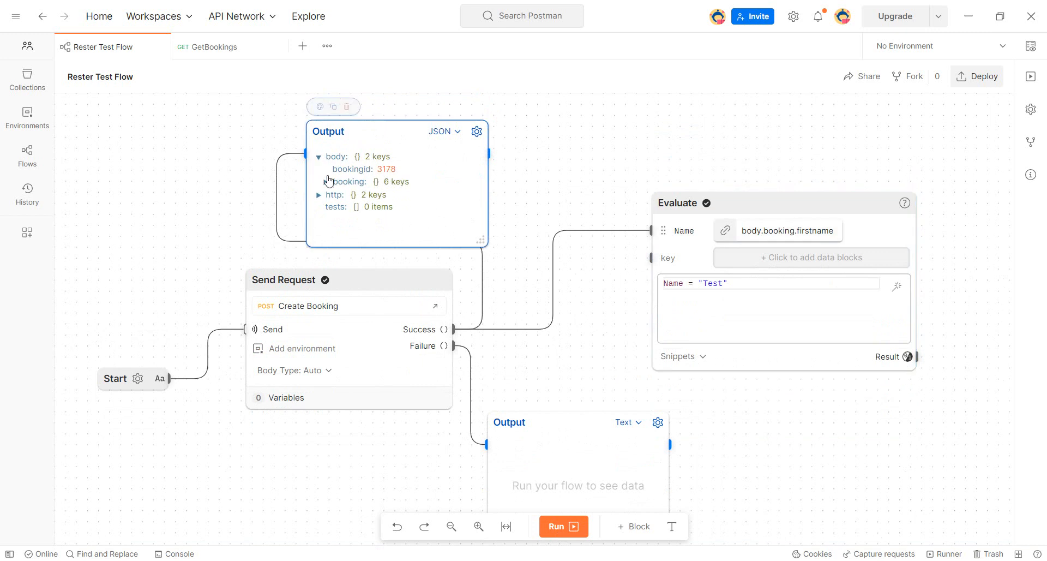
left_click(325, 182)
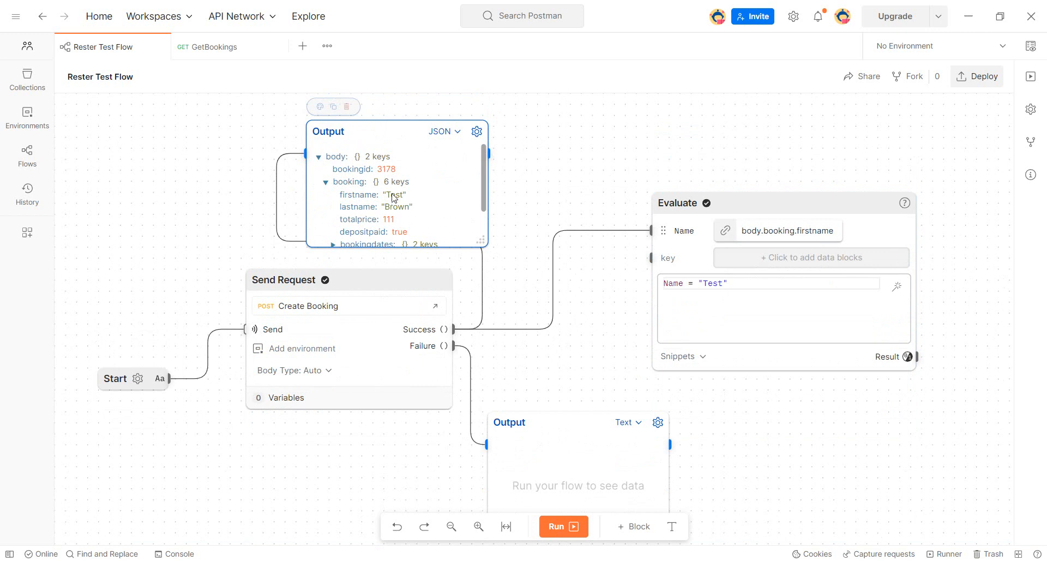
Step: Change the compared value in the Evaluate query to "Rester" and run the flow
double_click(716, 283)
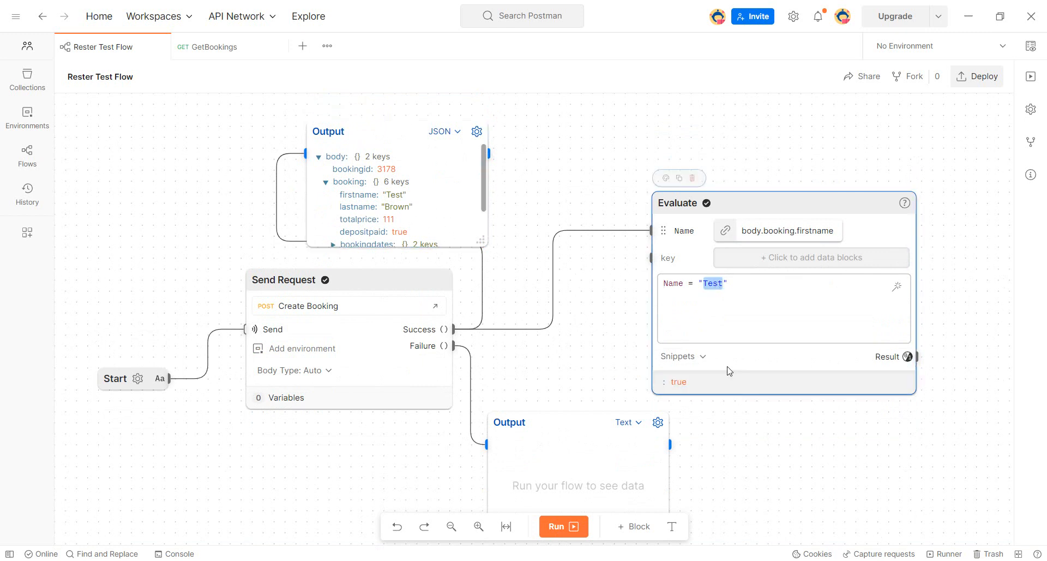
type("Rester")
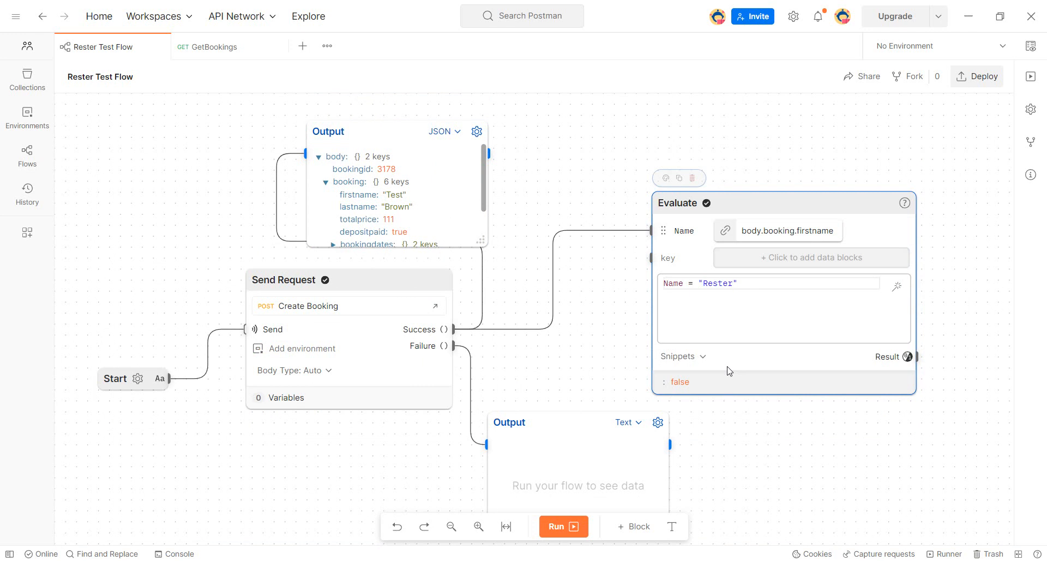
left_click(558, 527)
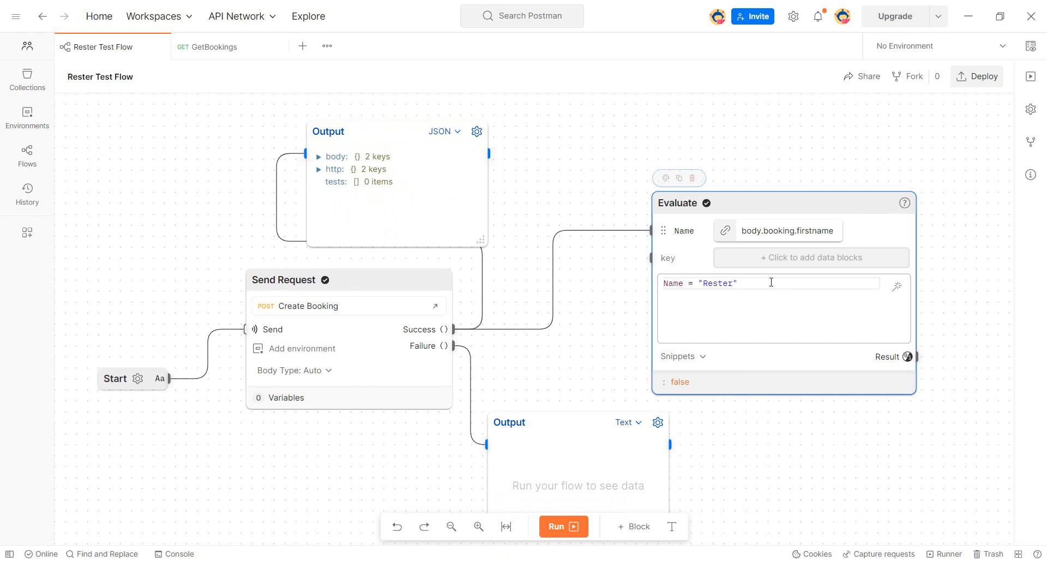
Step: Clear the Evaluate block's query and open the prompt for FQL suggestions
key("ctrl+a")
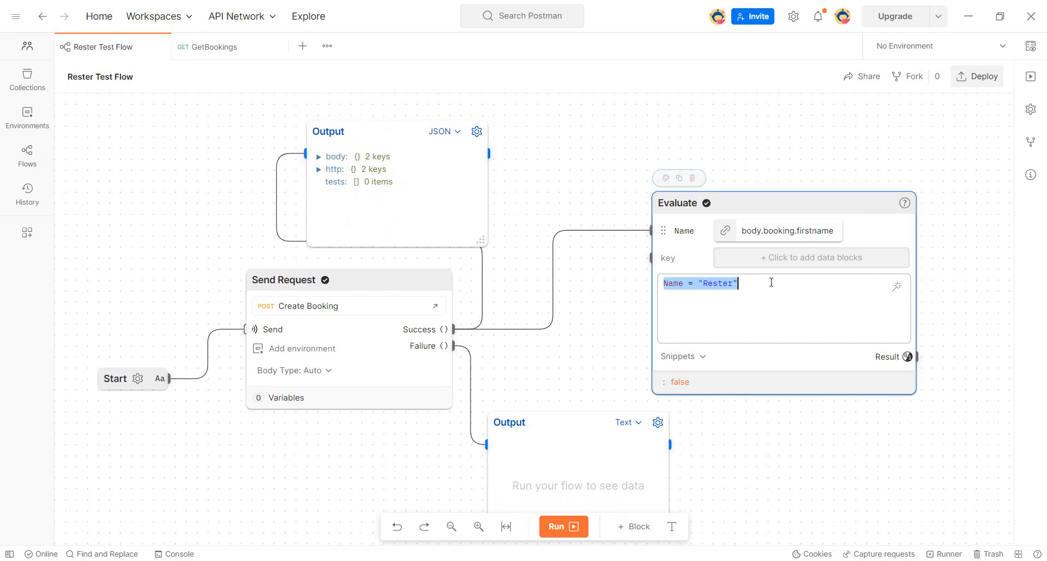
key("BackSpace")
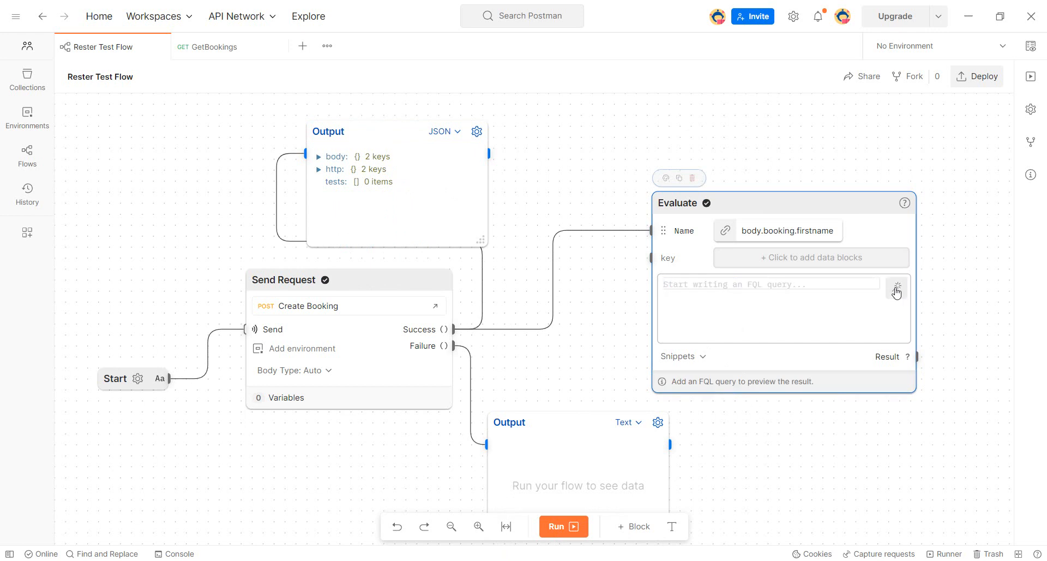
left_click(896, 289)
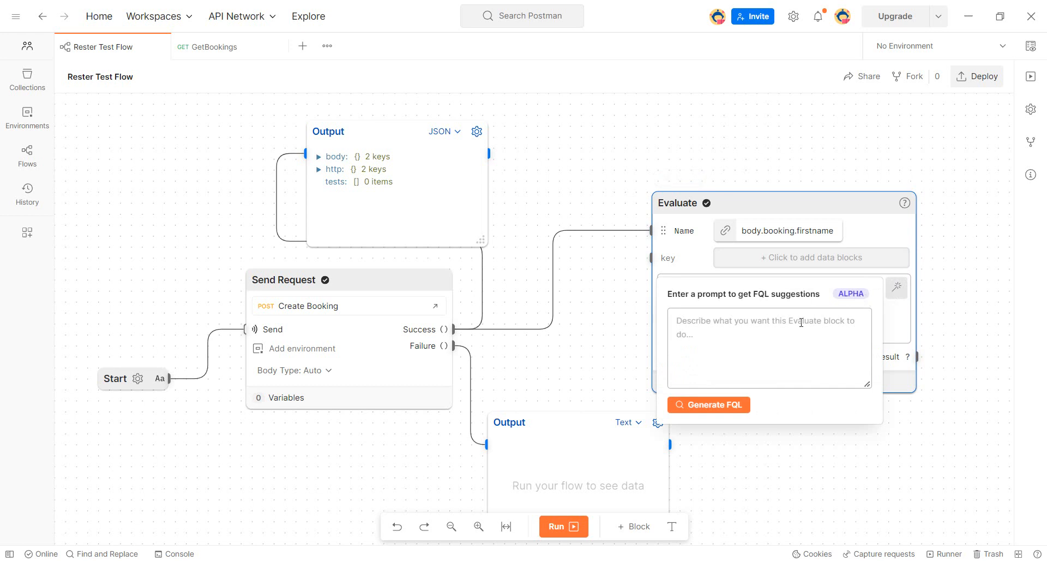
left_click(801, 322)
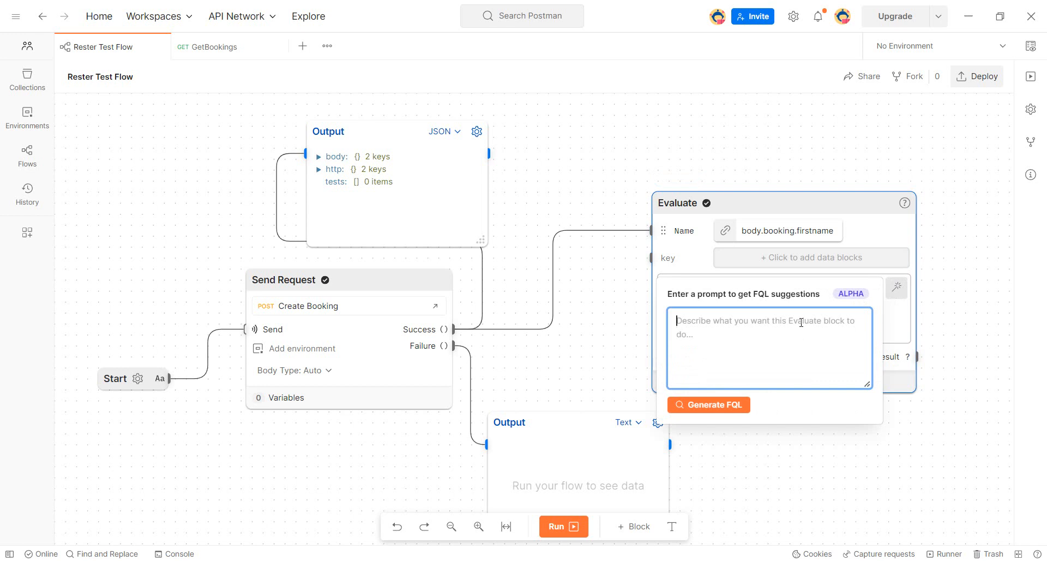
type("Compare")
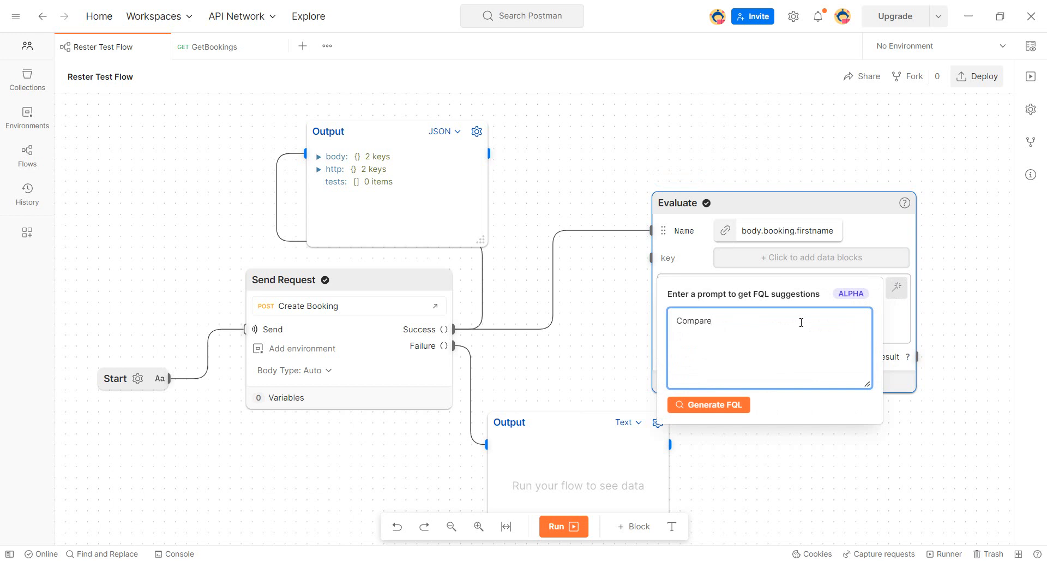
key("BackSpace")
key("BackSpace")
key("BackSpace")
key("BackSpace")
key("BackSpace")
key("BackSpace")
key("BackSpace")
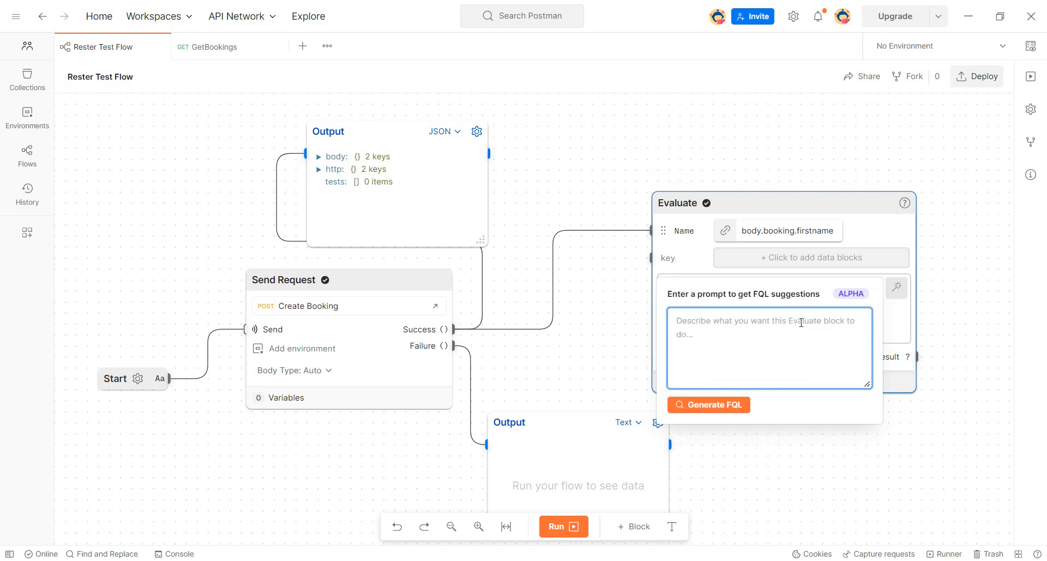
Step: Generate the FQL query $boolean(Name) from the prompt "Check value of variable"
type("Check ")
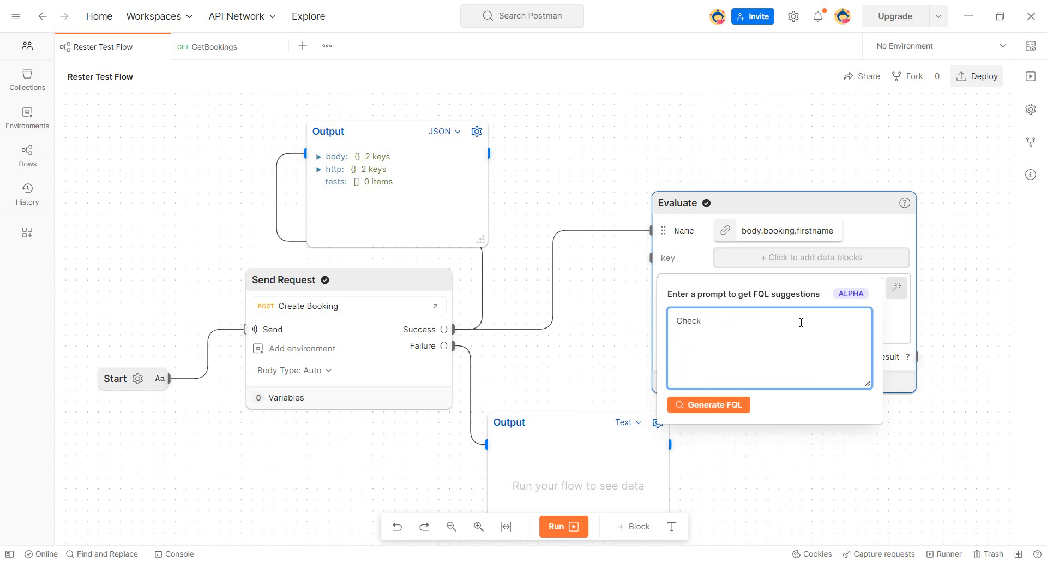
type("value of variable")
left_click(711, 405)
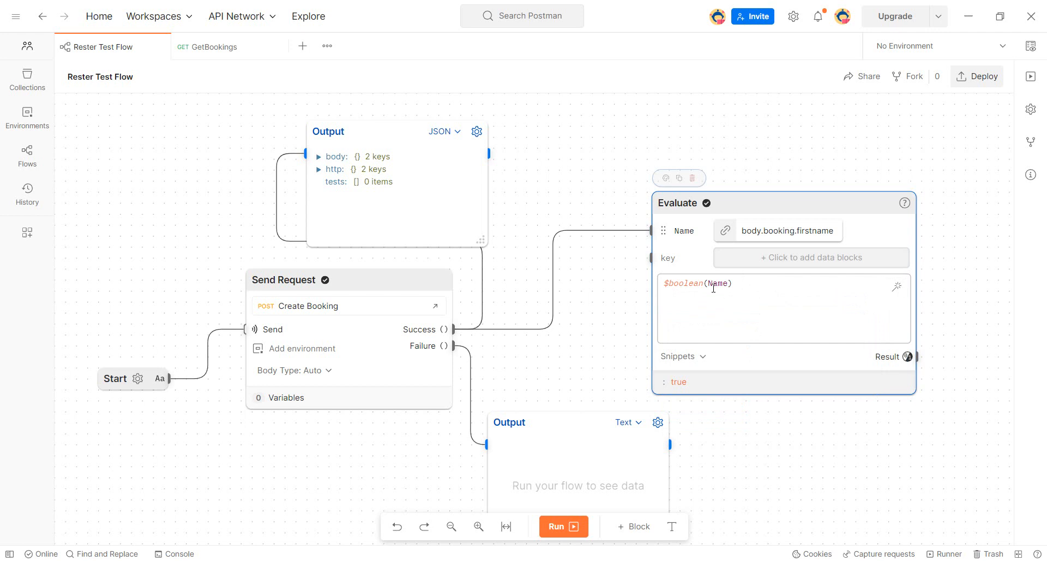
Step: Insert the snippet "Check if two strings are equal" into the Evaluate block and delete its string2 input
left_click(691, 358)
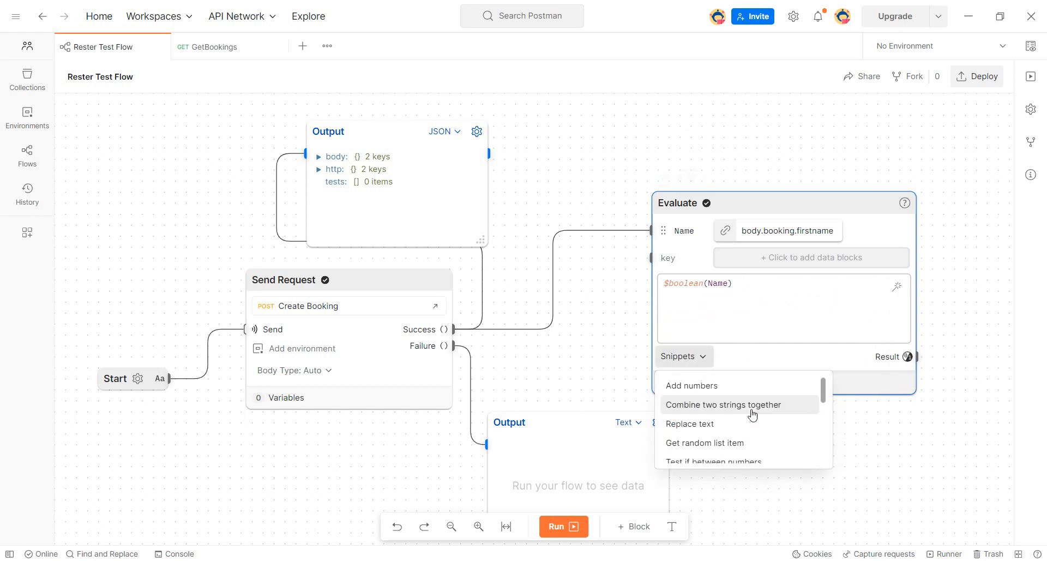
left_click_drag(824, 395, 824, 429)
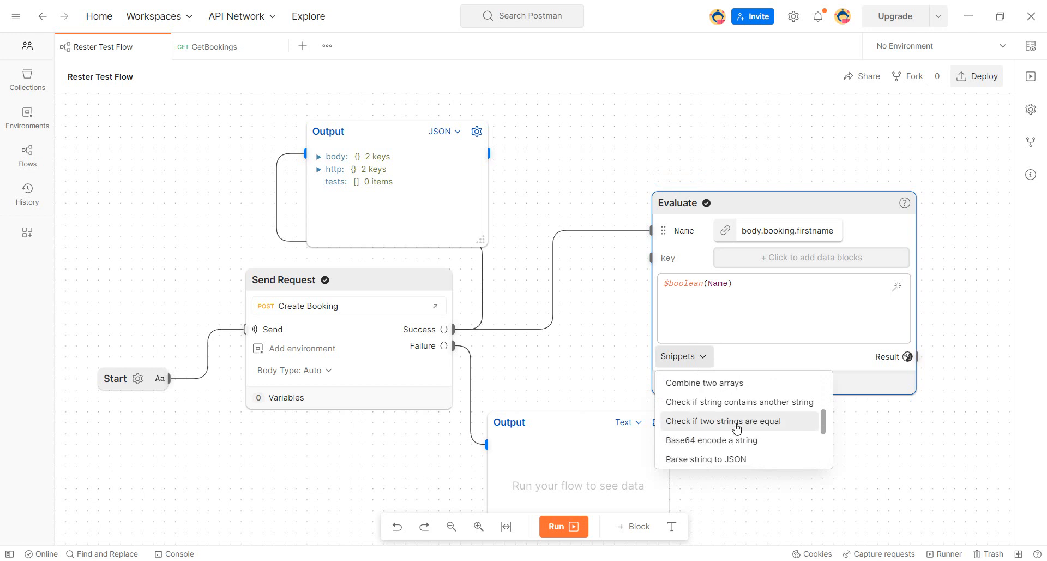
left_click(767, 424)
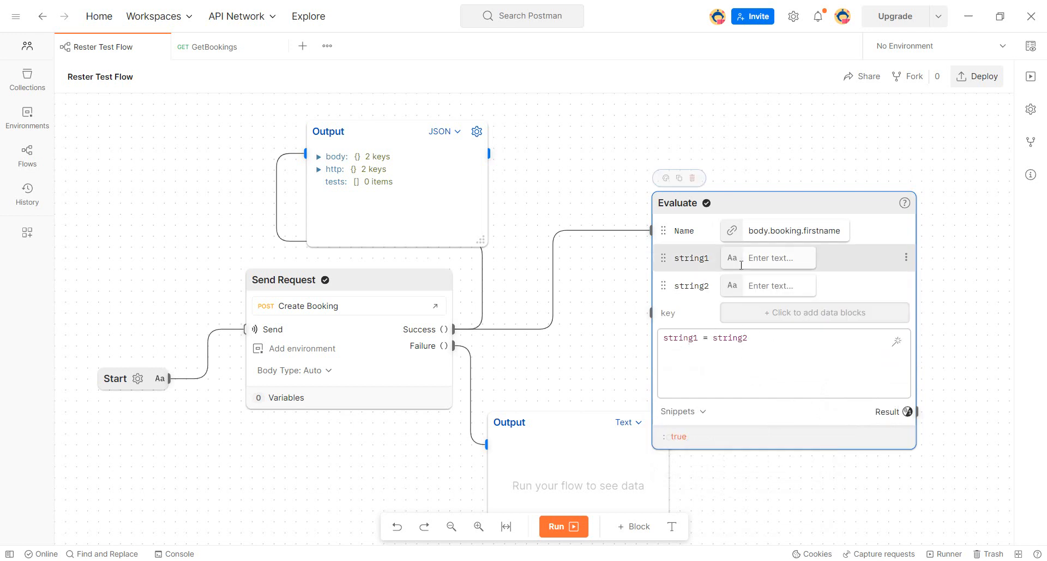
left_click(906, 288)
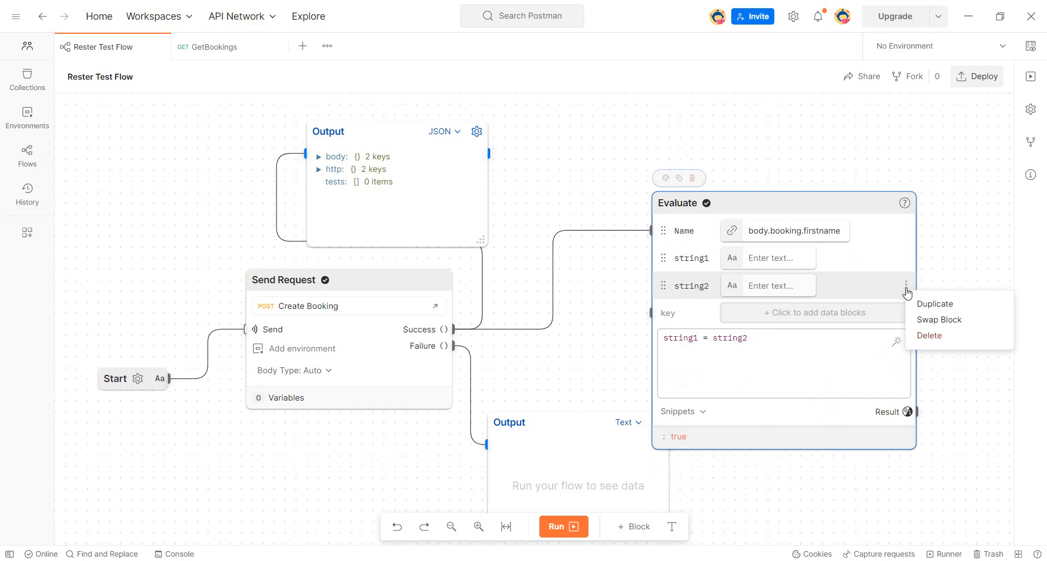
left_click(947, 334)
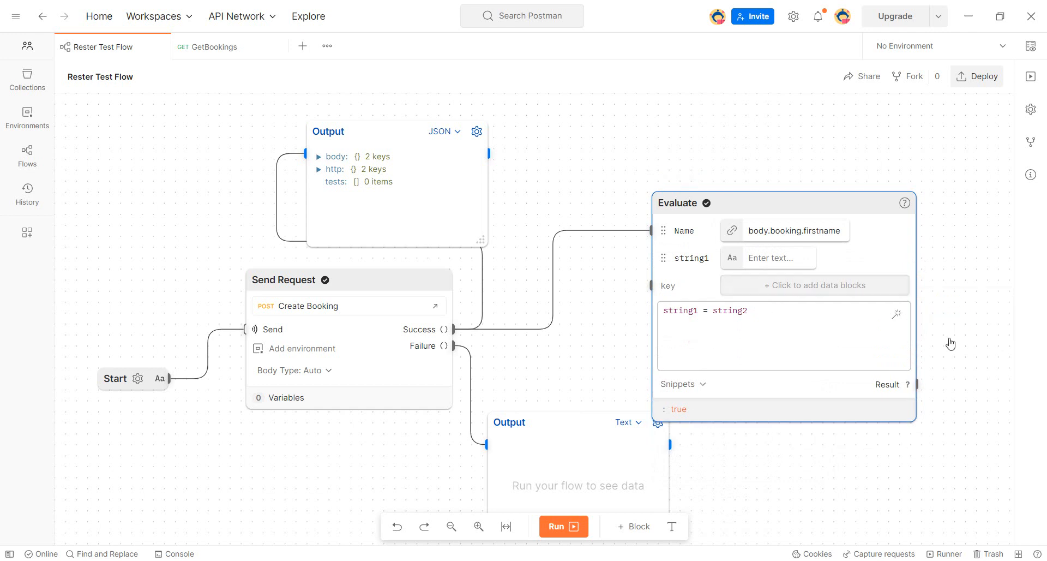
Step: Set string1 to Test, change the Evaluate query to Name = string1, and run the flow
double_click(681, 310)
type("Name")
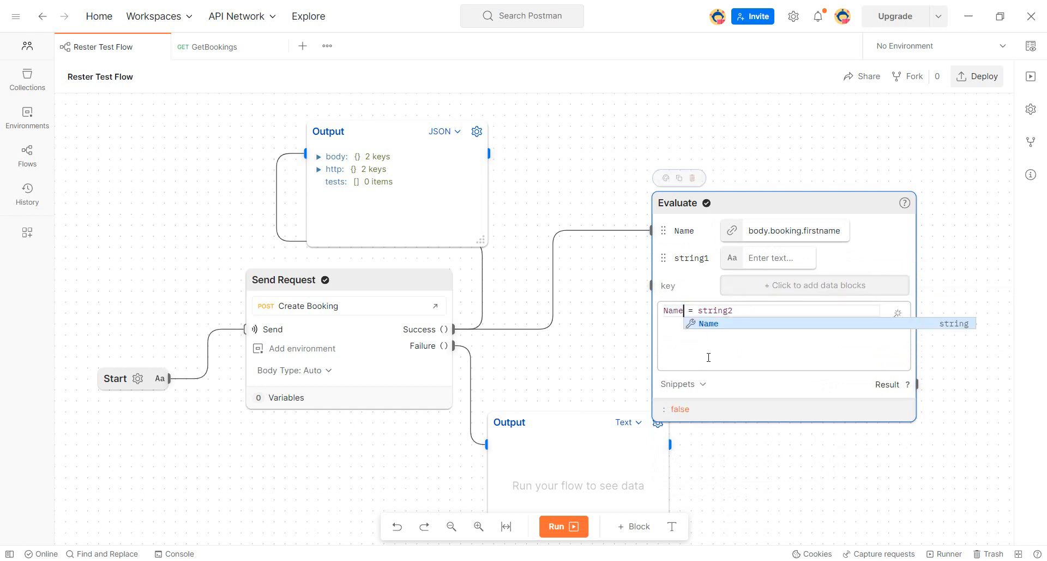
left_click(708, 326)
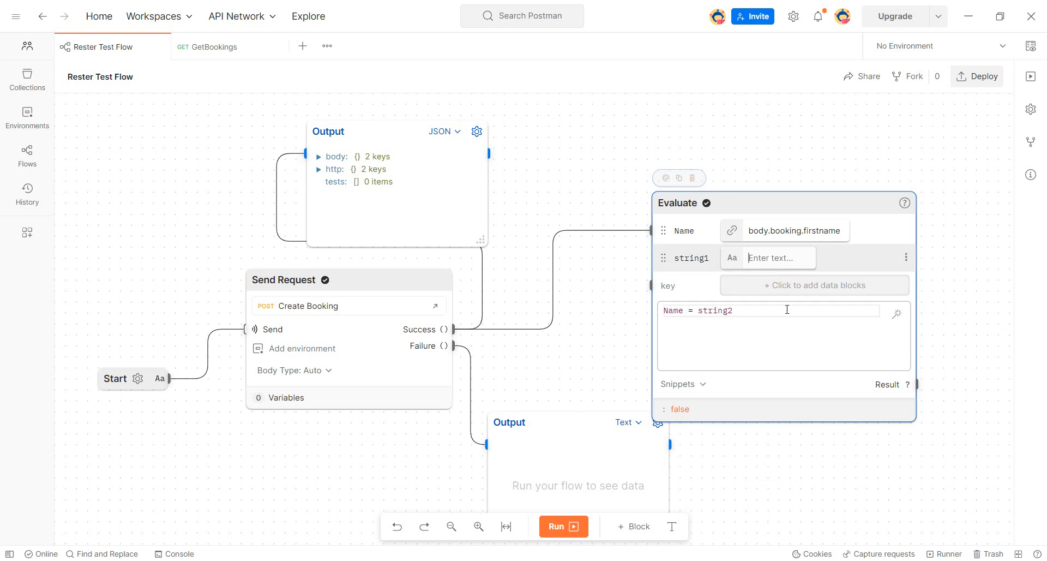
type("Test")
left_click(781, 344)
left_click(554, 527)
type("string1")
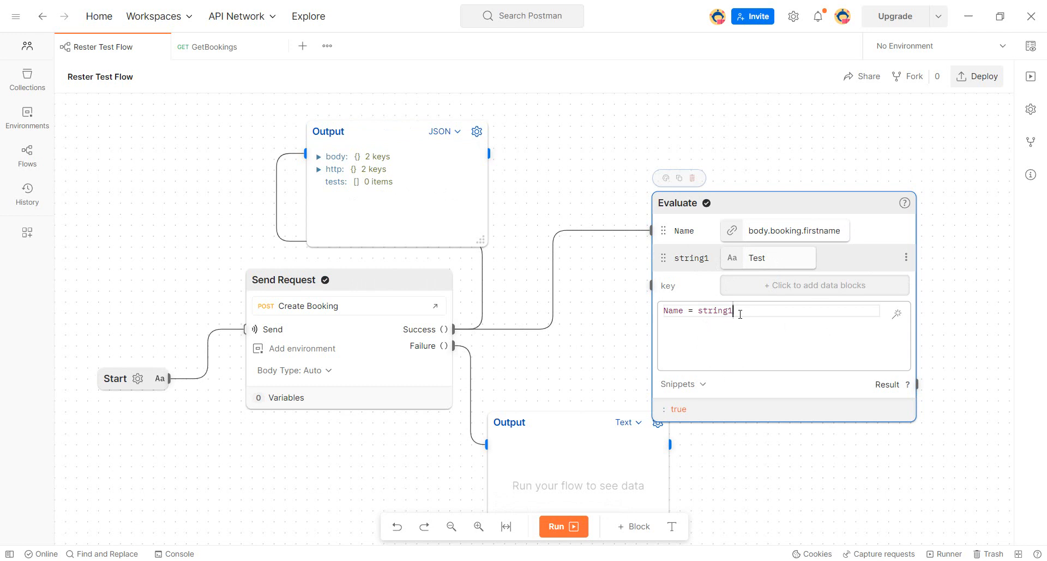
Step: Run the flow and move the Evaluate block up level with the JSON Output block
left_click(557, 526)
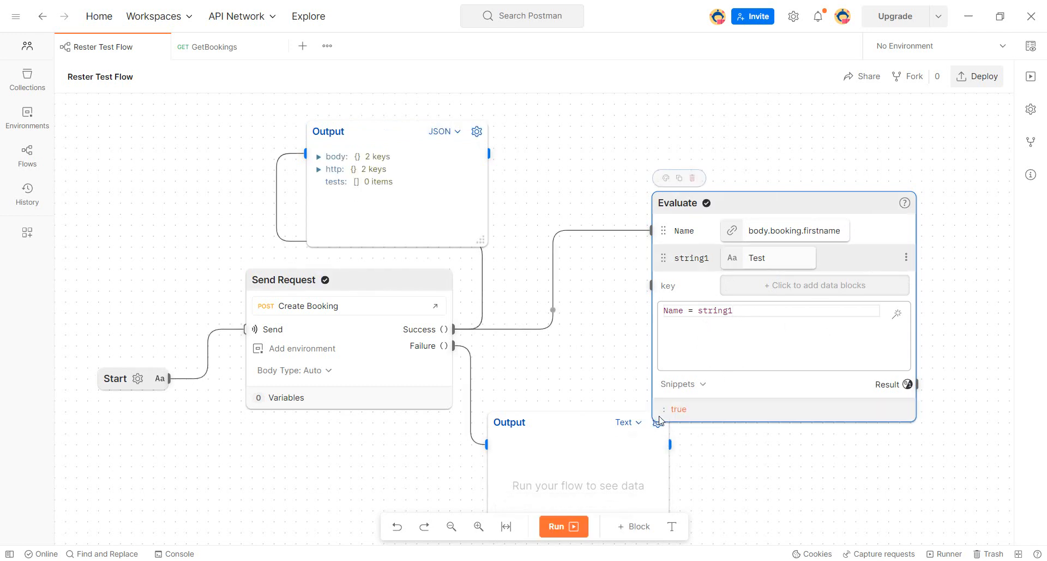
left_click_drag(769, 202, 759, 137)
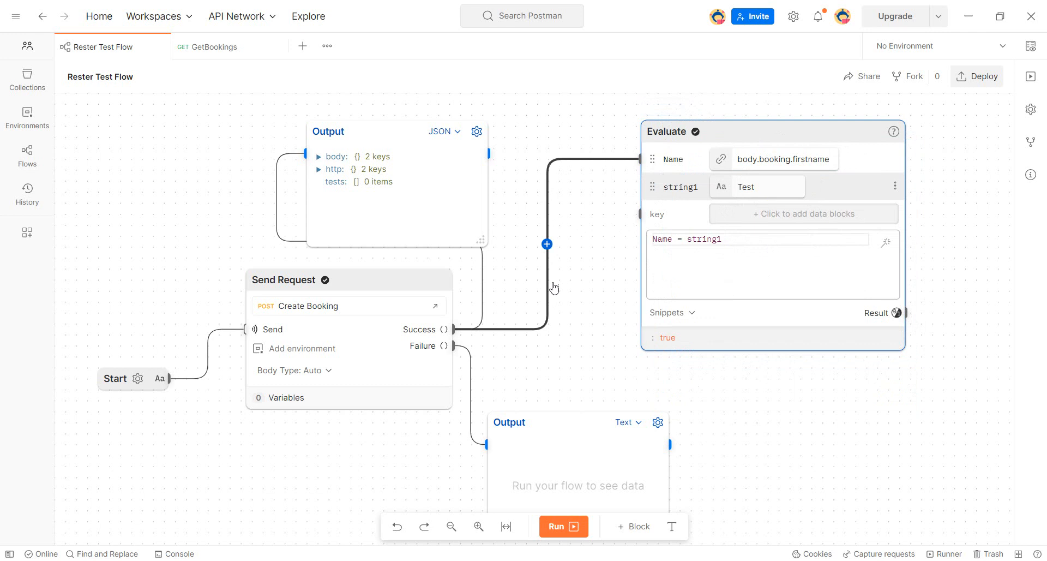
scroll(554, 285, "up", 1)
scroll(598, 279, "down", 1)
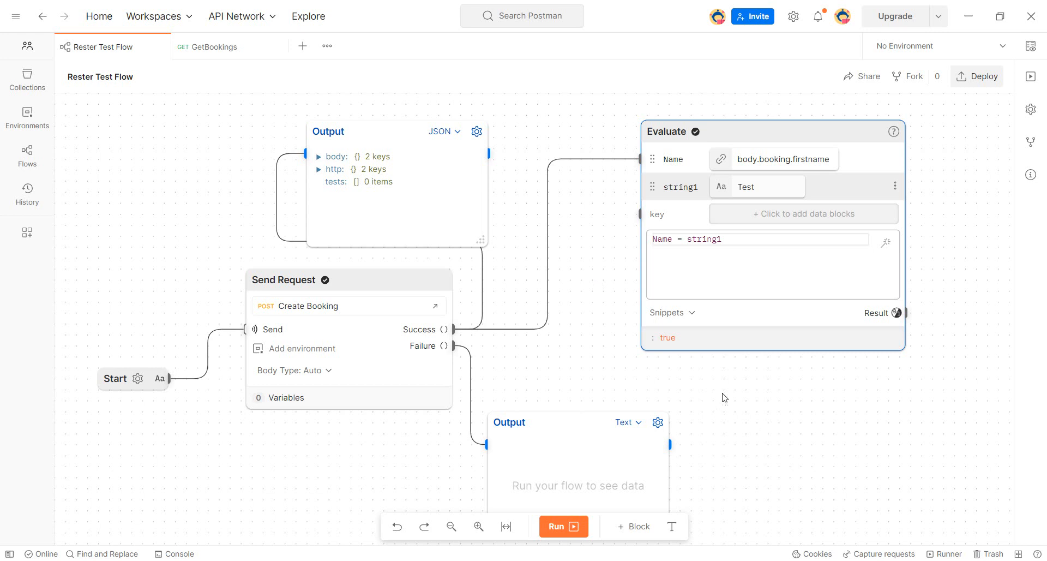
scroll(676, 386, "down", 3)
scroll(642, 349, "up", 1)
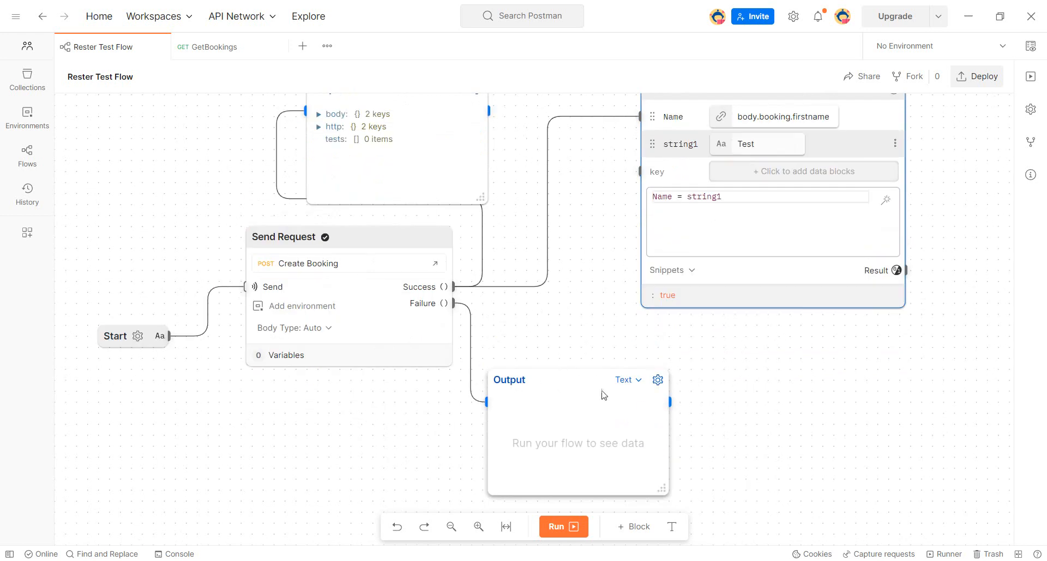
scroll(599, 382, "up", 1)
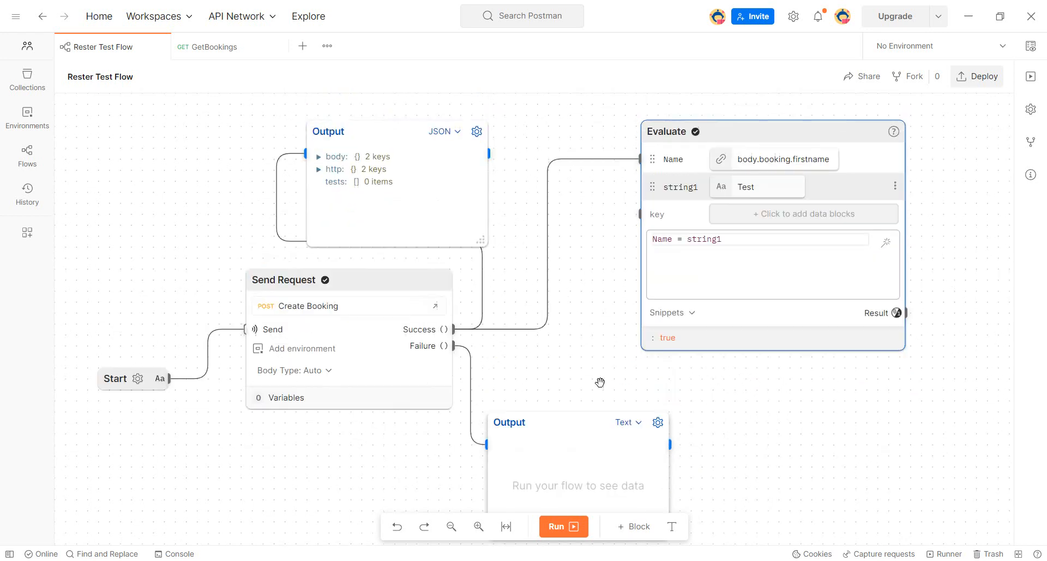
Step: Delete both Output blocks and move the Evaluate block up and closer to the Create Booking block
left_click(402, 131)
key("Delete")
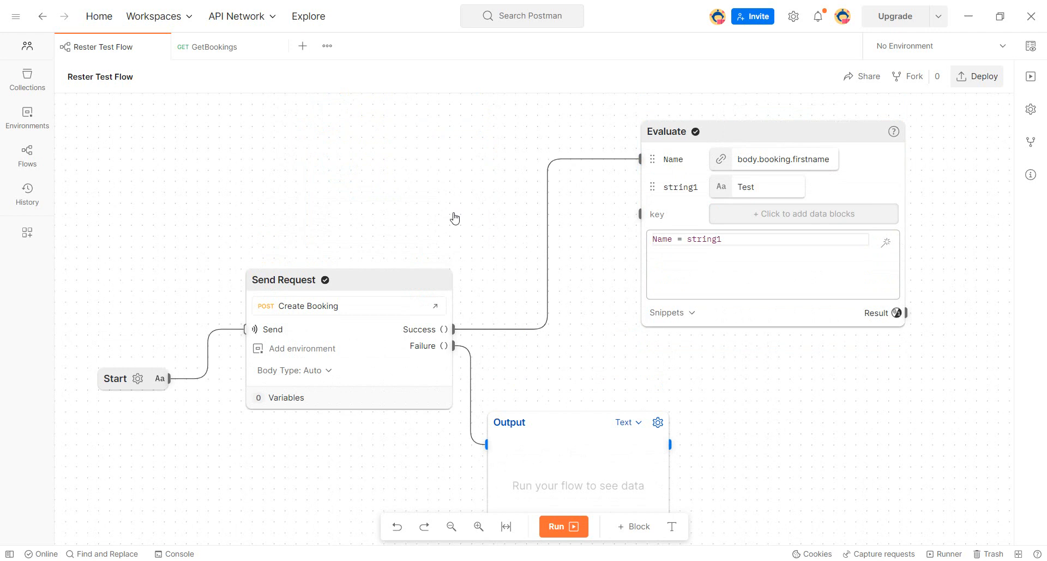
left_click(566, 435)
key("Delete")
scroll(605, 404, "up", 1)
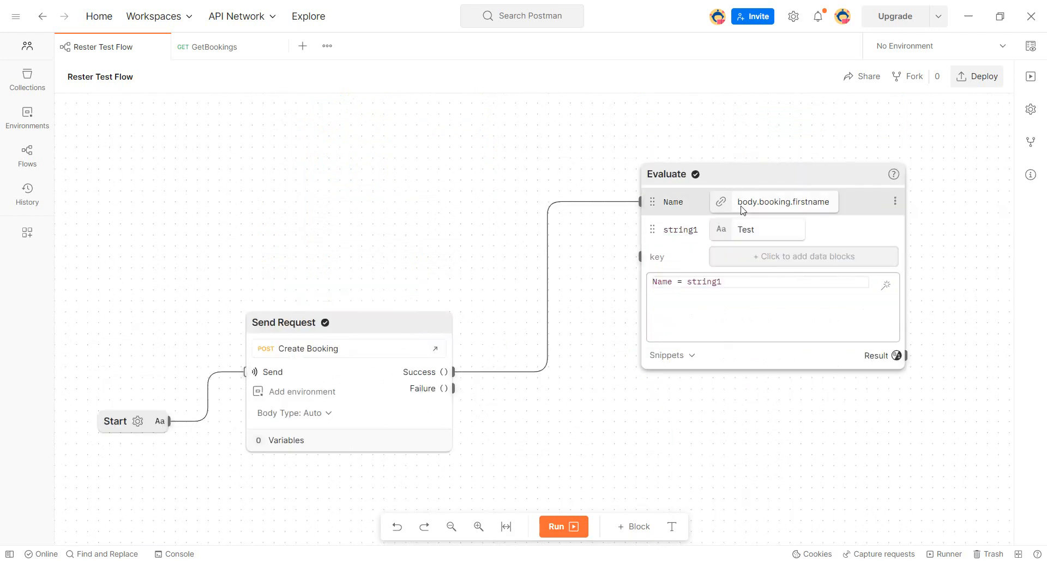
left_click_drag(737, 173, 628, 119)
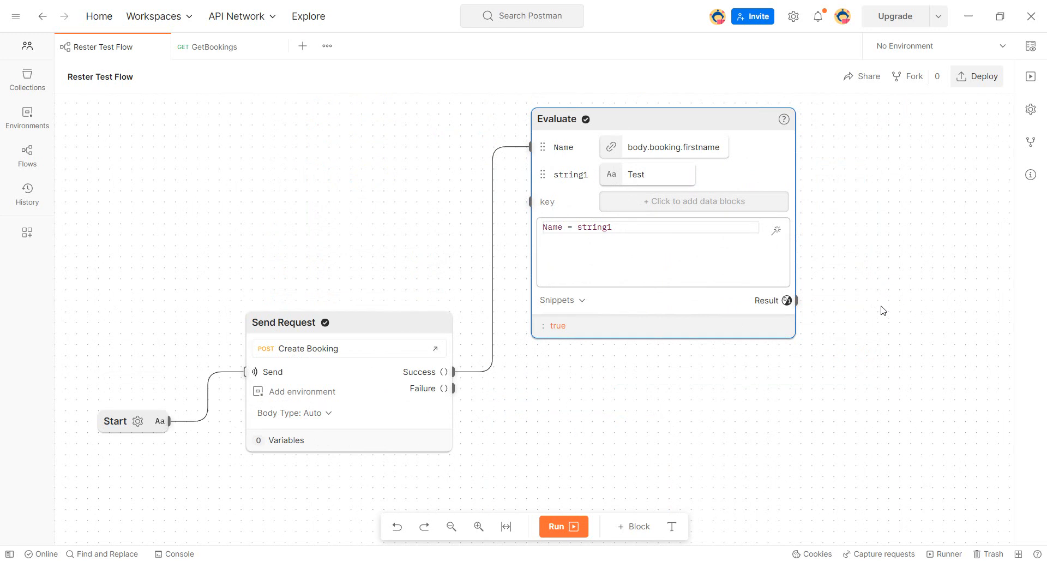
Step: Connect a second Send Request block to Start below Create Booking and assign it the GetBooking by ID request
scroll(894, 289, "down", 3)
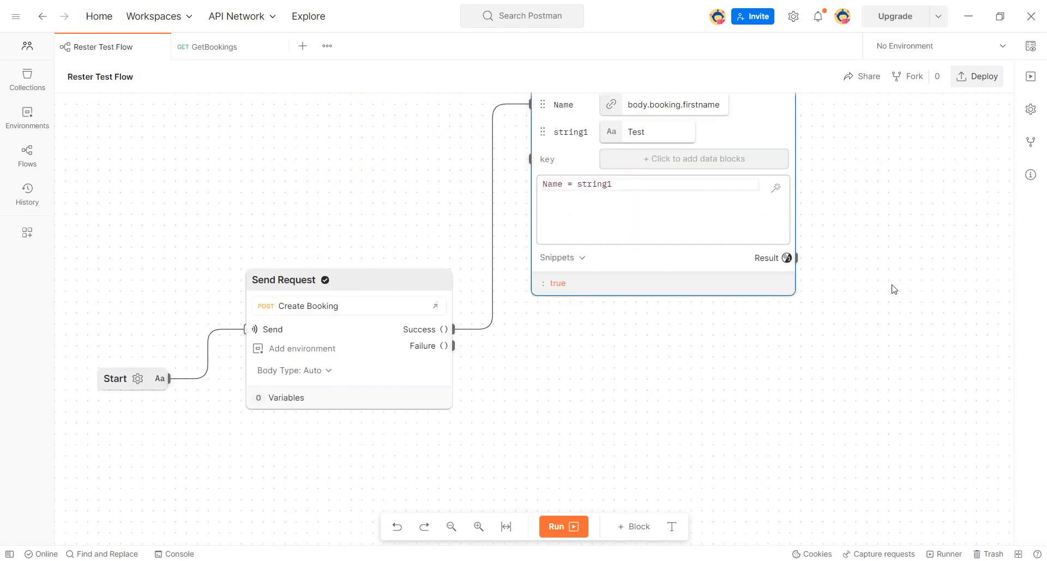
left_click_drag(169, 335, 243, 454)
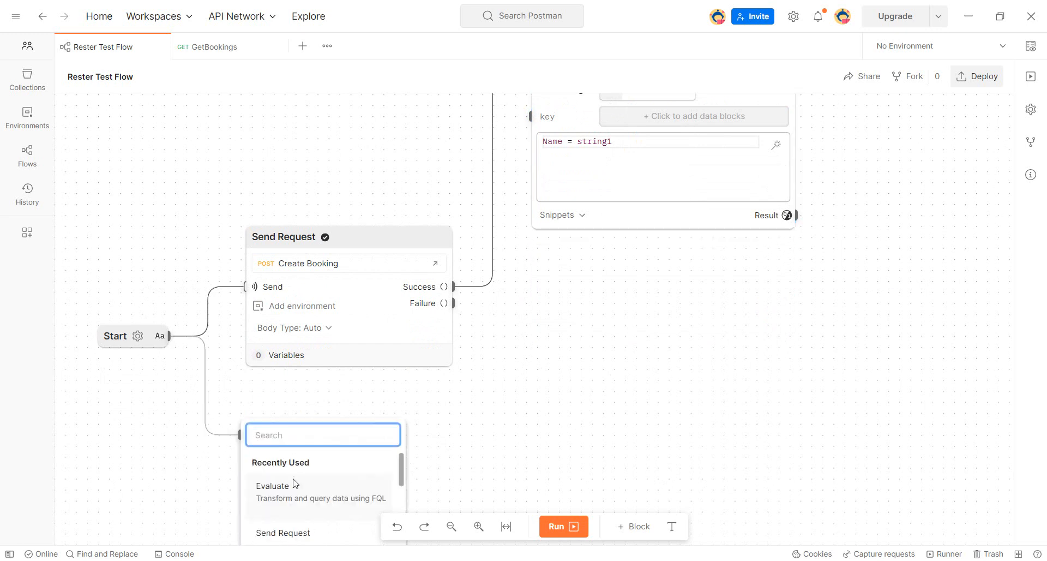
scroll(439, 475, "down", 2)
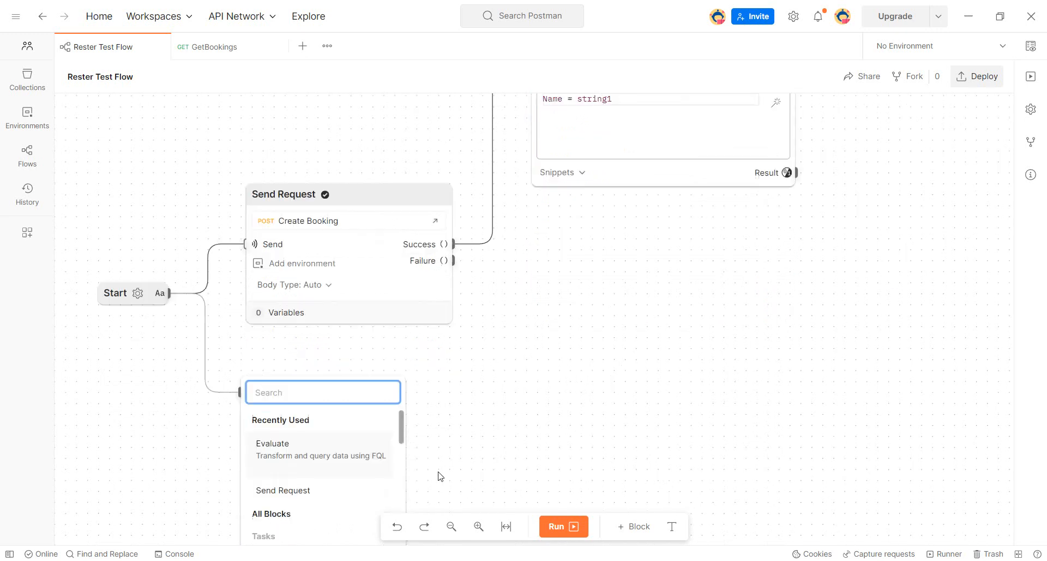
scroll(313, 421, "down", 1)
scroll(264, 454, "up", 1)
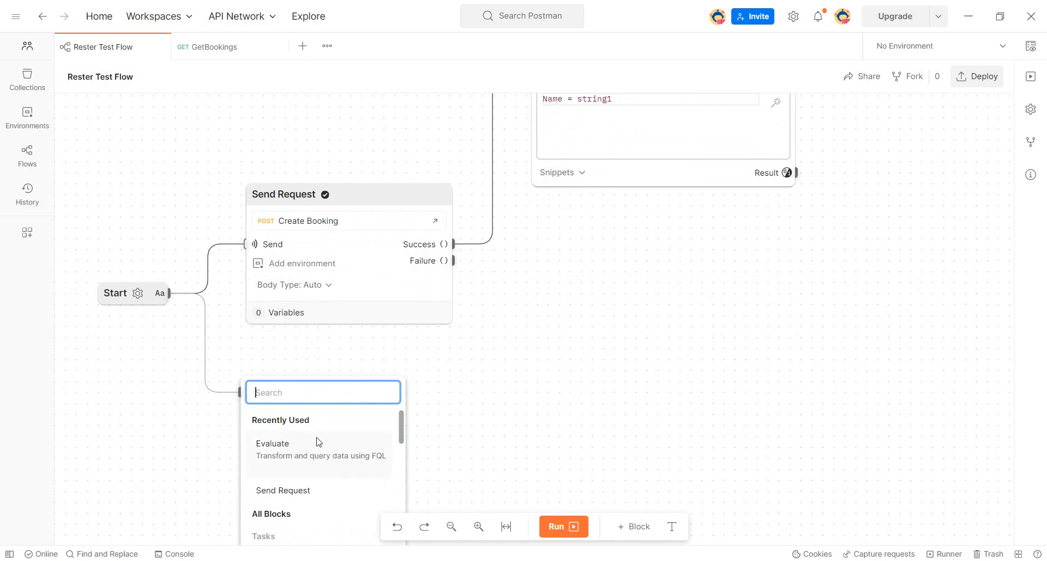
left_click(321, 485)
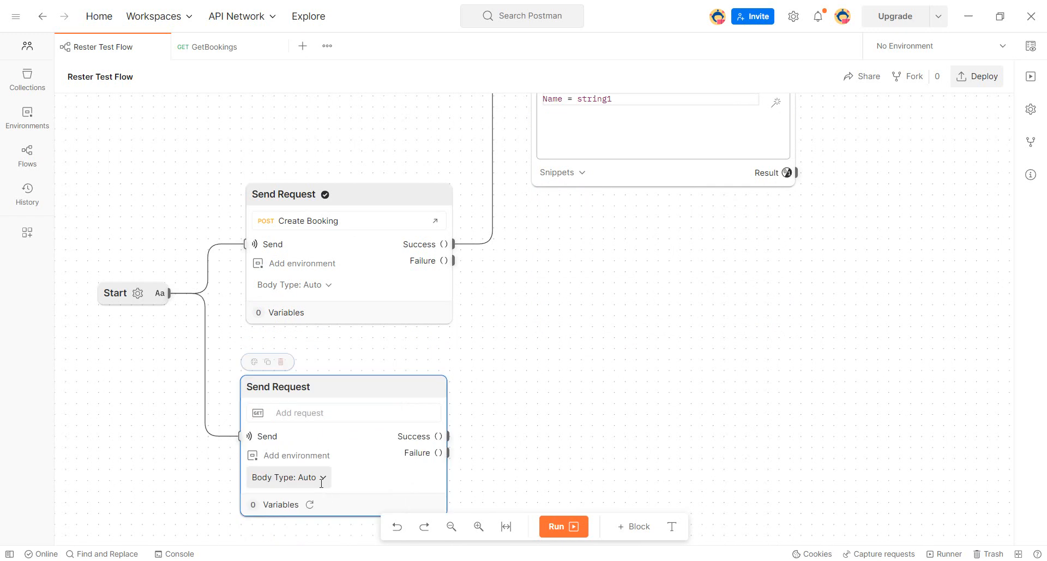
left_click(321, 412)
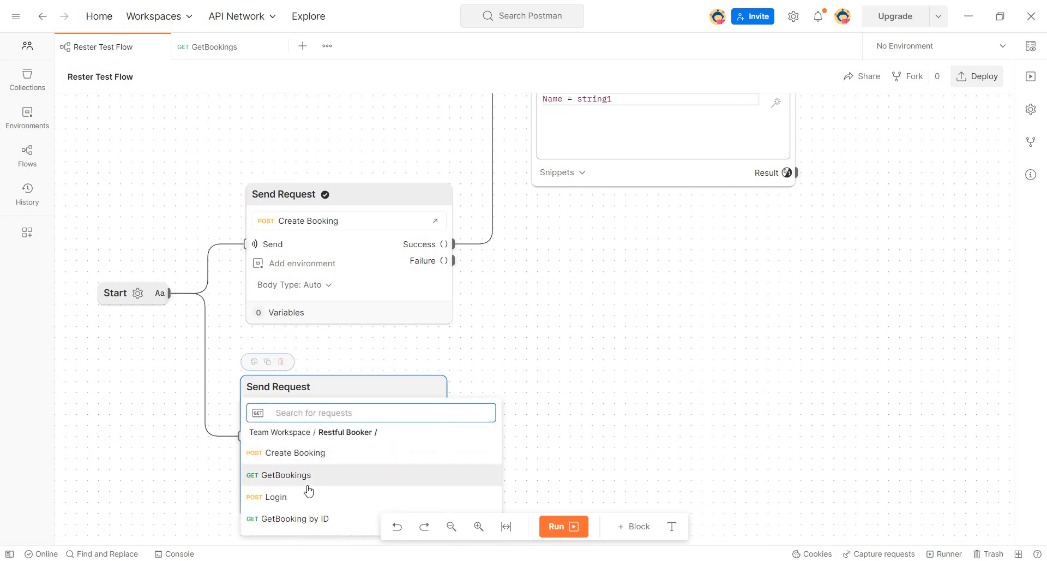
left_click(307, 519)
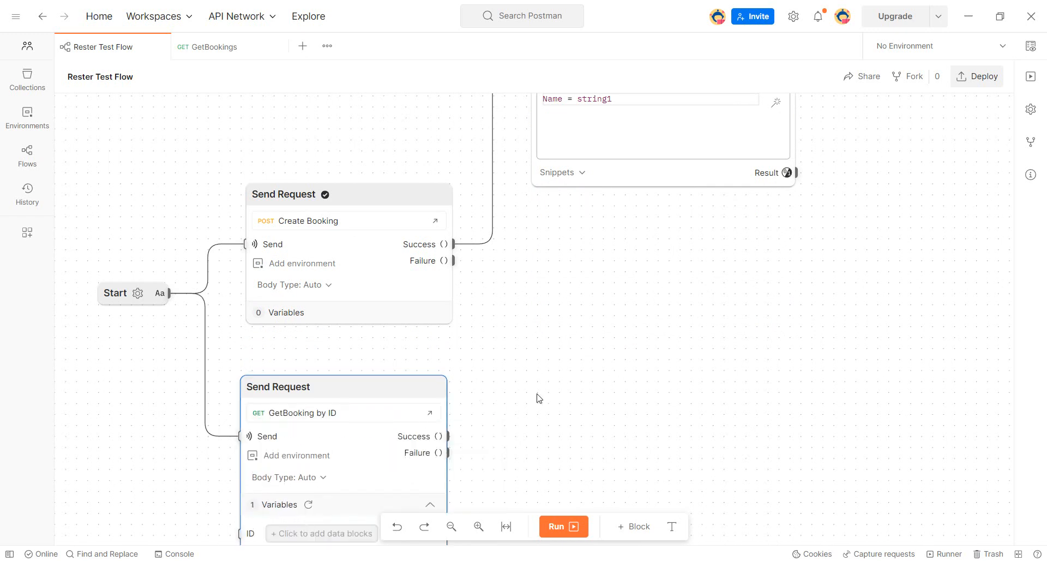
Step: Inspect the ID variable in the GetBooking by ID request's URL in the Restful Booker collection, and return to the flow
scroll(538, 398, "down", 1)
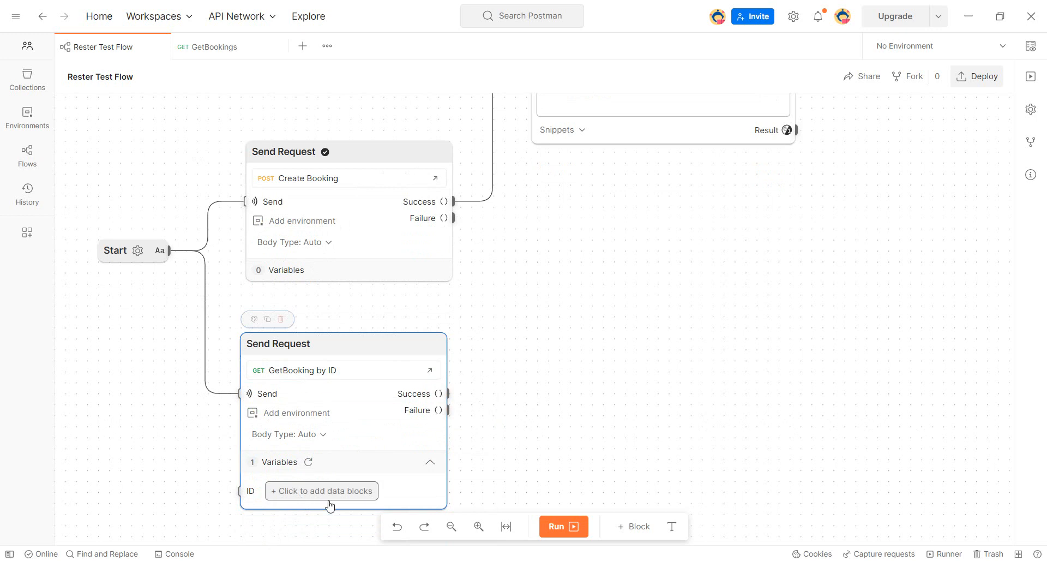
left_click(27, 82)
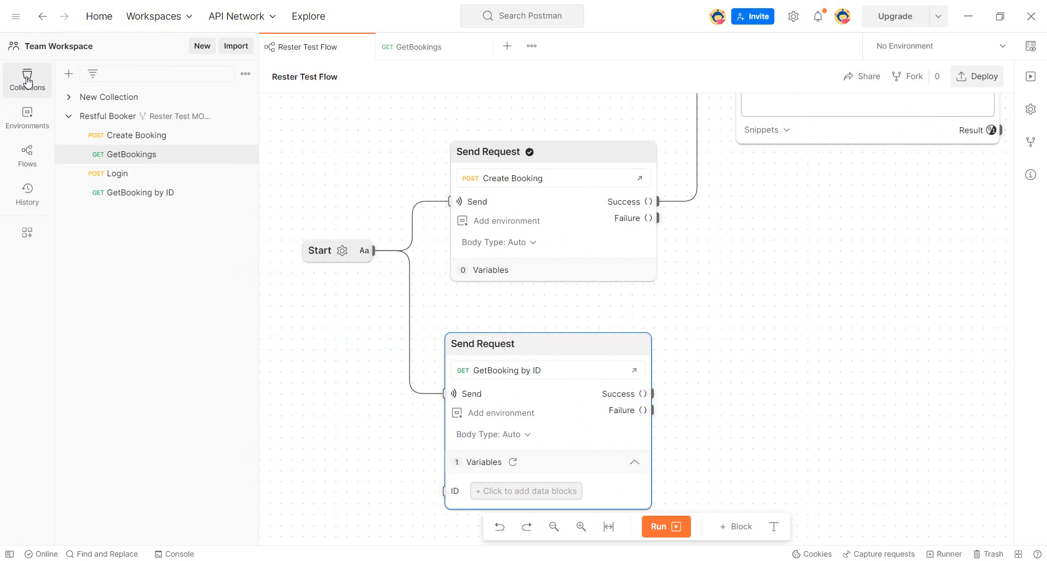
left_click(138, 200)
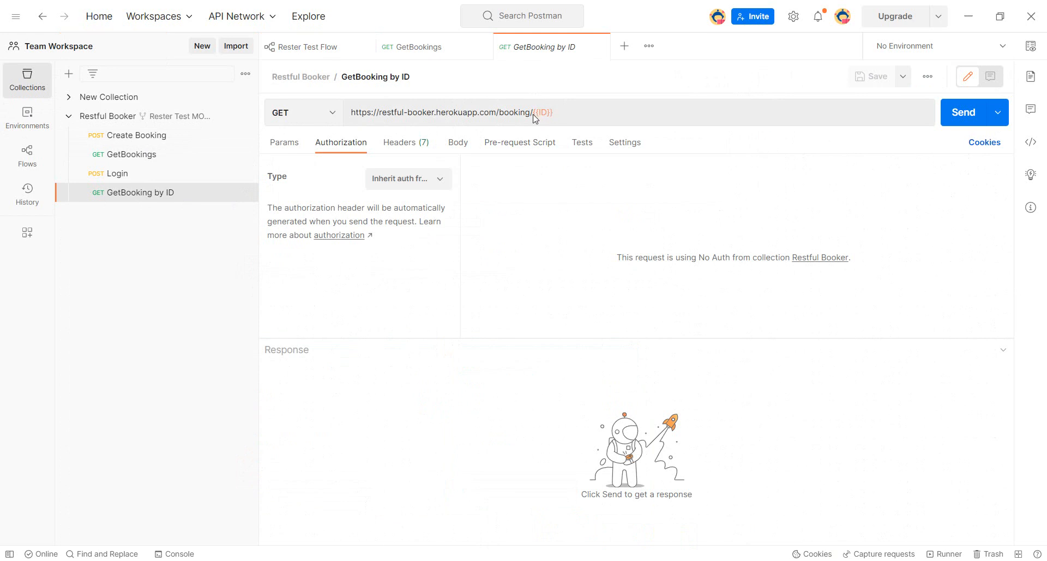
mouse_move(536, 116)
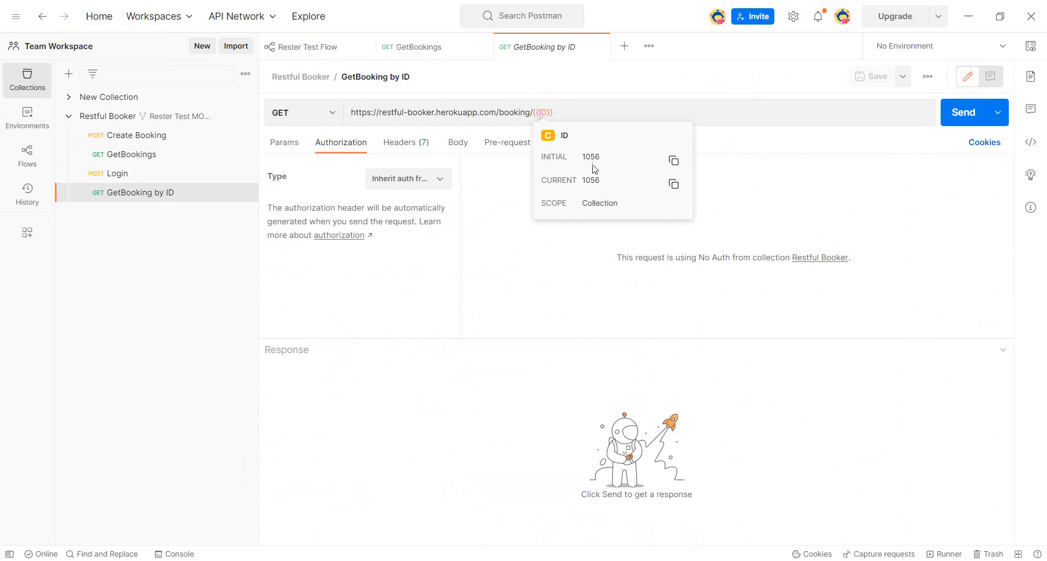
left_click(309, 48)
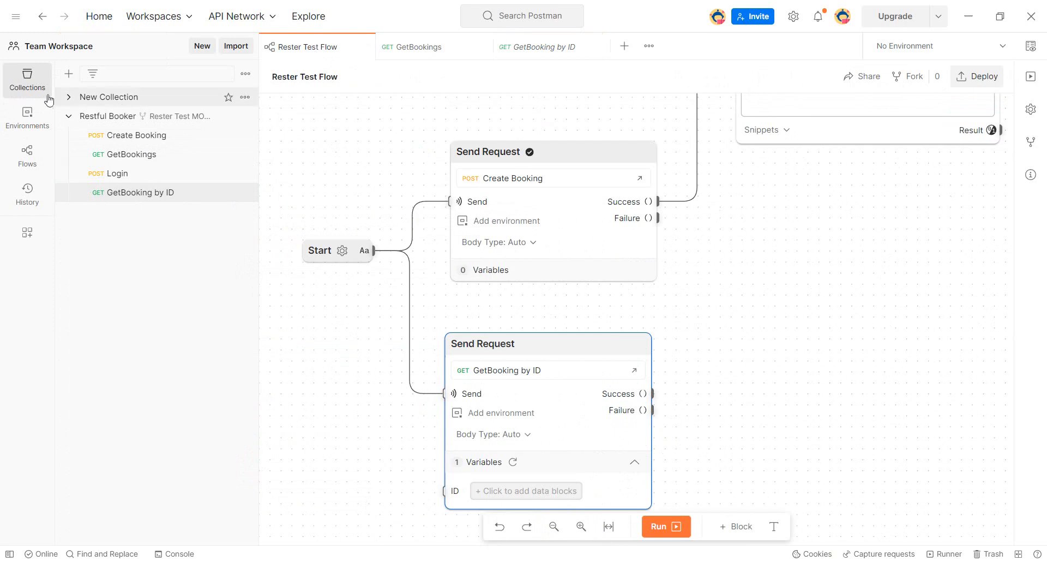
left_click(21, 85)
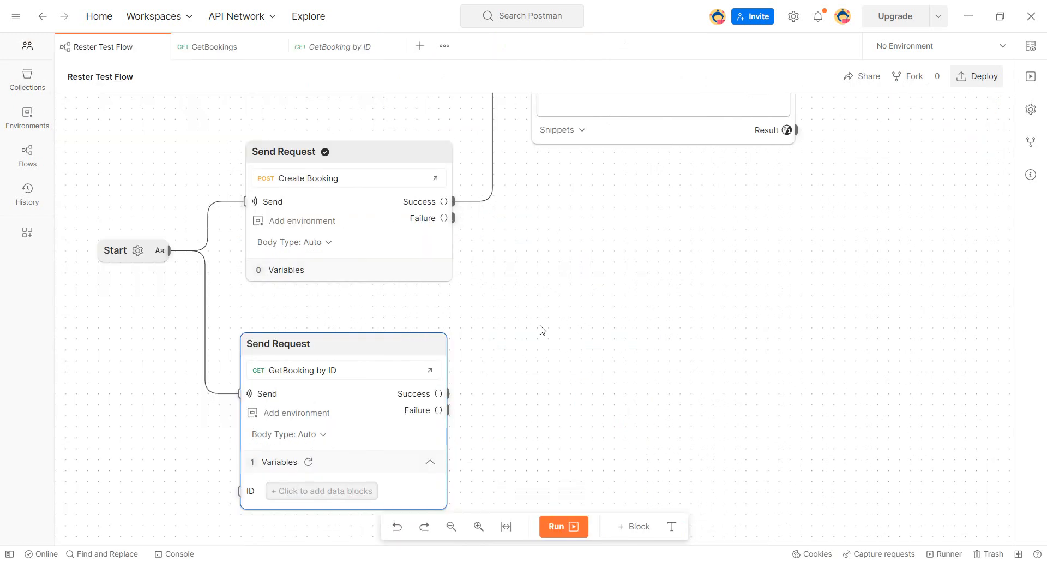
Step: Reposition the Evaluate block beside the requests and move the Create Booking and GetBooking by ID blocks up, one above the other
scroll(542, 329, "up", 1)
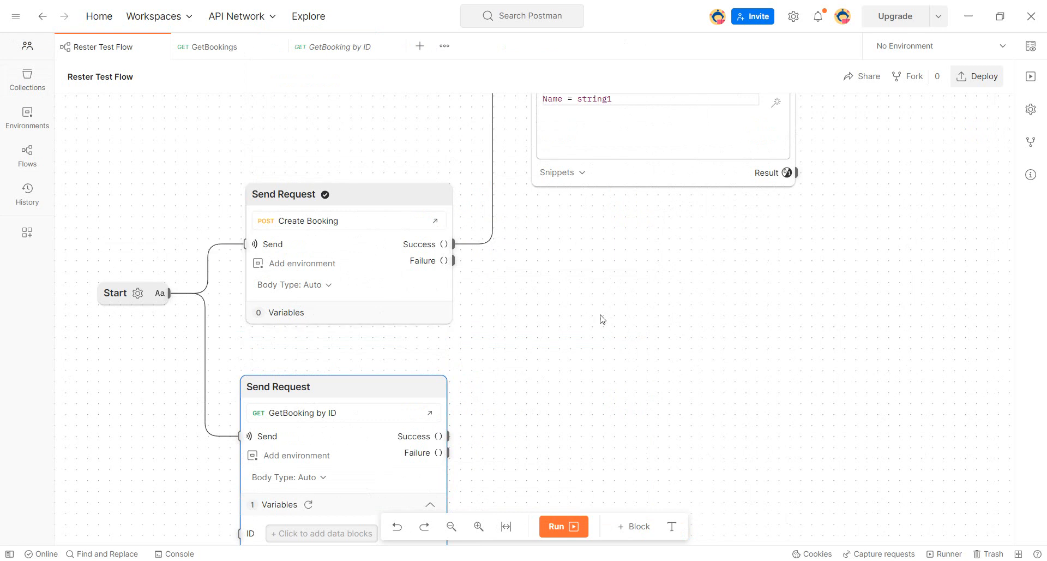
scroll(602, 319, "down", 1)
scroll(461, 341, "up", 3)
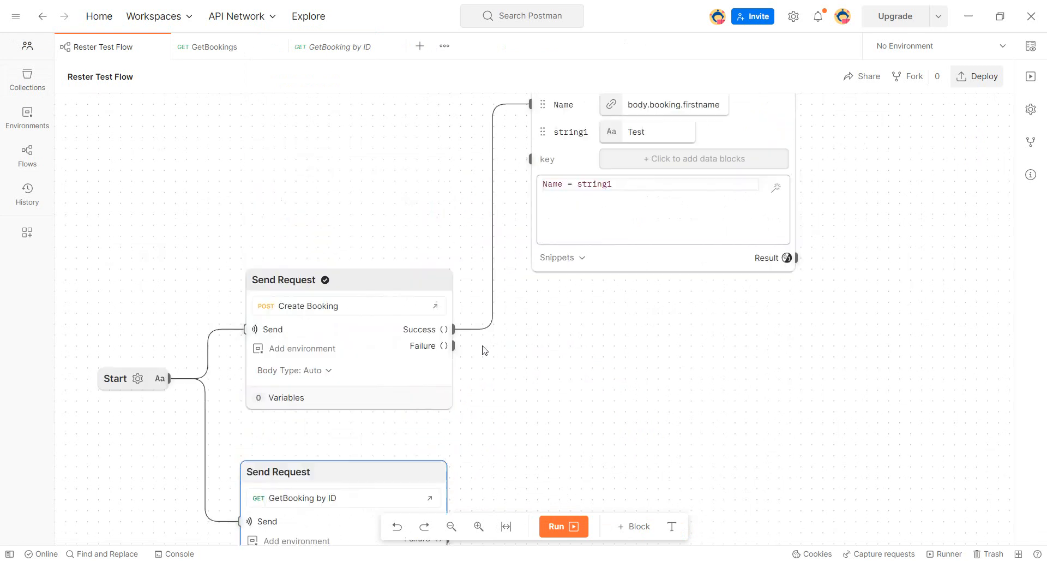
scroll(748, 151, "up", 2)
left_click_drag(755, 166, 746, 253)
scroll(949, 217, "down", 4)
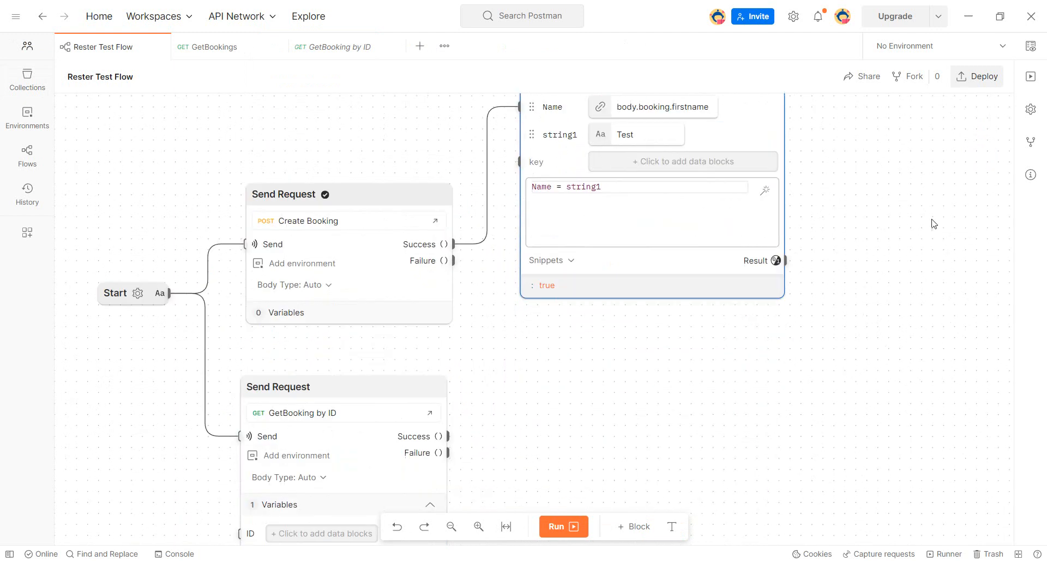
scroll(934, 223, "up", 1)
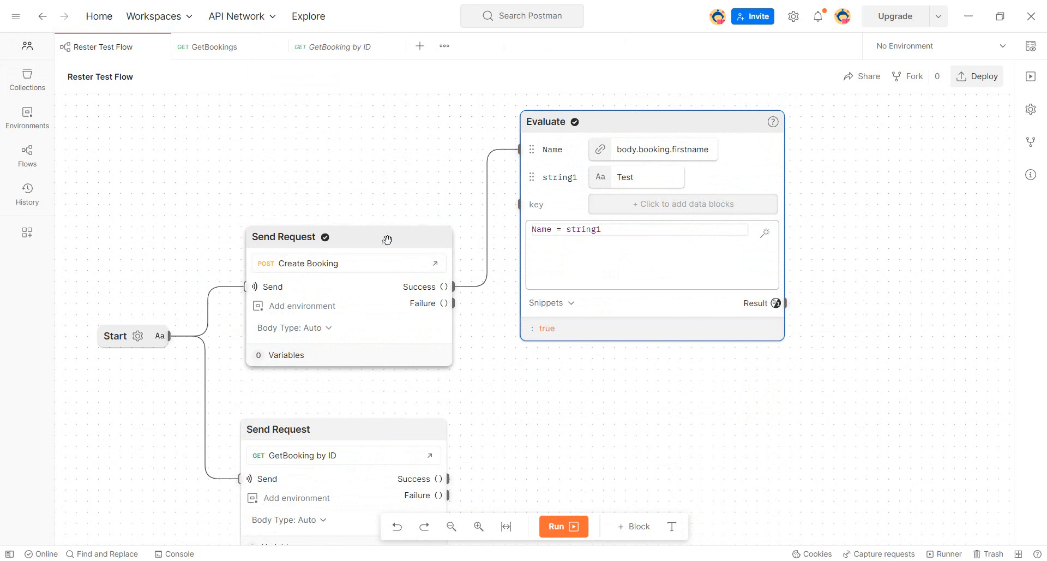
left_click_drag(387, 239, 385, 185)
scroll(545, 439, "down", 2)
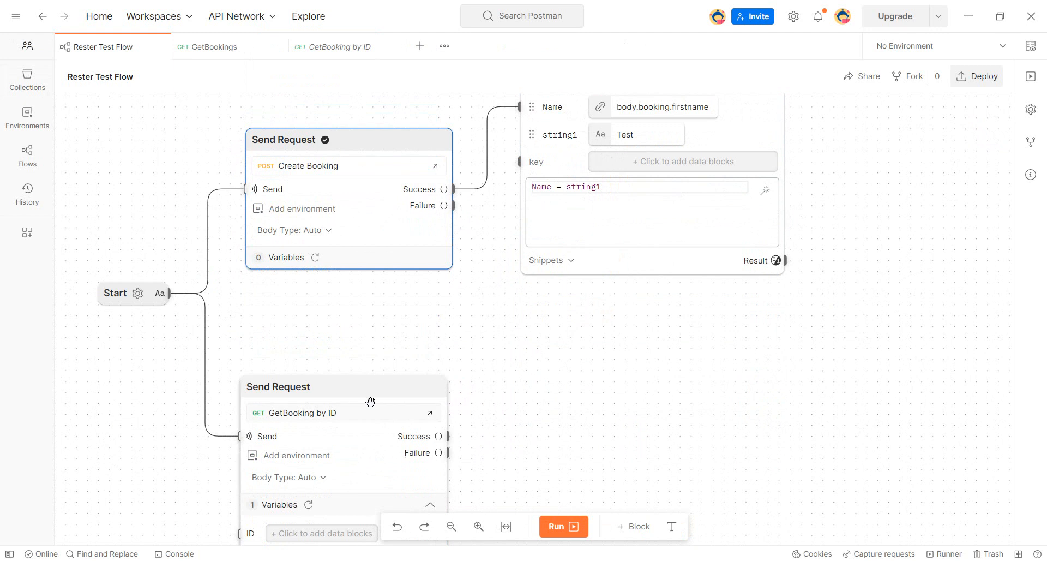
left_click_drag(346, 384, 346, 316)
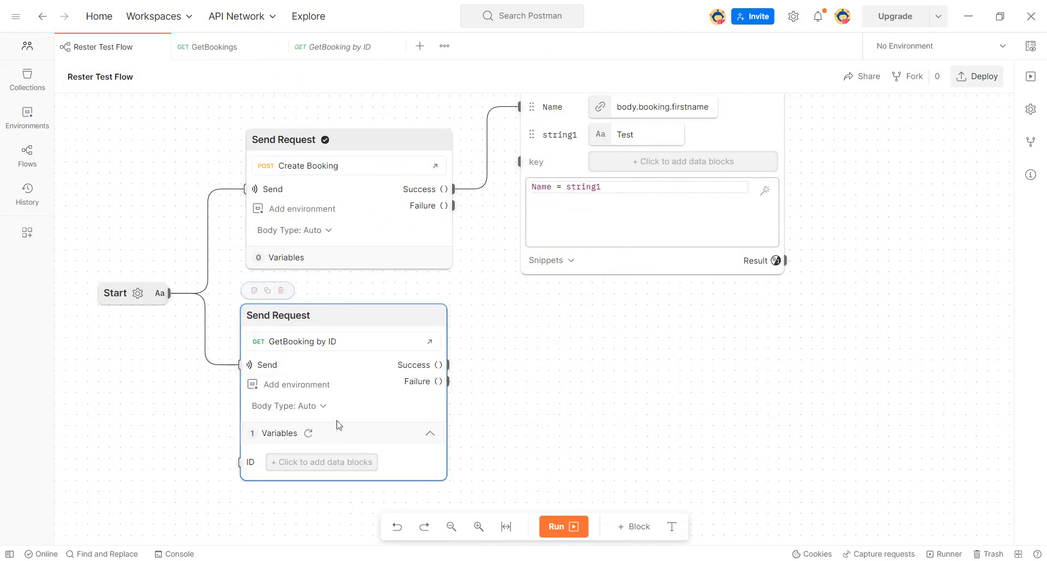
Step: Add a String data block with the value 124124124 to the GetBooking by ID block's ID variable and run the flow
scroll(467, 374, "up", 4)
scroll(559, 378, "down", 2)
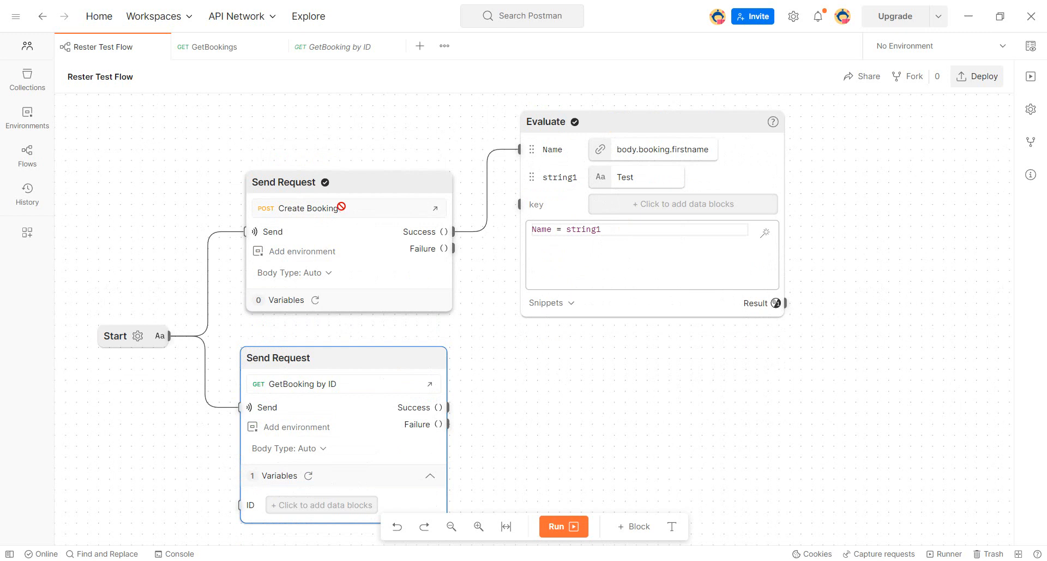
scroll(427, 332, "down", 2)
scroll(327, 305, "down", 2)
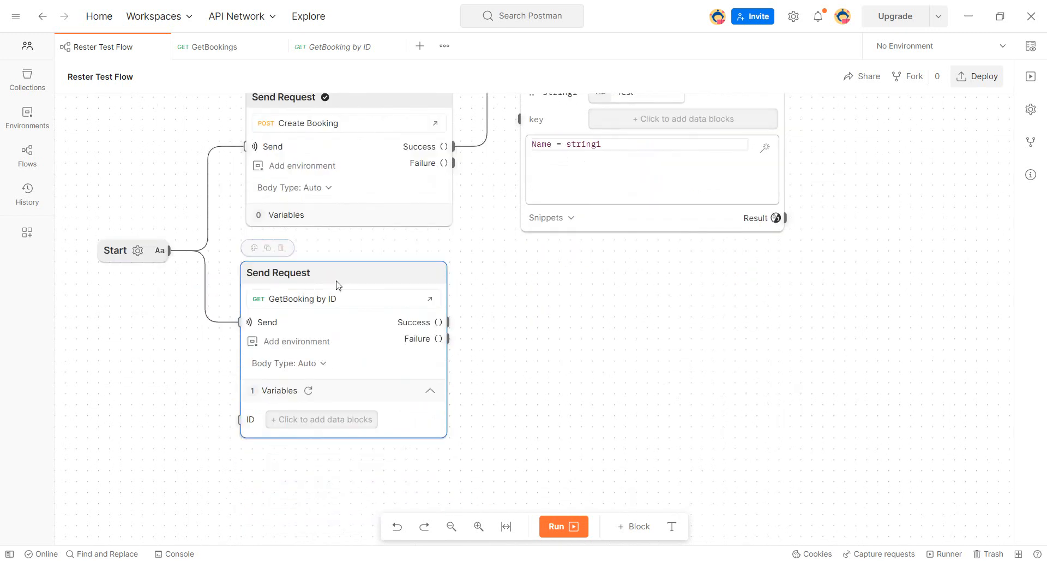
scroll(603, 349, "down", 1)
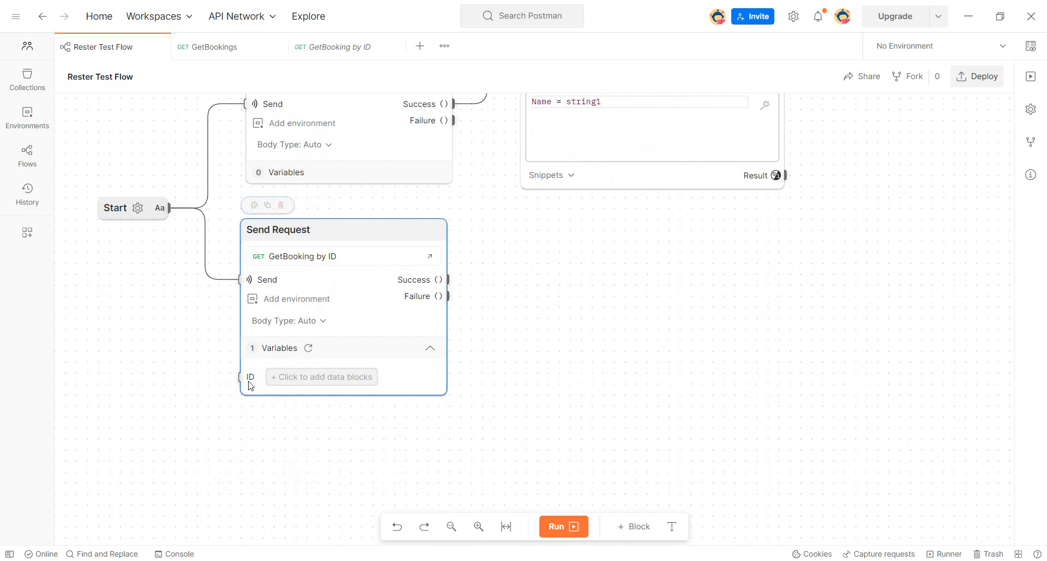
left_click(303, 382)
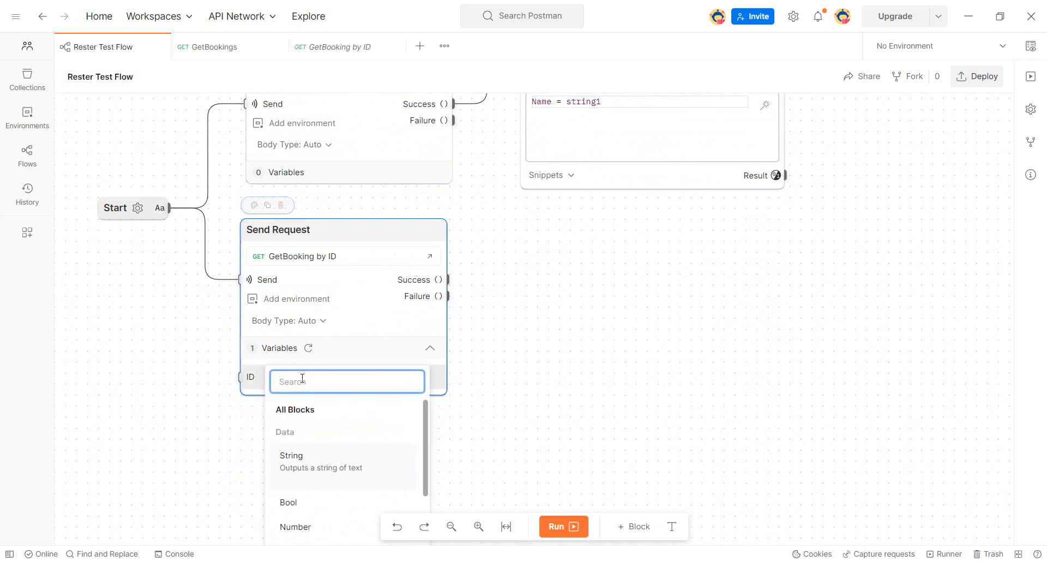
left_click(493, 393)
left_click(306, 382)
left_click(338, 467)
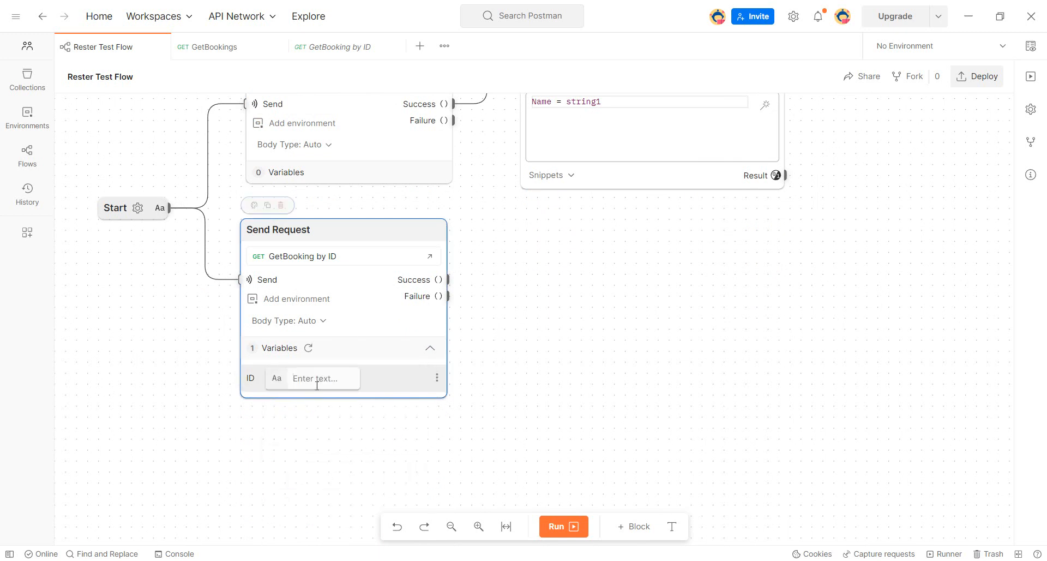
type("124124124")
left_click(586, 531)
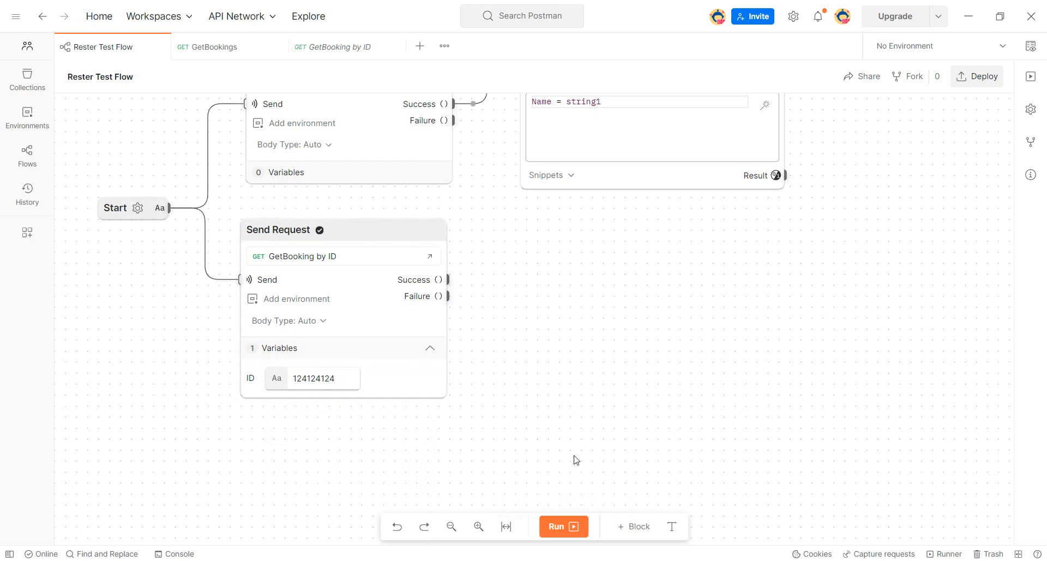
Step: Replace the String block on the GetBooking by ID block's ID variable with a Number data block
scroll(576, 460, "up", 2)
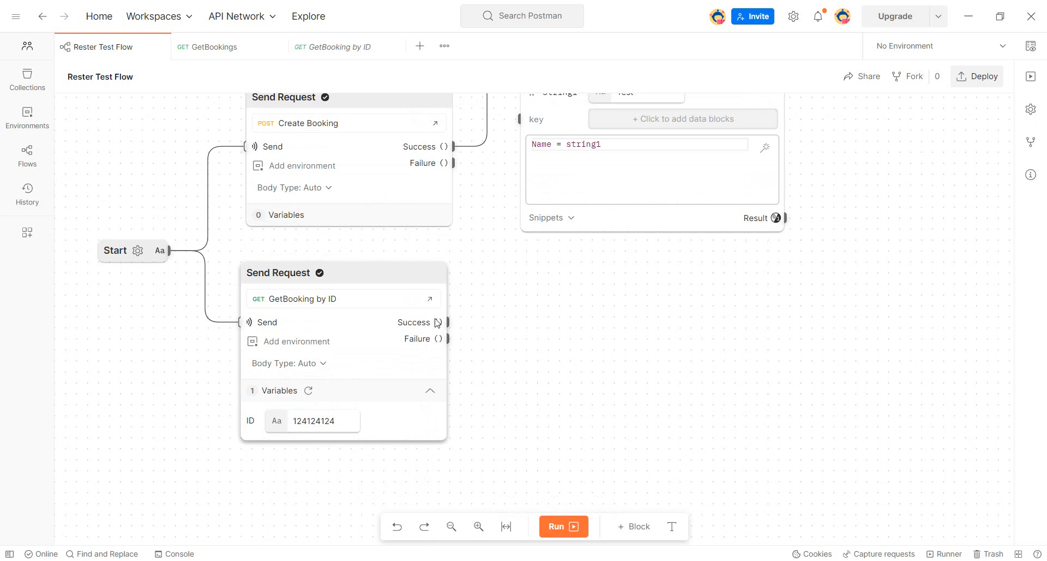
mouse_move(436, 339)
left_click(437, 420)
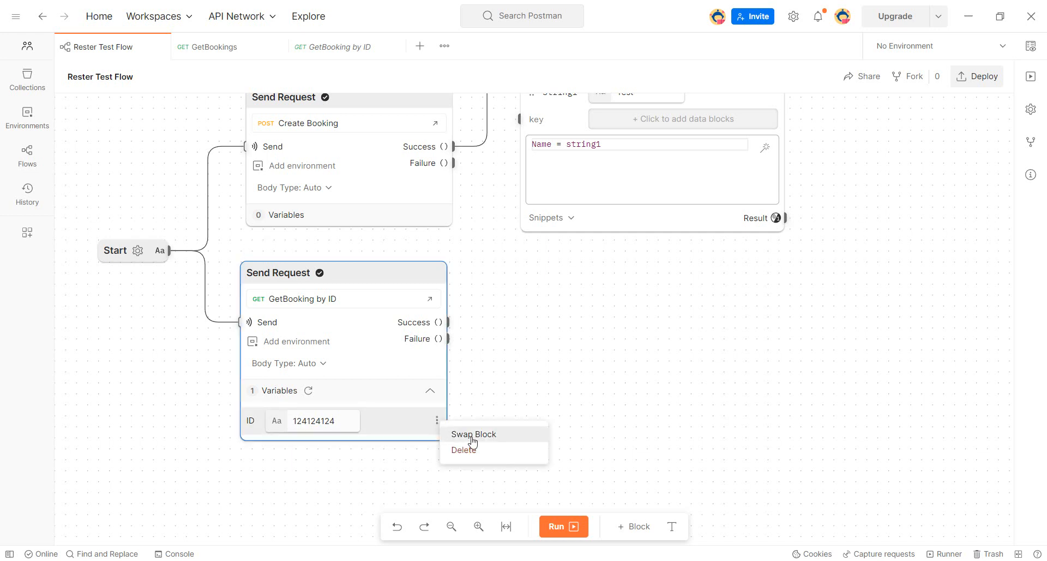
left_click(472, 455)
left_click(316, 427)
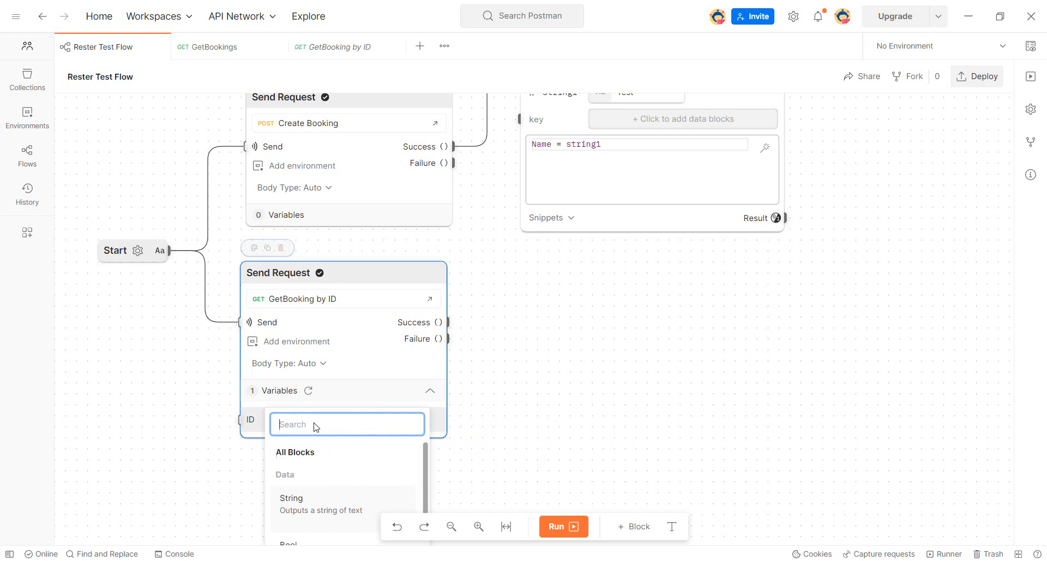
scroll(327, 474, "down", 3)
scroll(323, 448, "down", 1)
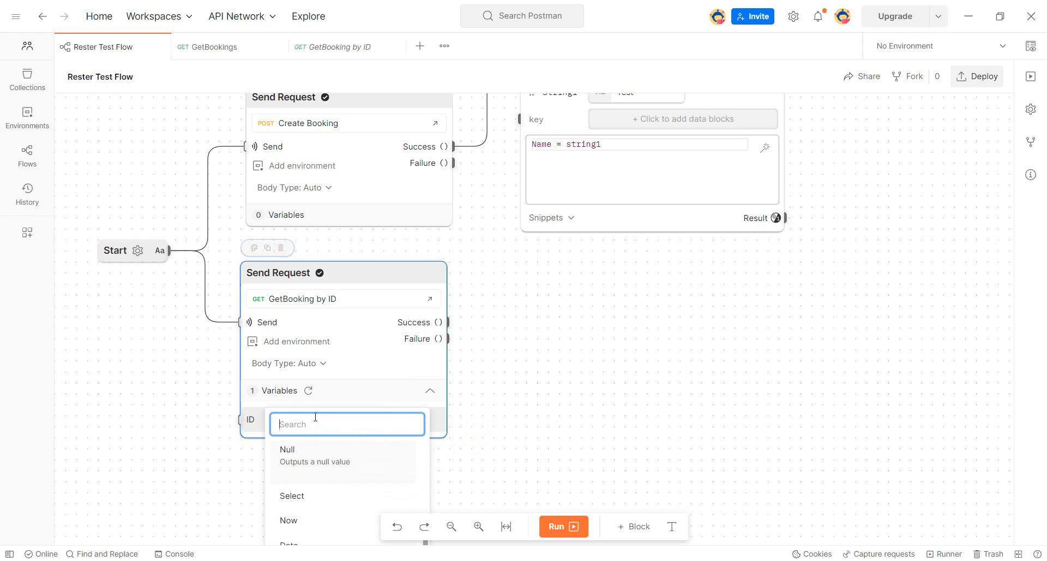
type("num")
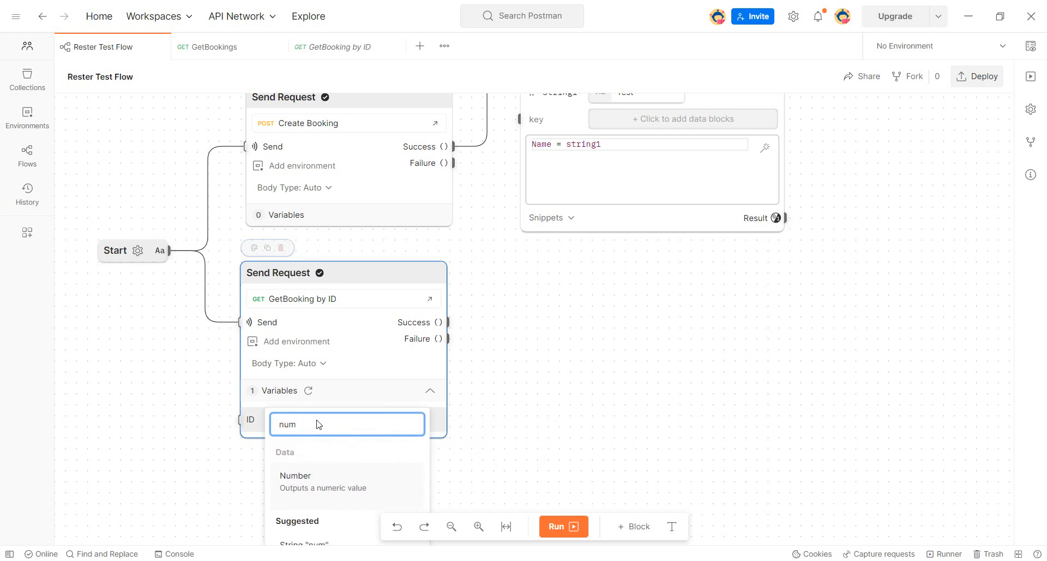
left_click(298, 476)
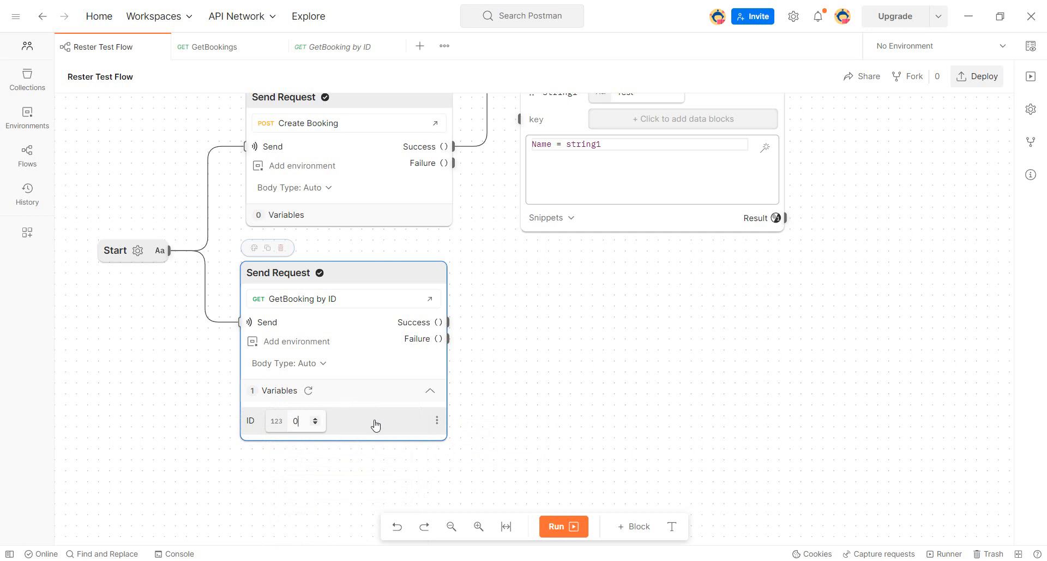
Step: Look up the ID variable's value in the GetBooking by ID request and set the flow's ID Number block to 1056
left_click(331, 47)
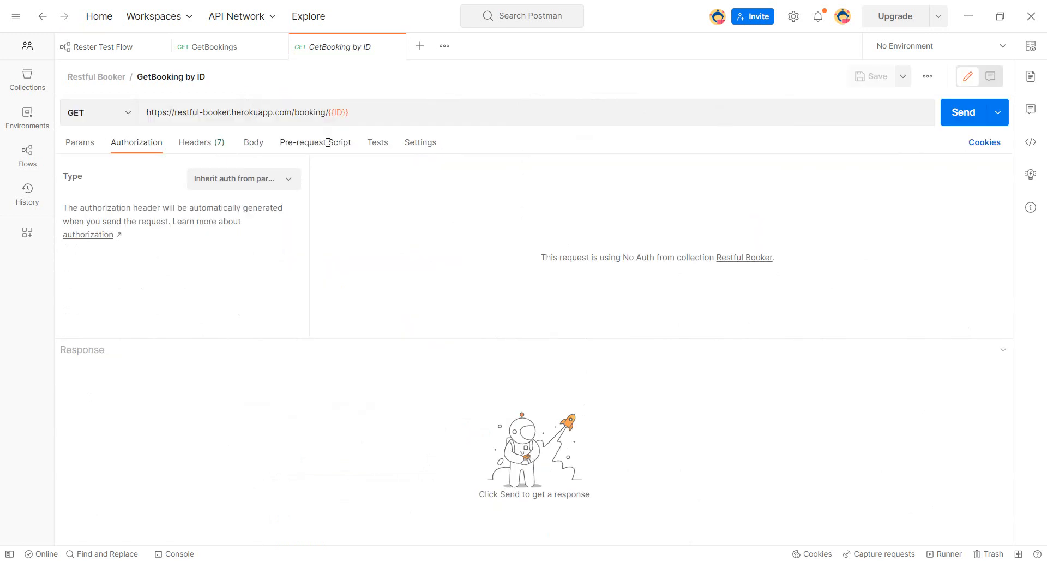
mouse_move(340, 114)
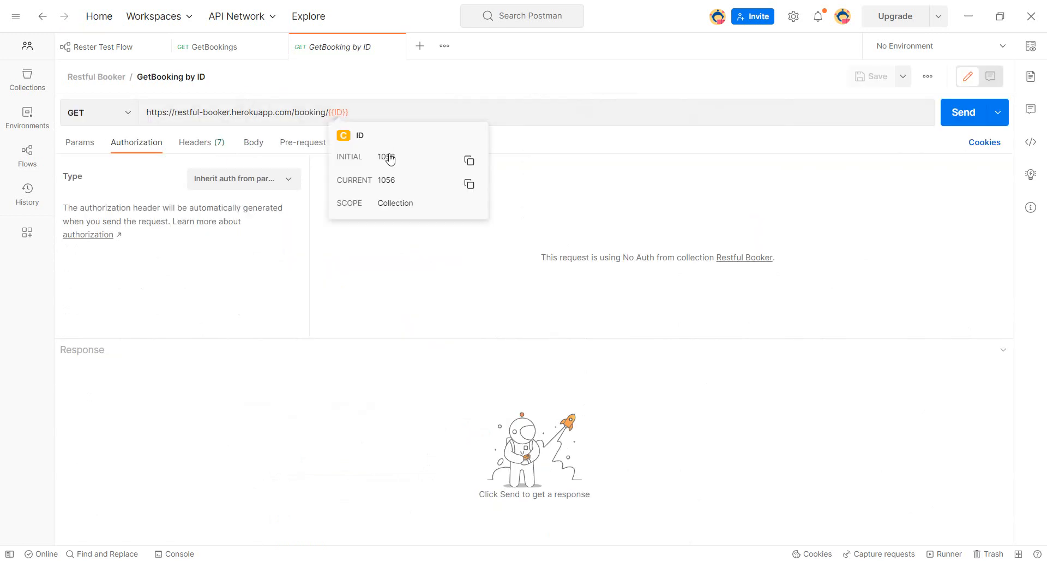
left_click(124, 47)
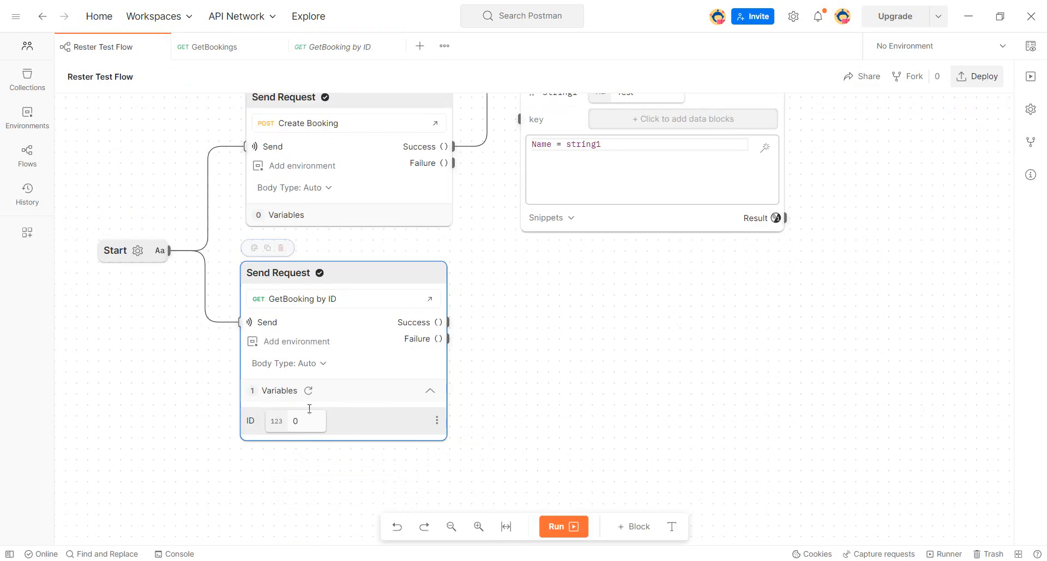
left_click(319, 424)
type("1056")
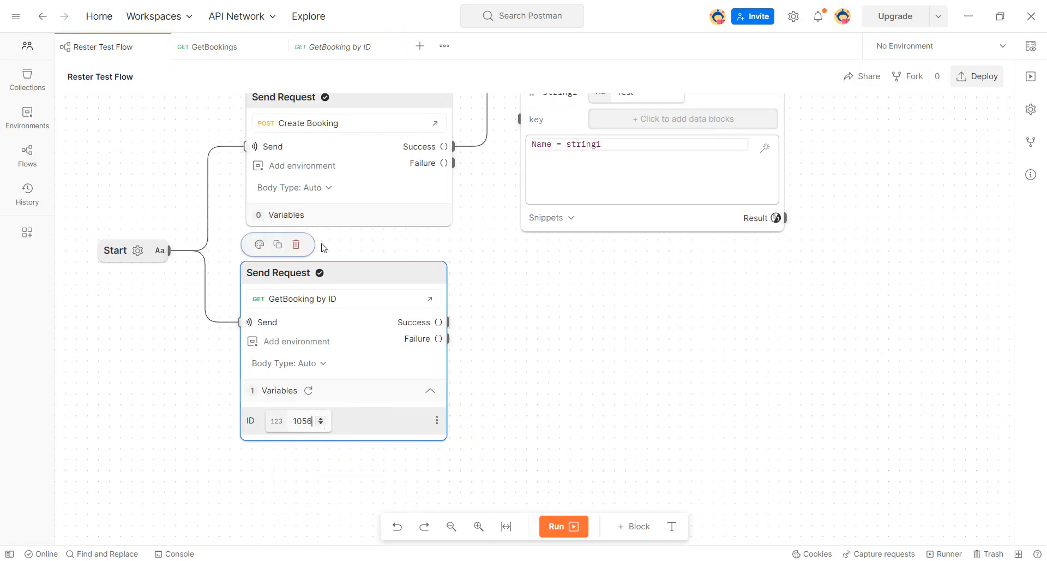
Step: Run the flow and inspect the outputs of the GetBooking by ID block
left_click(563, 527)
scroll(587, 435, "up", 2)
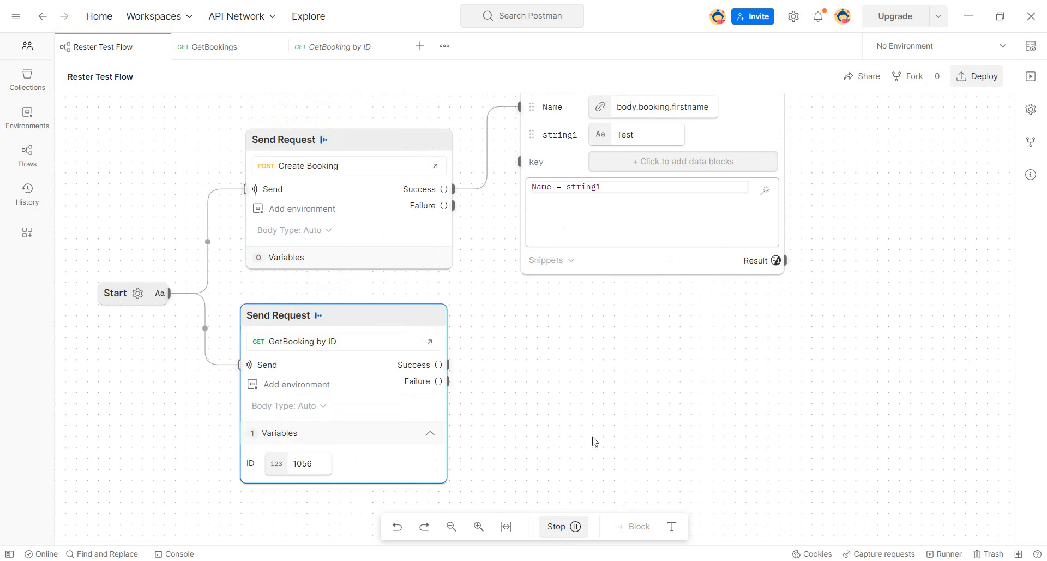
mouse_move(431, 369)
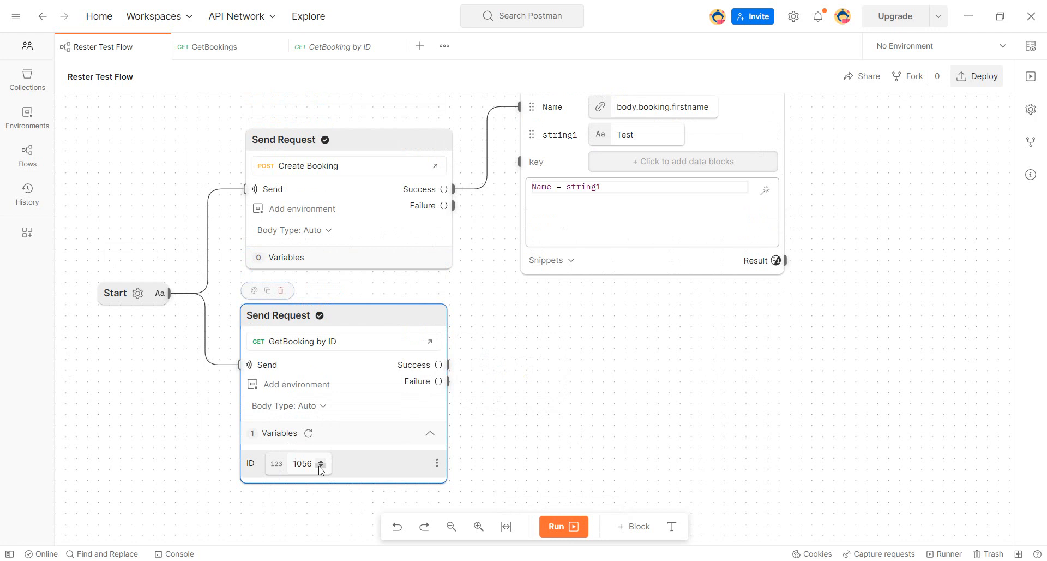
scroll(328, 447, "down", 2)
scroll(338, 431, "up", 2)
Step: Replace the Number block on the ID variable with a Get Variable block and check which variables it offers
left_click(436, 464)
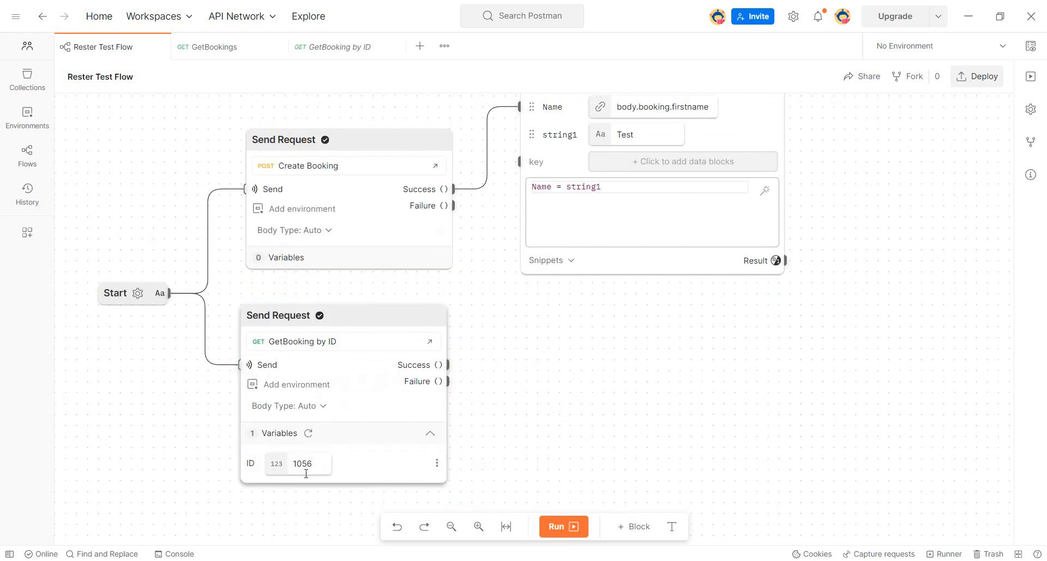
left_click(304, 463)
double_click(303, 463)
left_click(436, 463)
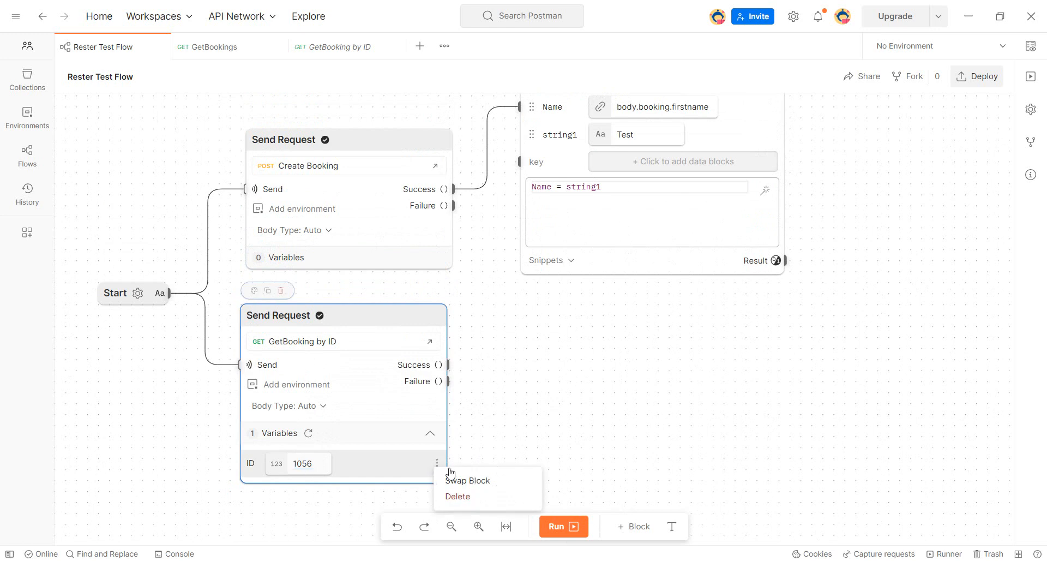
left_click(449, 495)
left_click(325, 461)
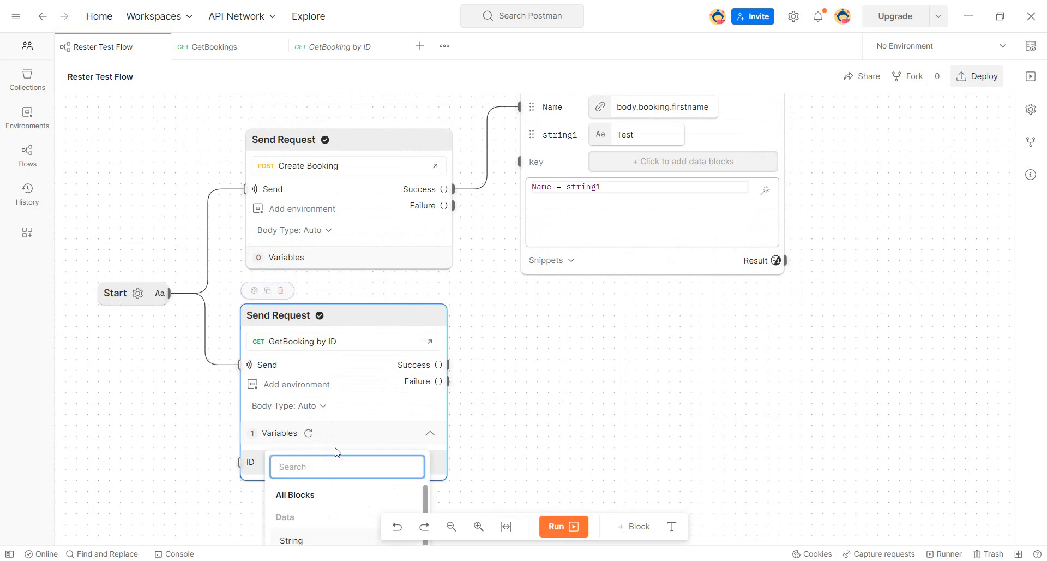
type("var")
left_click(323, 485)
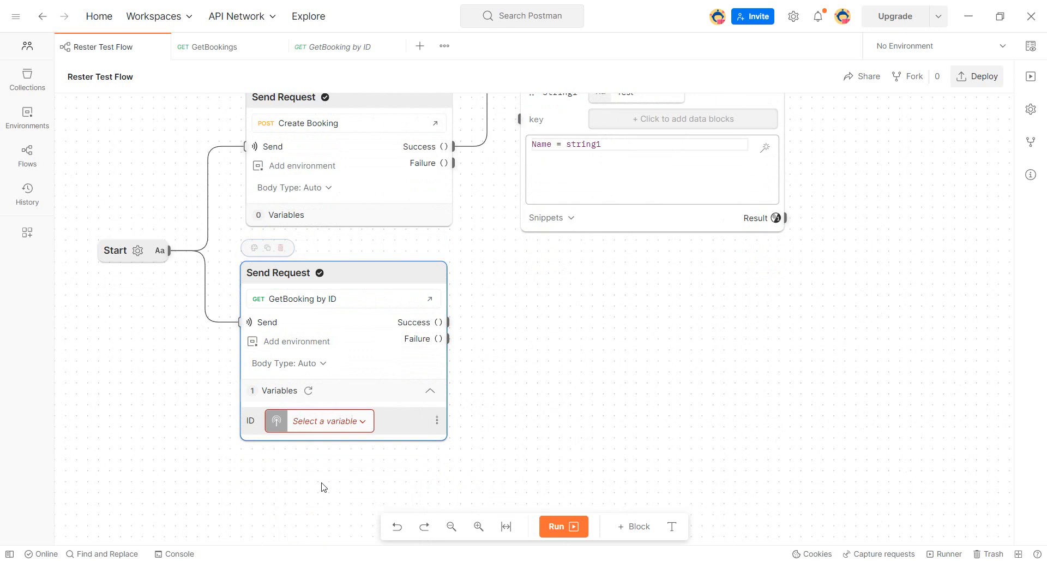
left_click(352, 426)
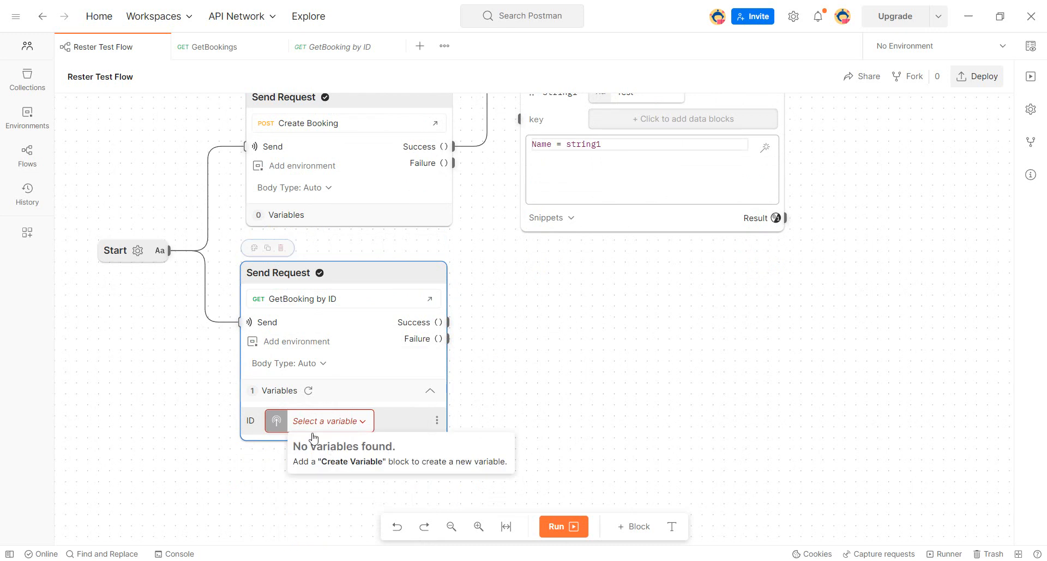
left_click(514, 386)
Step: Add a Create Variable block to the canvas beside the GetBooking by ID block, below the Evaluate block
scroll(513, 387, "up", 3)
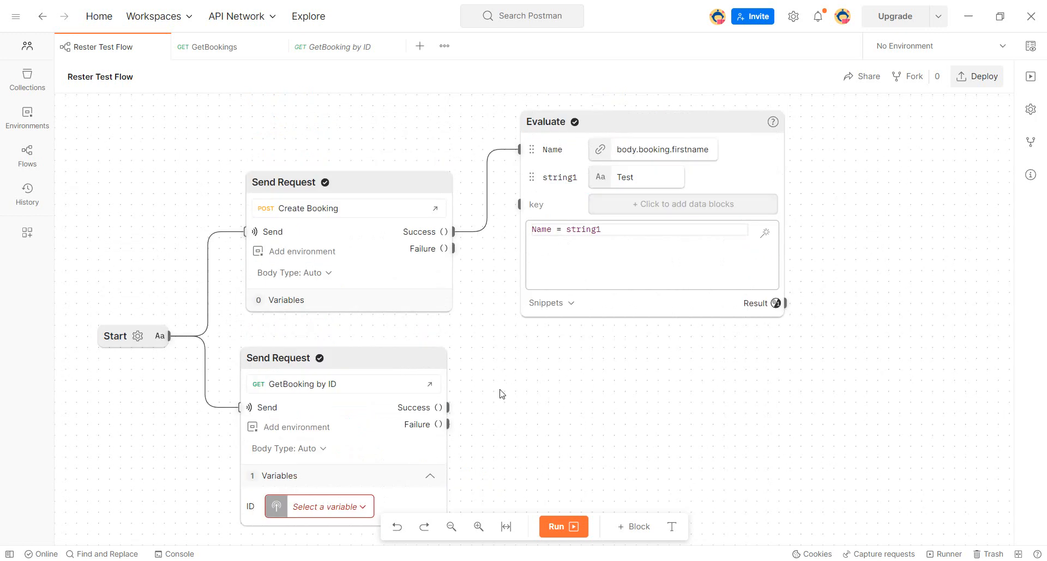
scroll(502, 393, "down", 2)
left_click(634, 526)
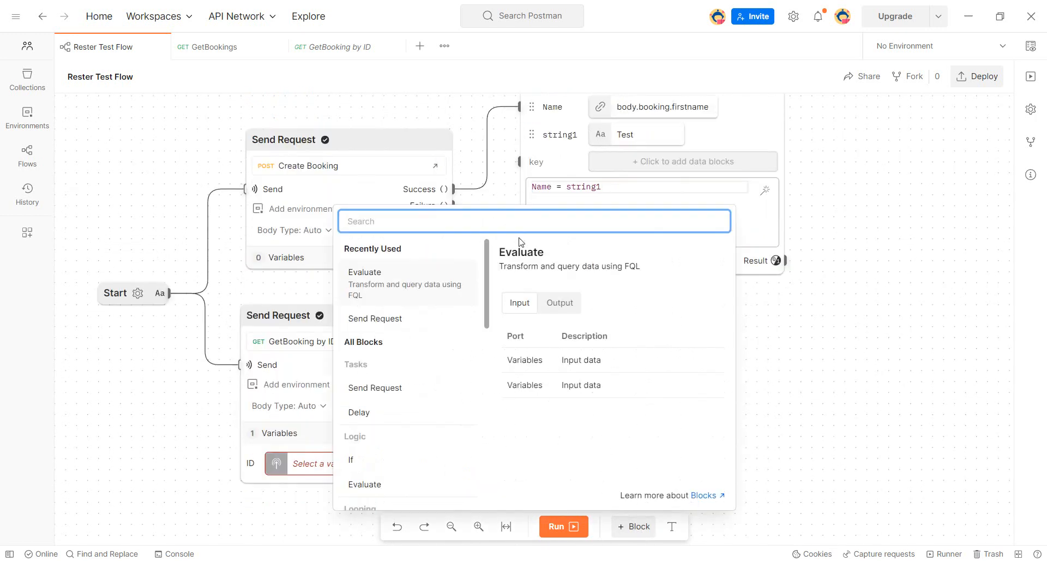
type("vat")
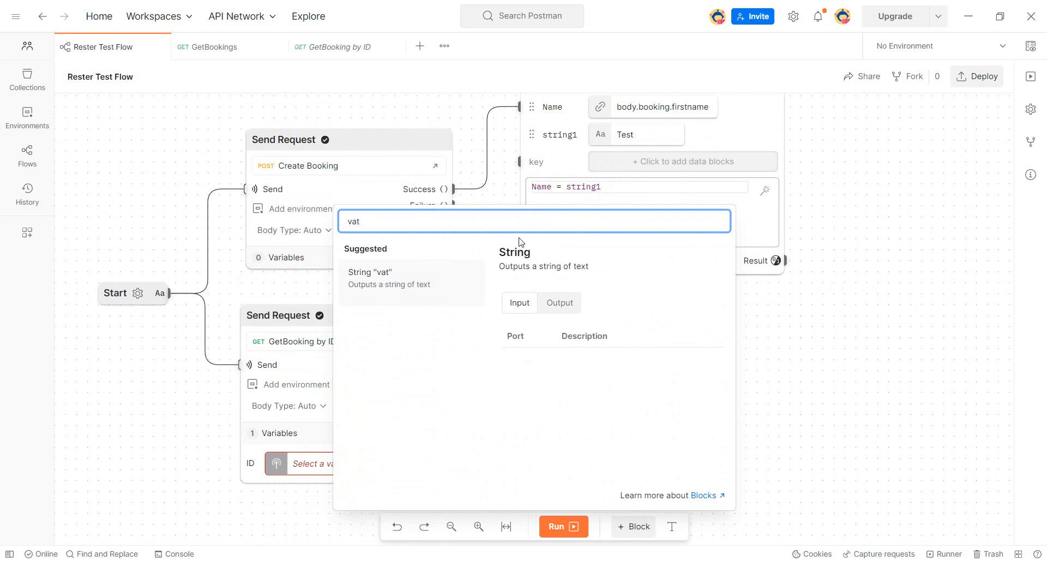
key("ctrl+a")
key("BackSpace")
scroll(435, 376, "down", 3)
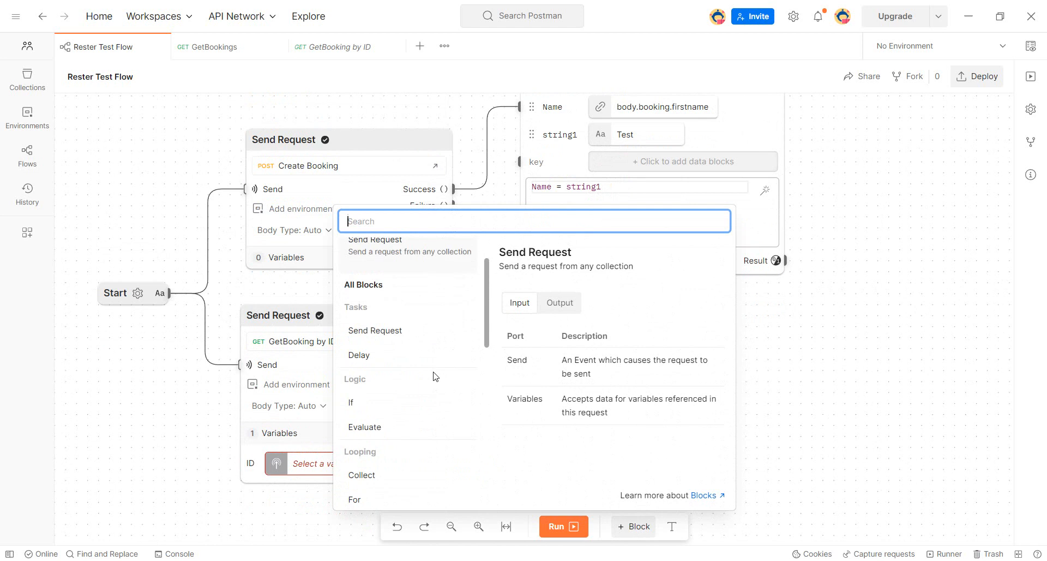
scroll(435, 376, "down", 5)
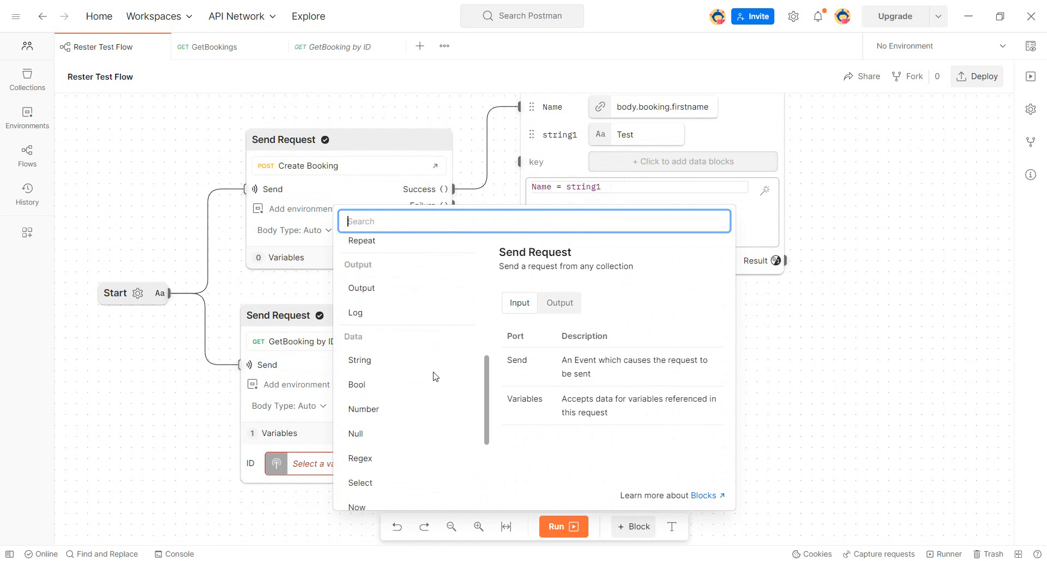
scroll(434, 375, "down", 3)
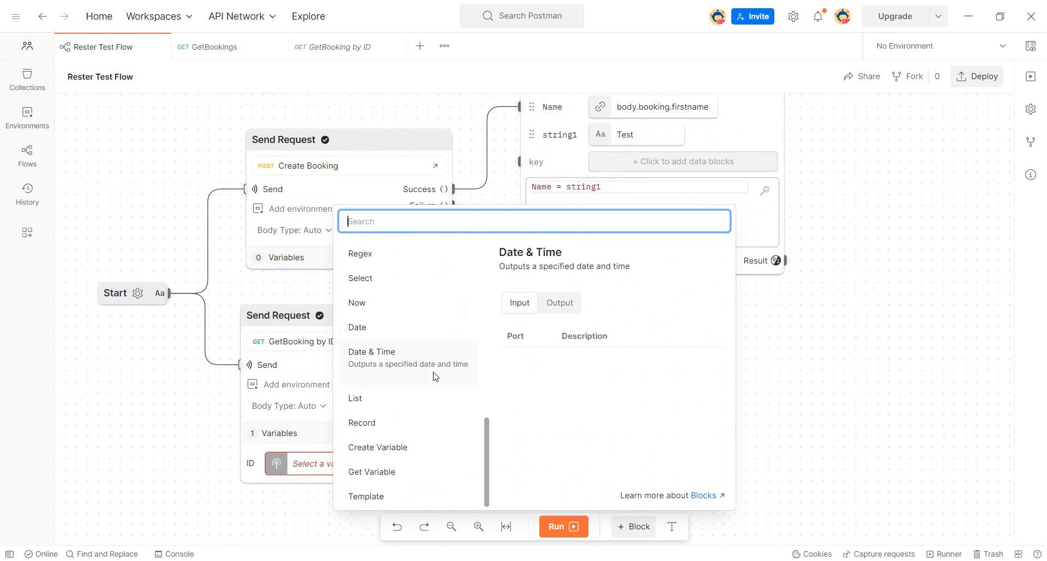
left_click(405, 431)
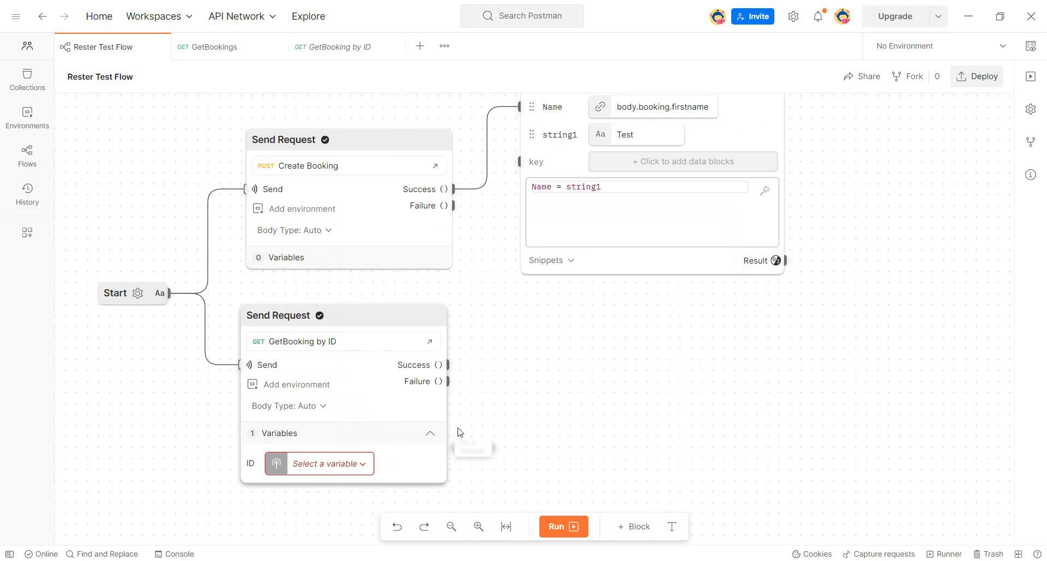
left_click(551, 345)
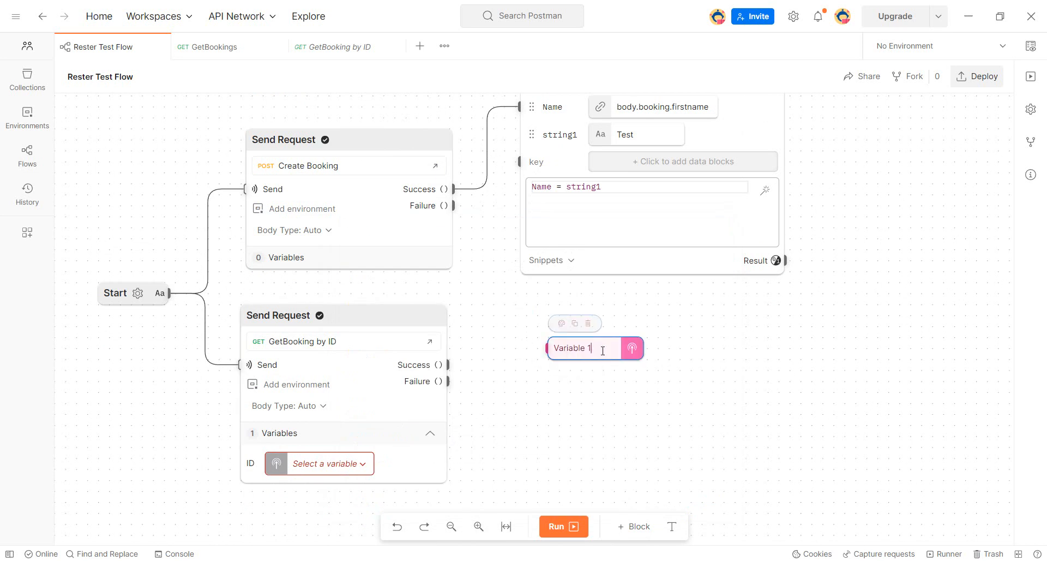
Step: Assign Variable 1 to the ID variable of the GetBooking by ID block
left_click(325, 463)
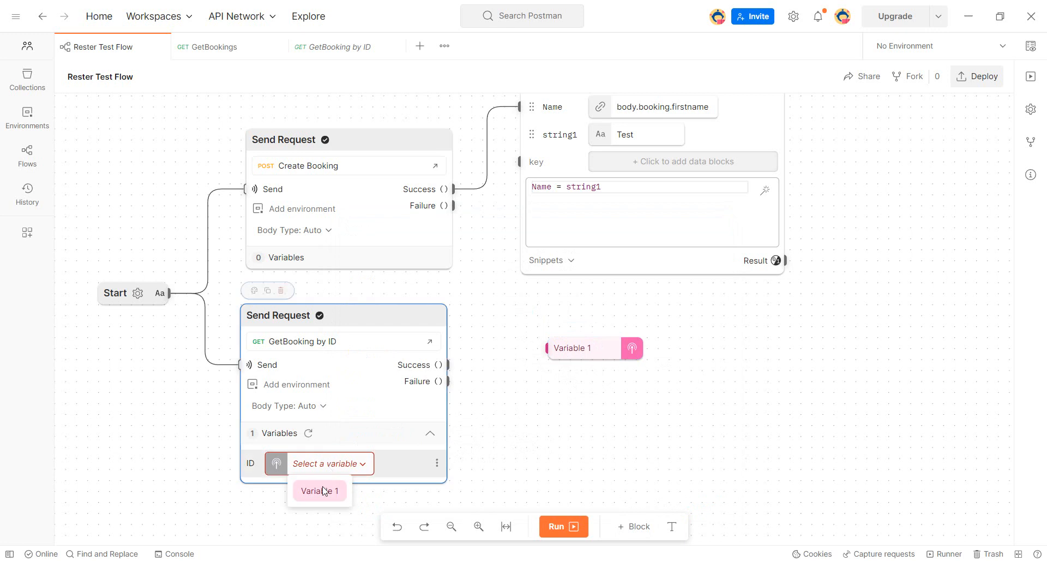
left_click(323, 490)
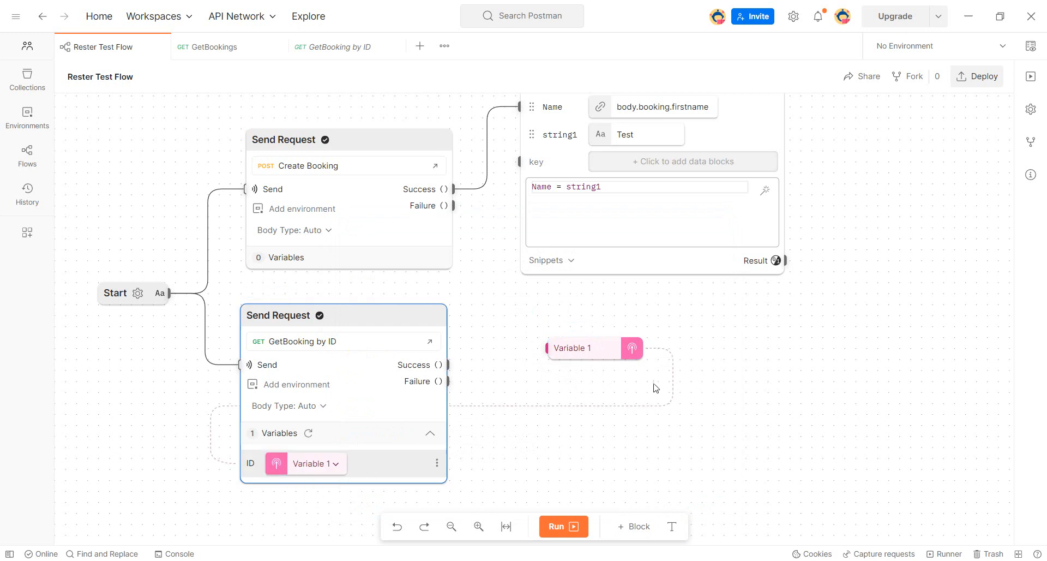
scroll(694, 363, "up", 1)
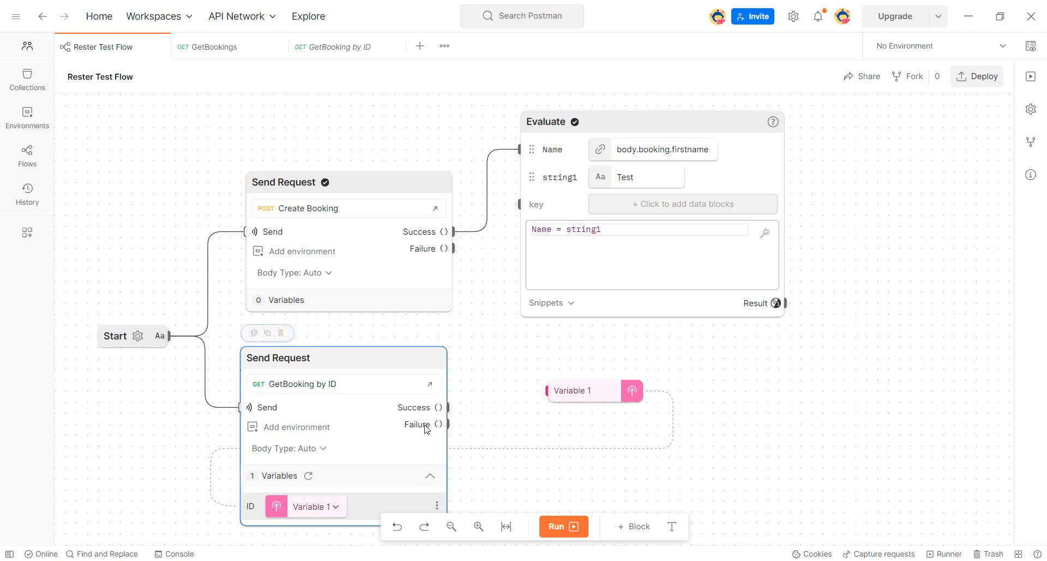
scroll(489, 412, "down", 1)
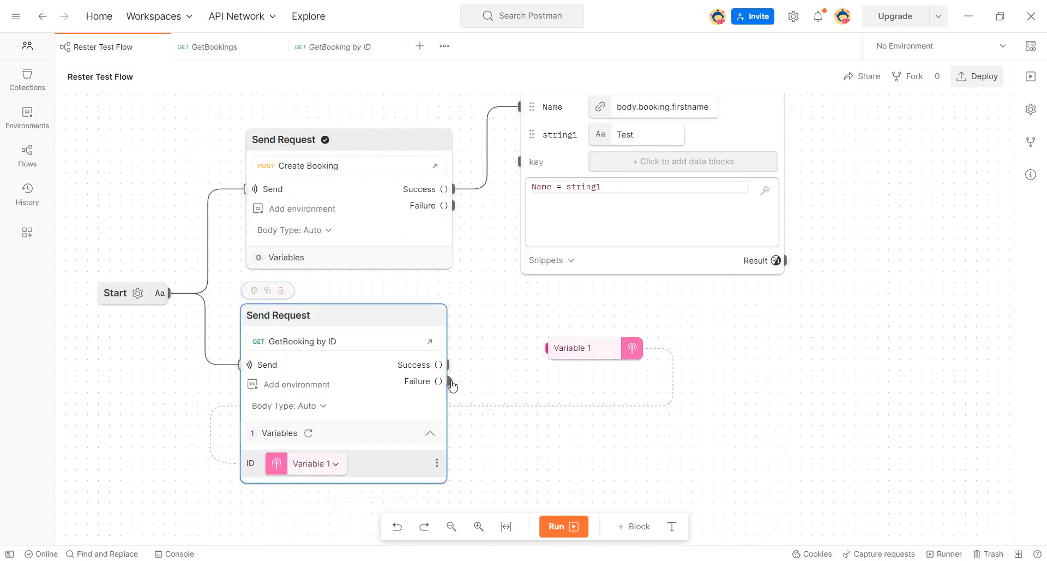
Step: Try to connect the Variable 1 block's input to the ID variable of the GetBooking by ID block
left_click(500, 321)
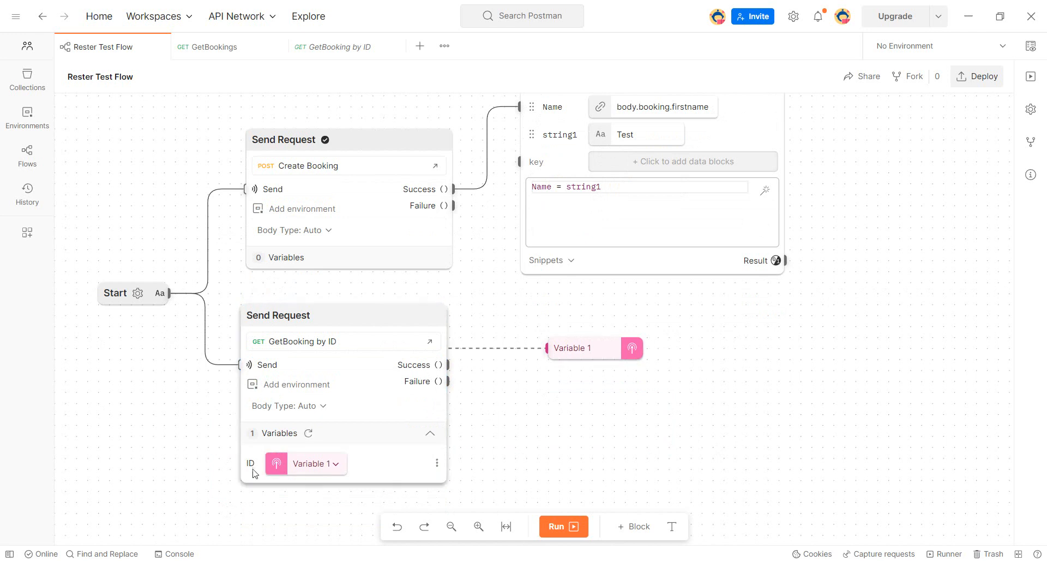
left_click(361, 466)
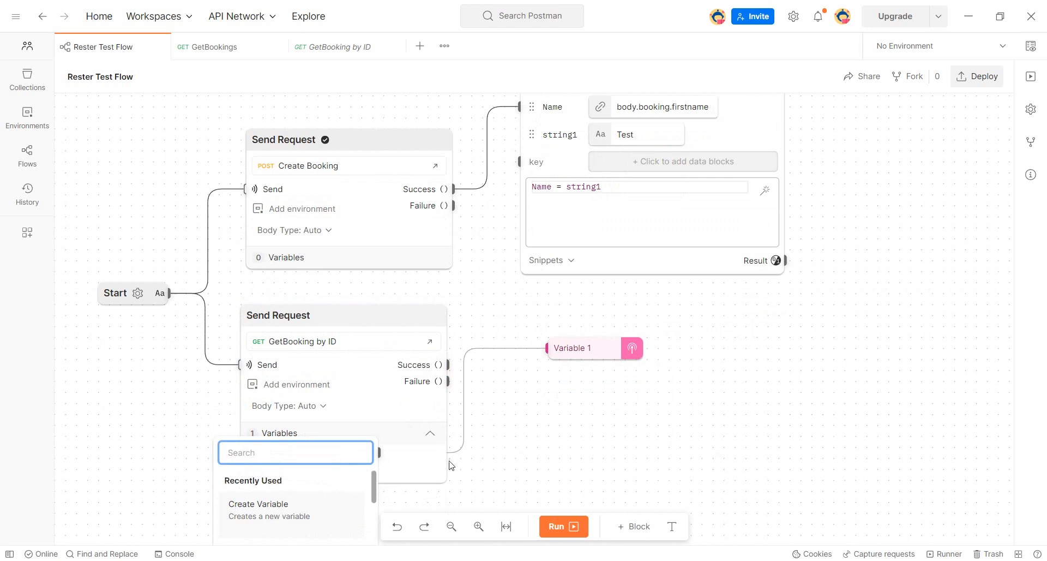
left_click(537, 441)
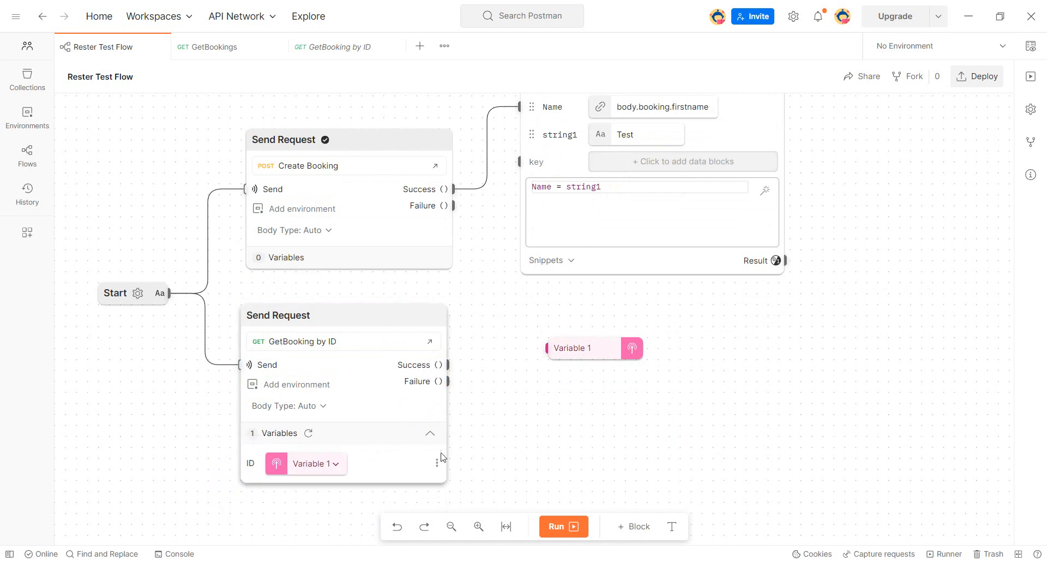
Step: Run the flow with Variable 1 assigned to the GetBooking by ID block
left_click(561, 527)
scroll(565, 436, "up", 1)
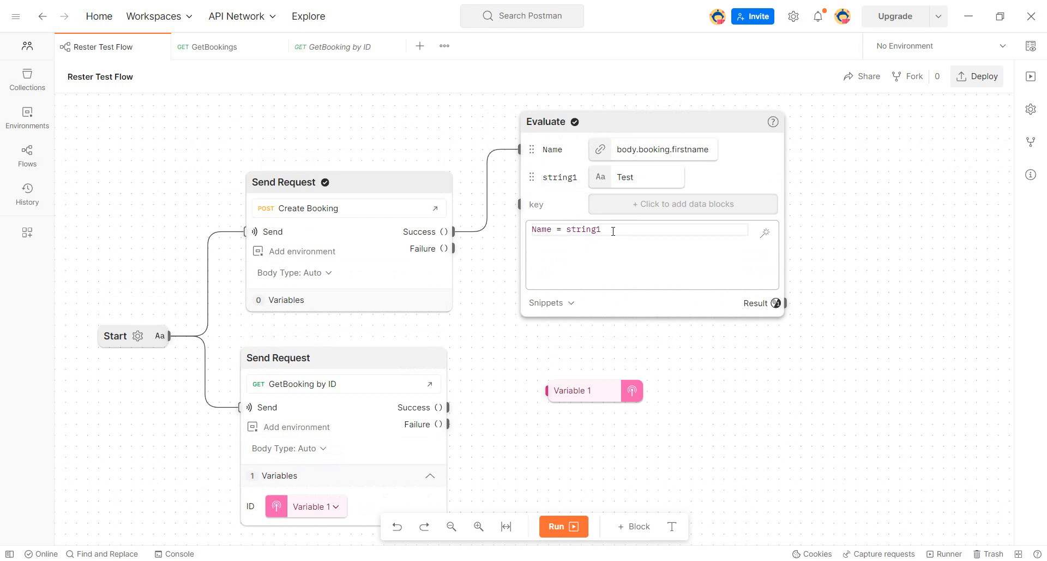
Step: Insert the "Assign value to variable" snippet into the Evaluate block's expression
left_click(563, 310)
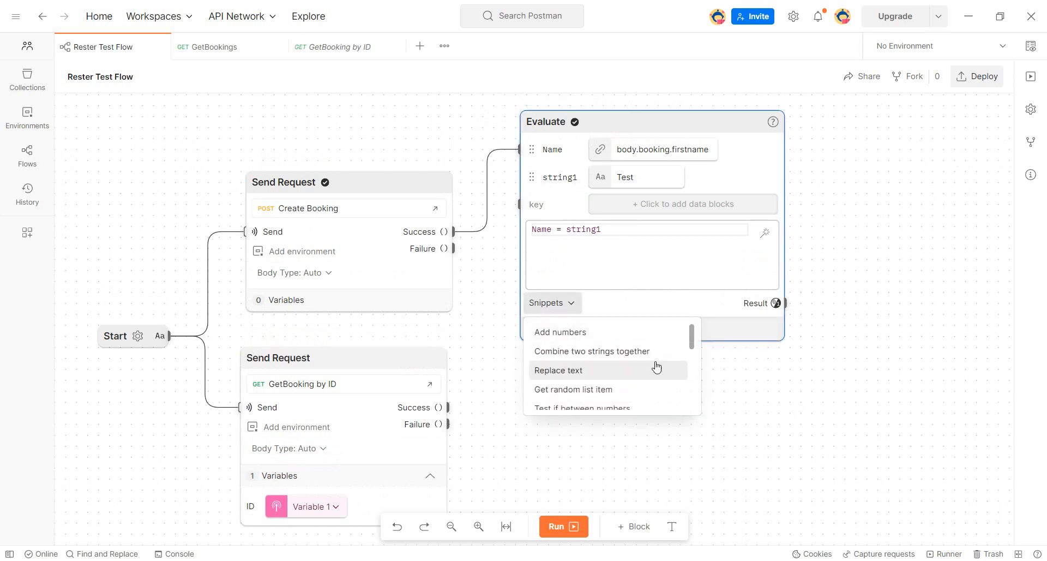
scroll(657, 366, "down", 1)
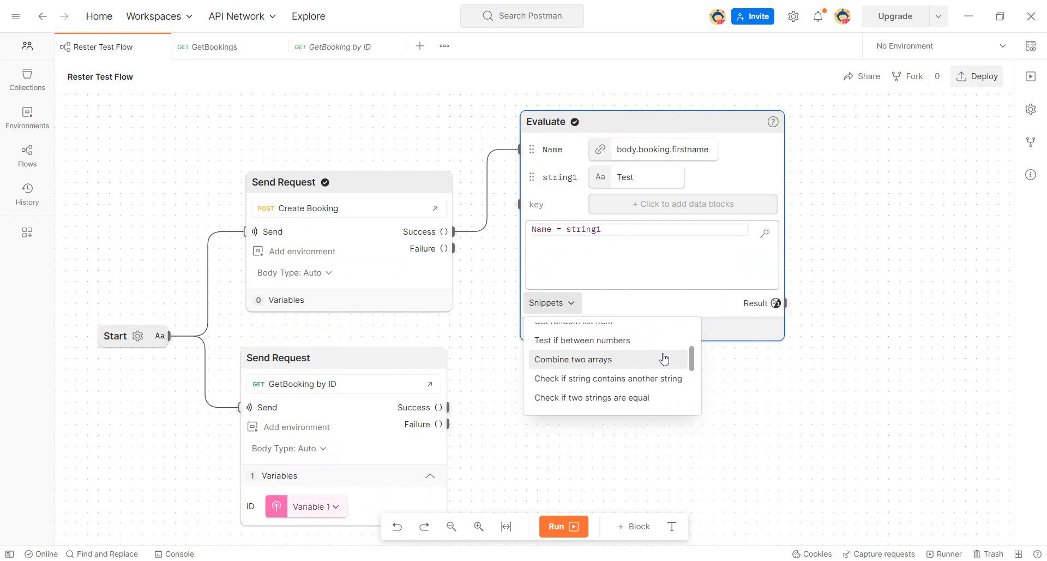
scroll(664, 358, "down", 5)
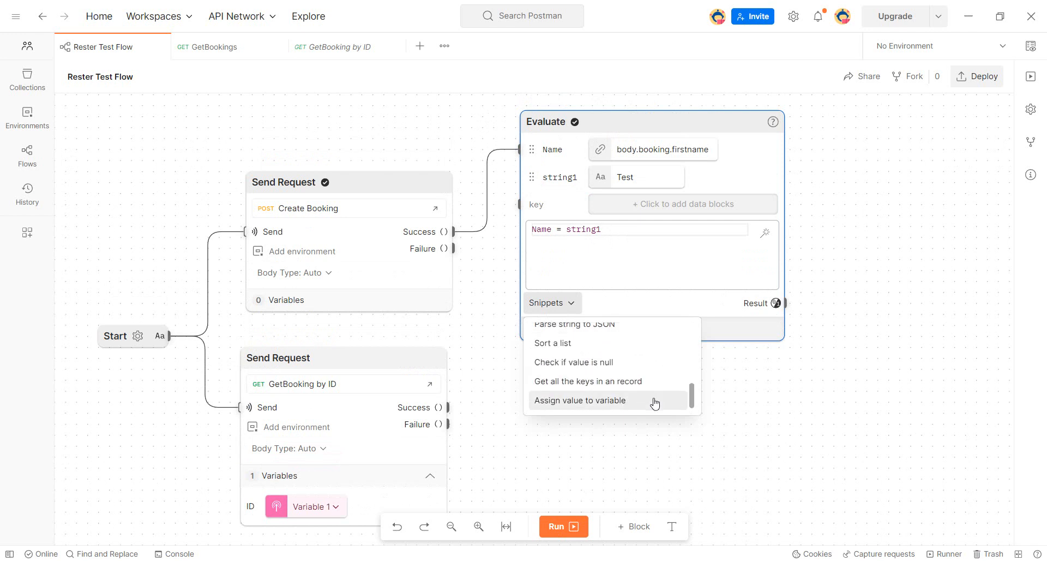
left_click(649, 402)
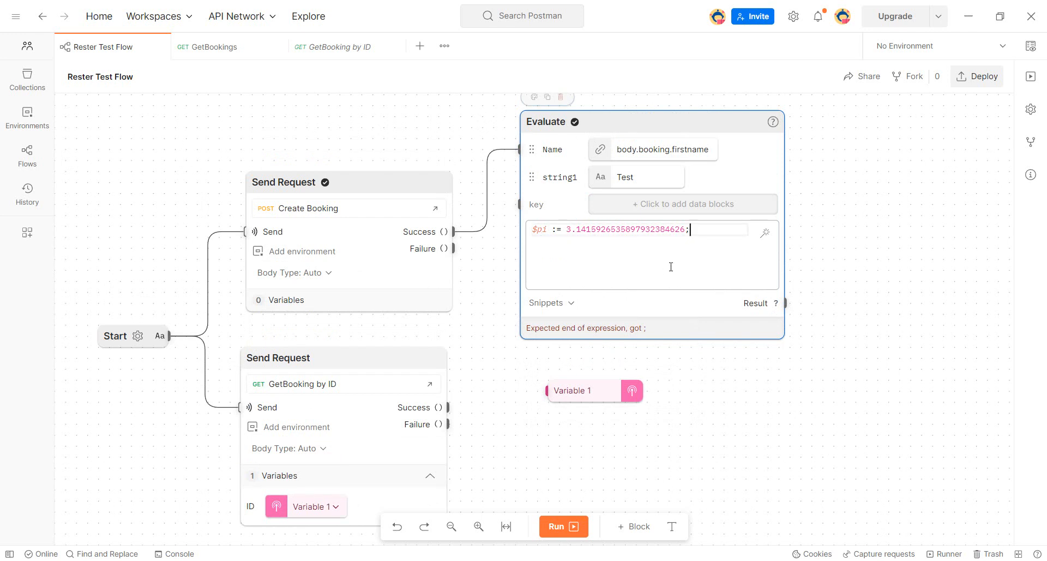
Step: Name the variable Variable1, without a space, in both the Evaluate expression and the Create Variable block
double_click(544, 229)
type("Variable 1")
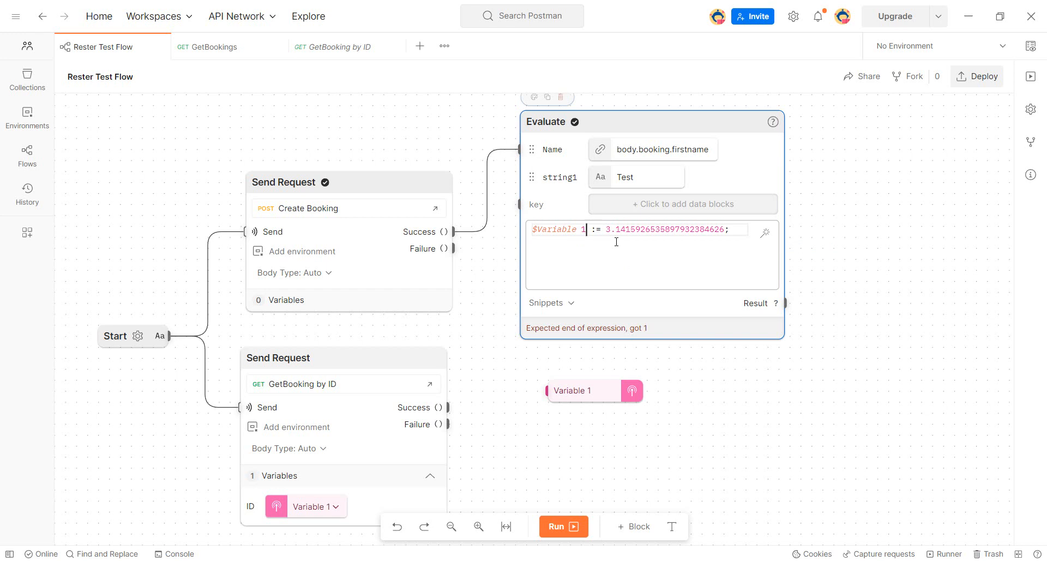
left_click(605, 393)
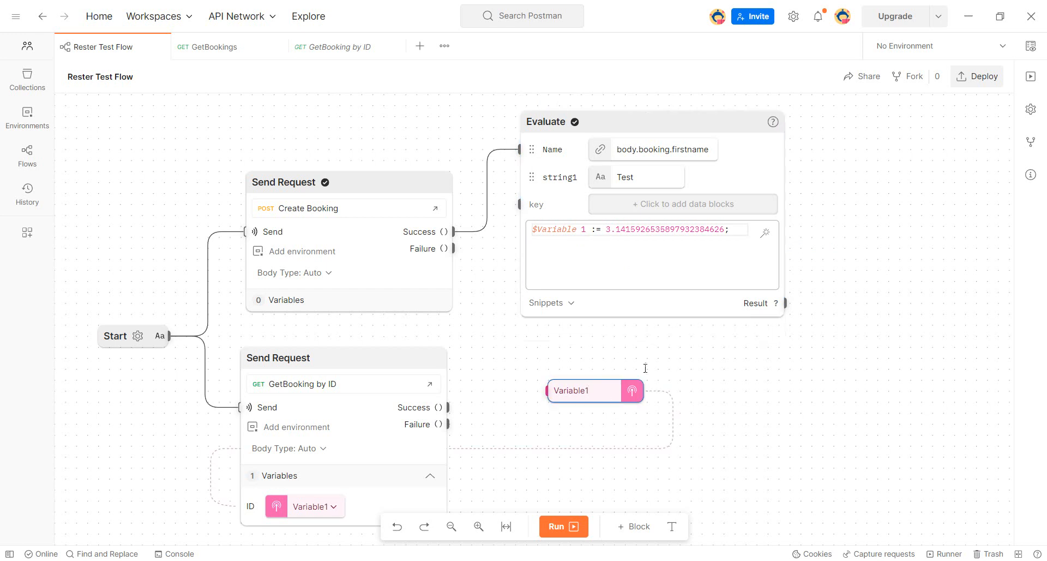
left_click(582, 233)
key("BackSpace")
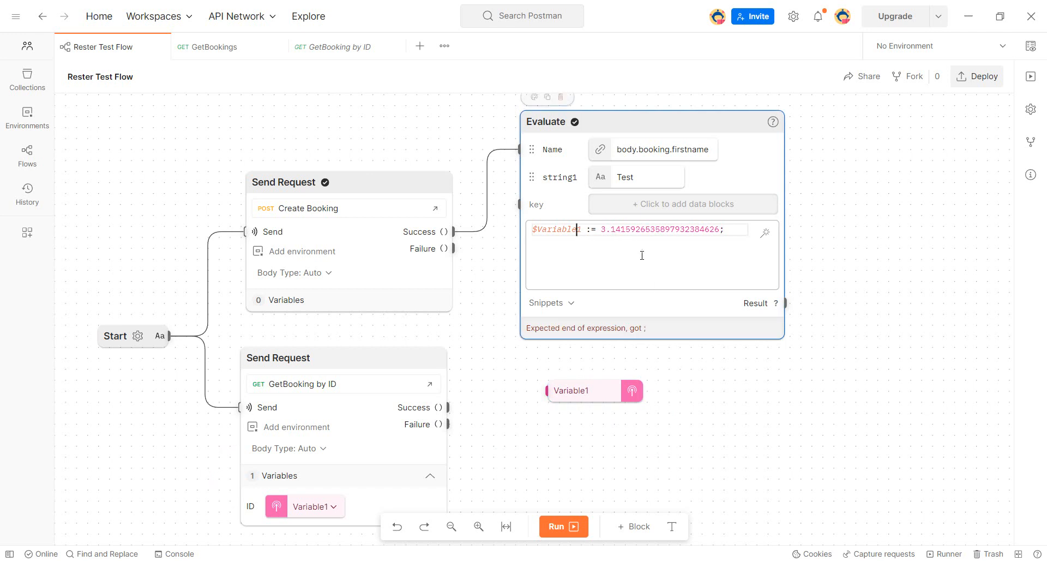
Step: Replace the numeric value in the Evaluate expression so that it reads $Variable1 := Name;
double_click(669, 229)
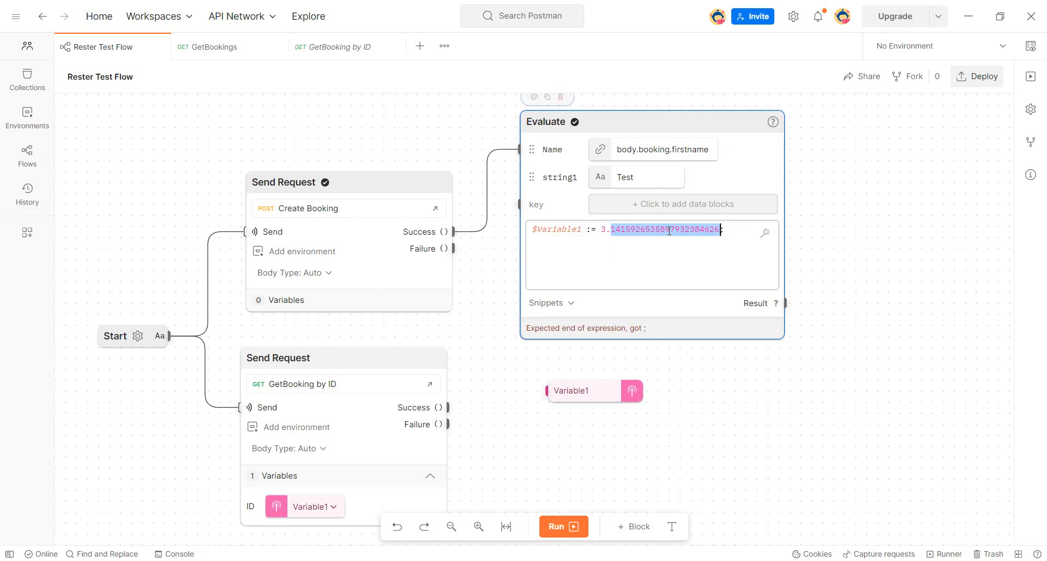
key("BackSpace")
key("BackSpace")
type("Name;")
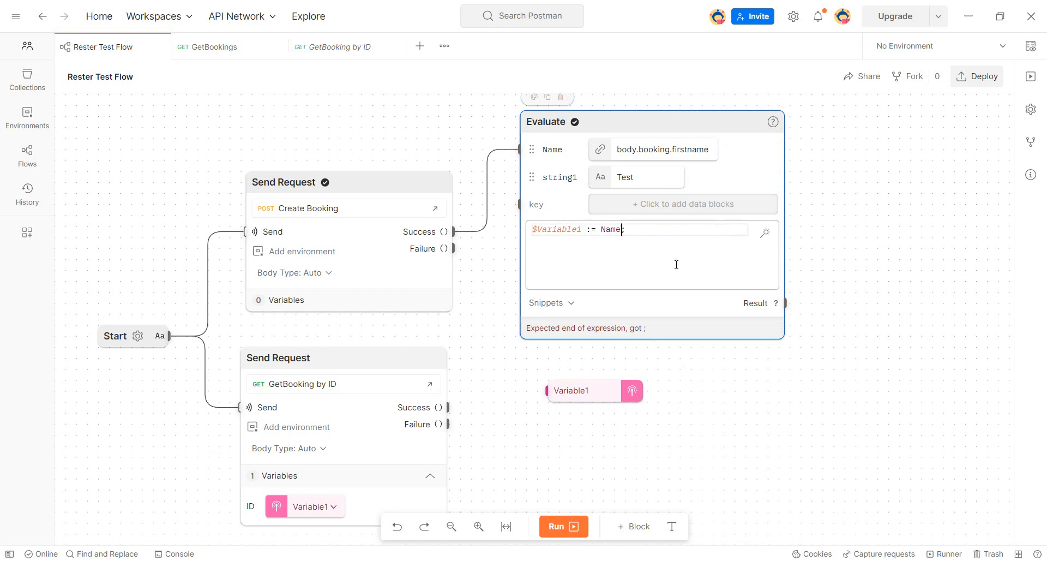
left_click(683, 449)
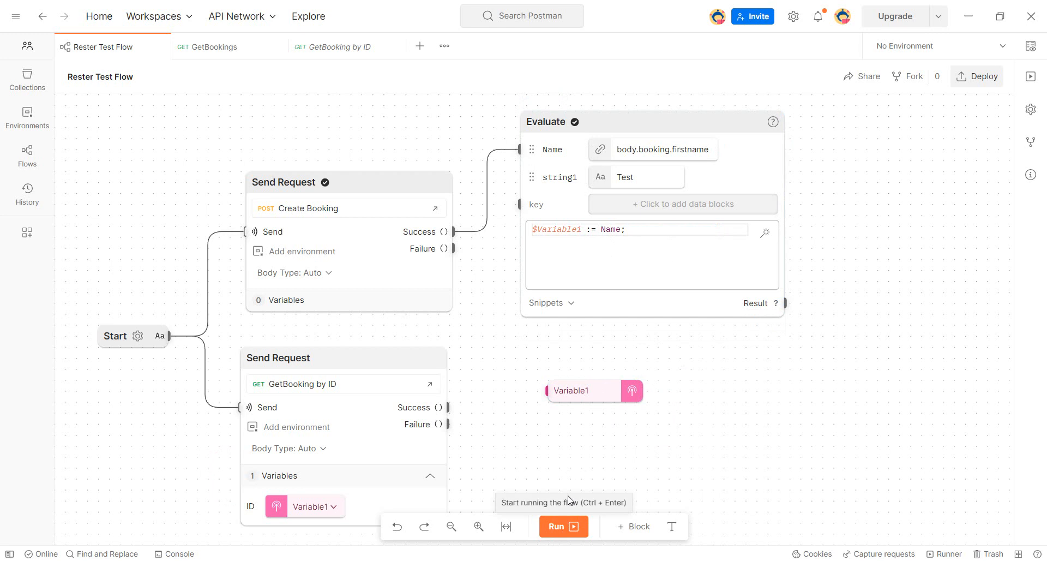
Step: Connect the Evaluate block's Result to the input of the Variable1 block, running the flow before and after
left_click(562, 529)
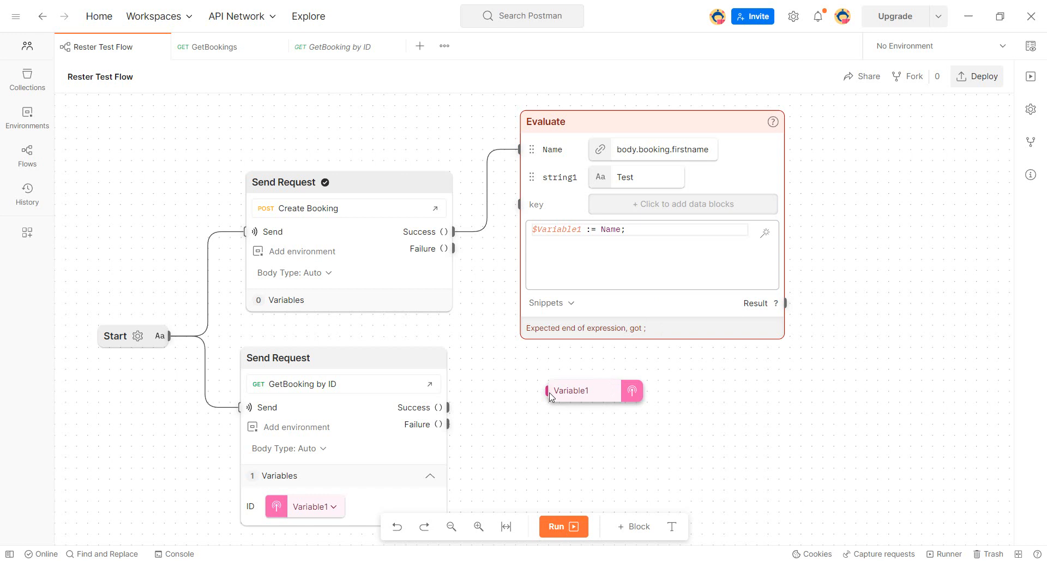
left_click_drag(548, 390, 787, 301)
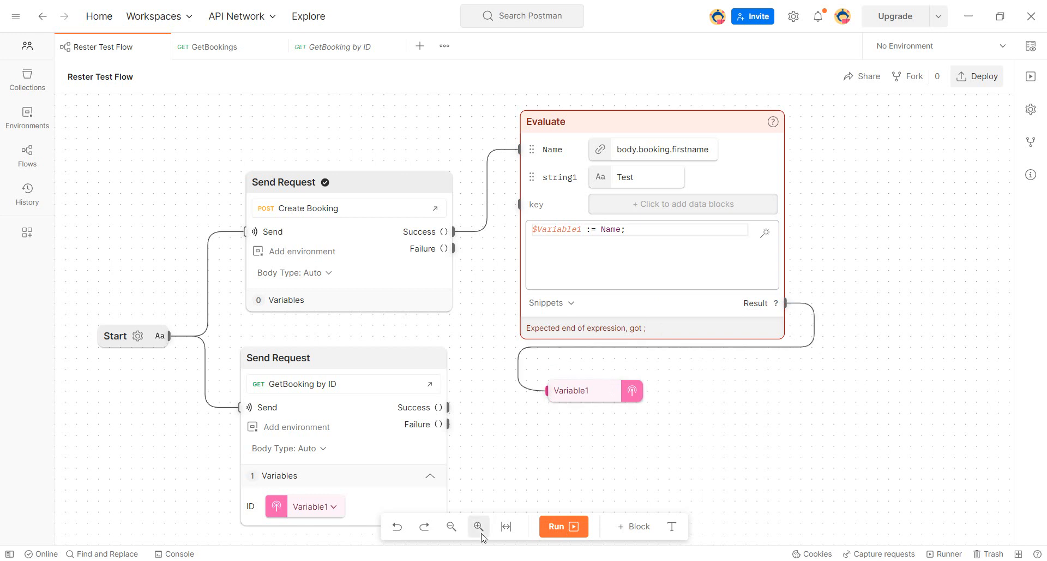
left_click(556, 527)
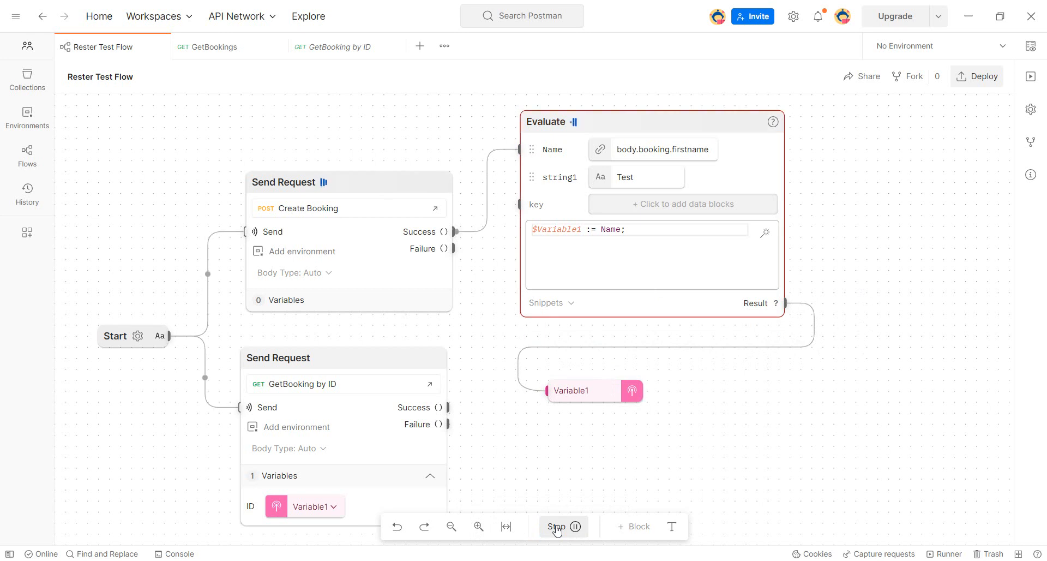
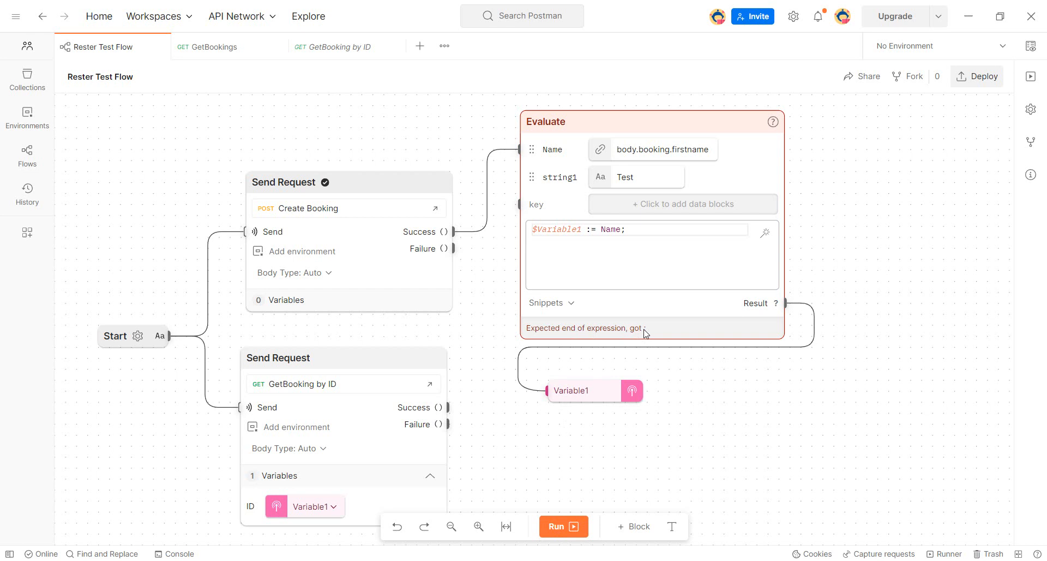
Step: Remove the trailing semicolon from the Evaluate expression and run the flow again
left_click(645, 227)
key("BackSpace")
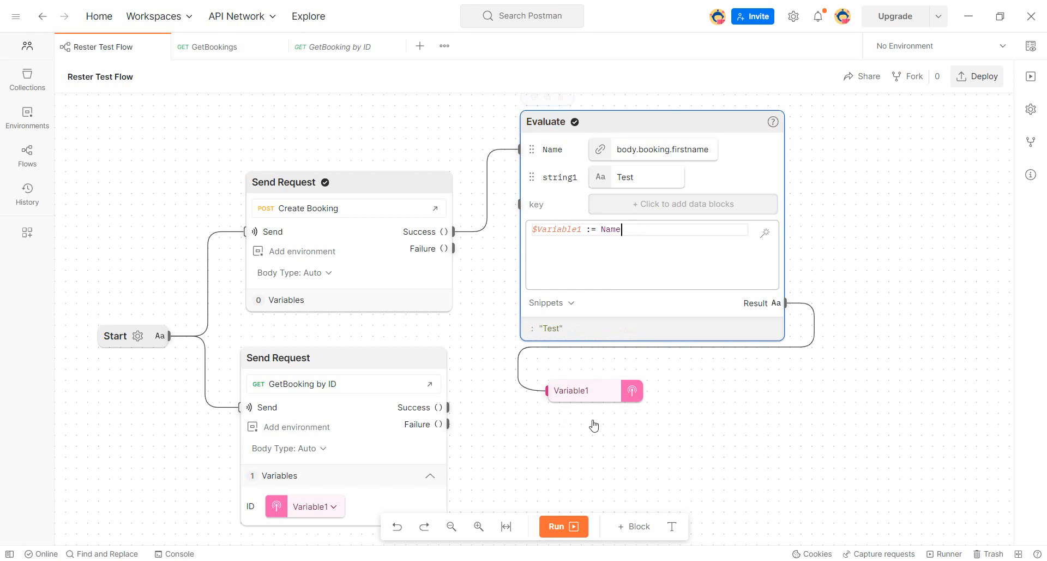
left_click(557, 531)
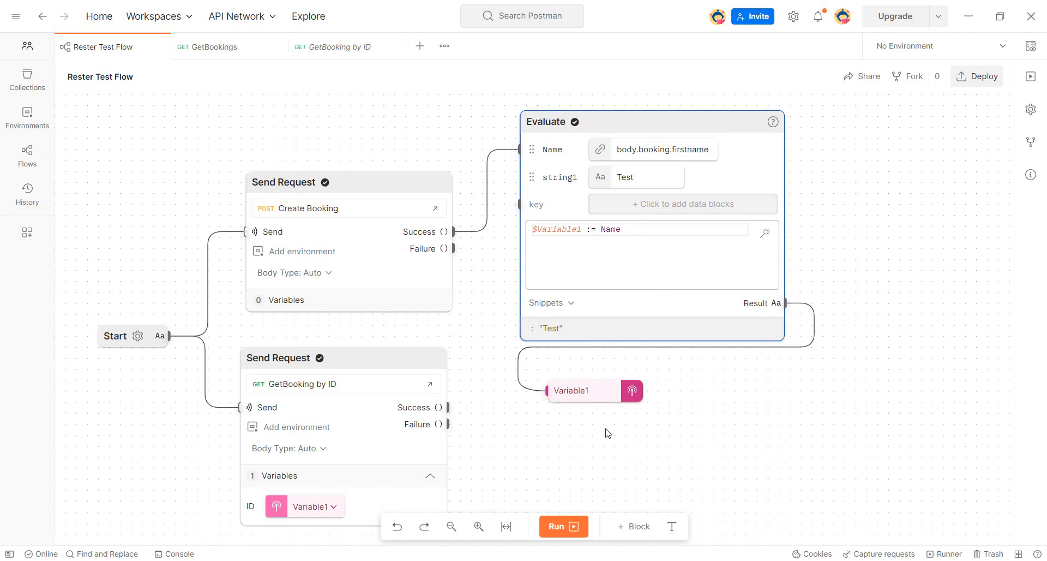
scroll(608, 432, "down", 1)
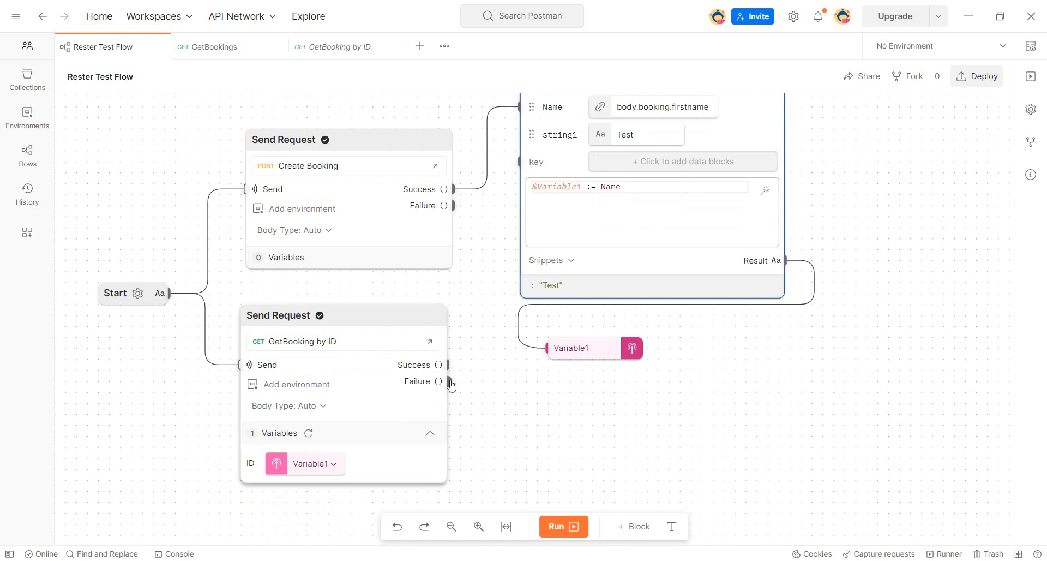
mouse_move(448, 381)
Step: Rename the Evaluate block's Name input as ID and set its data path to body.bookingid
scroll(564, 425, "up", 3)
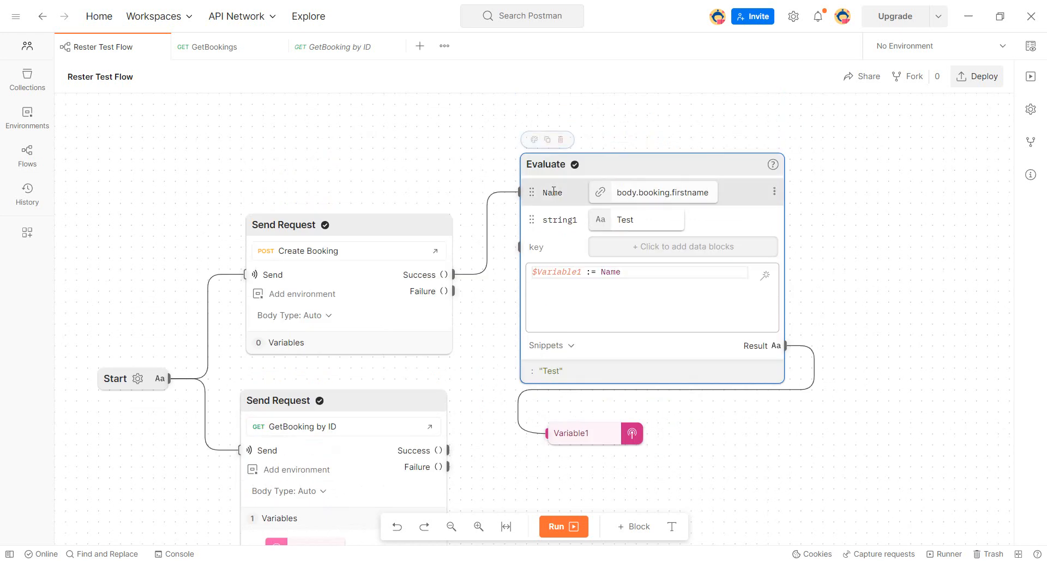
double_click(553, 193)
type("ID")
left_click(646, 192)
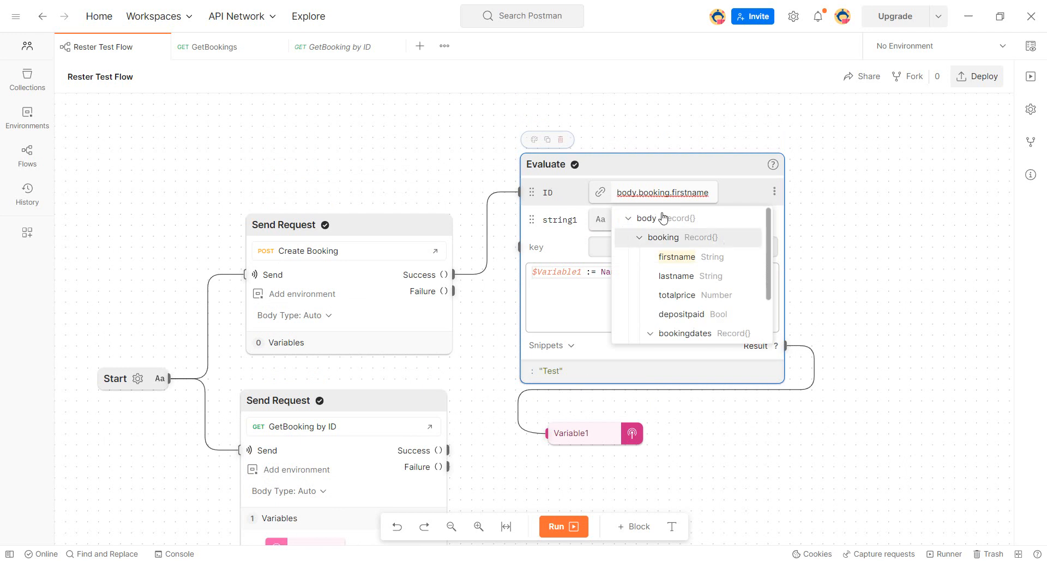
scroll(726, 296, "down", 2)
scroll(732, 324, "up", 3)
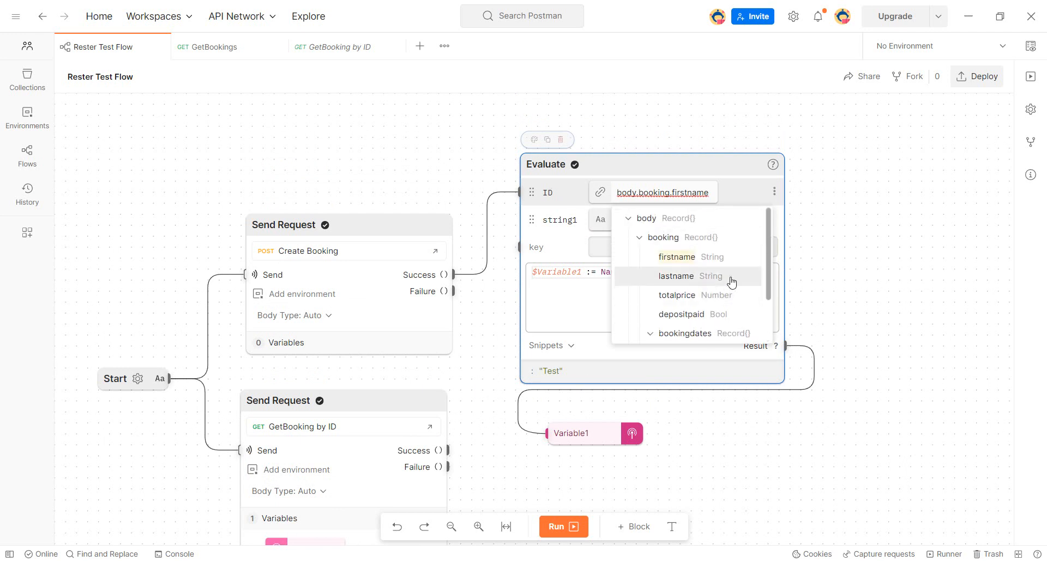
scroll(730, 282, "down", 2)
scroll(679, 242, "up", 3)
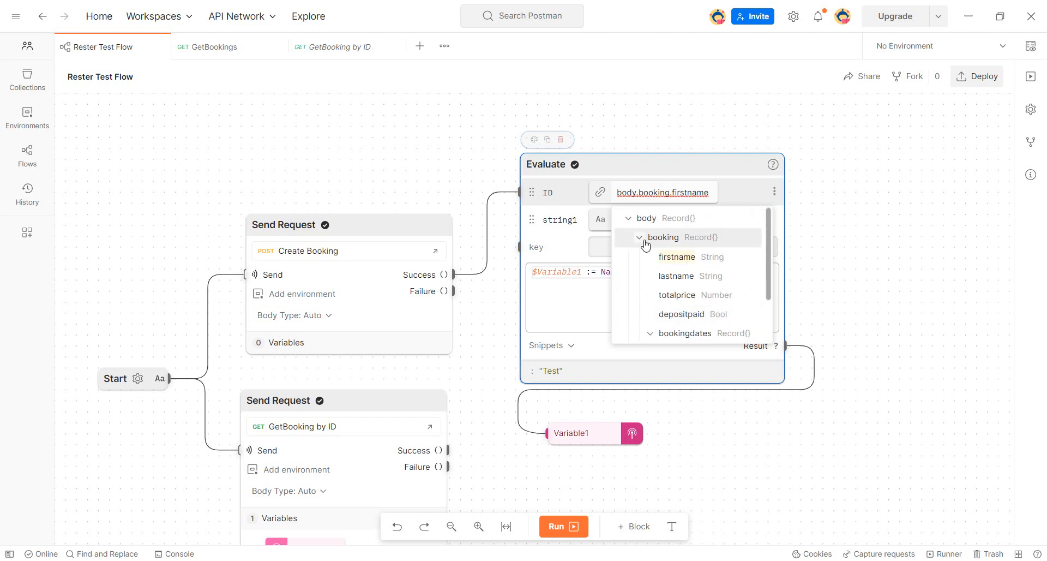
left_click(639, 219)
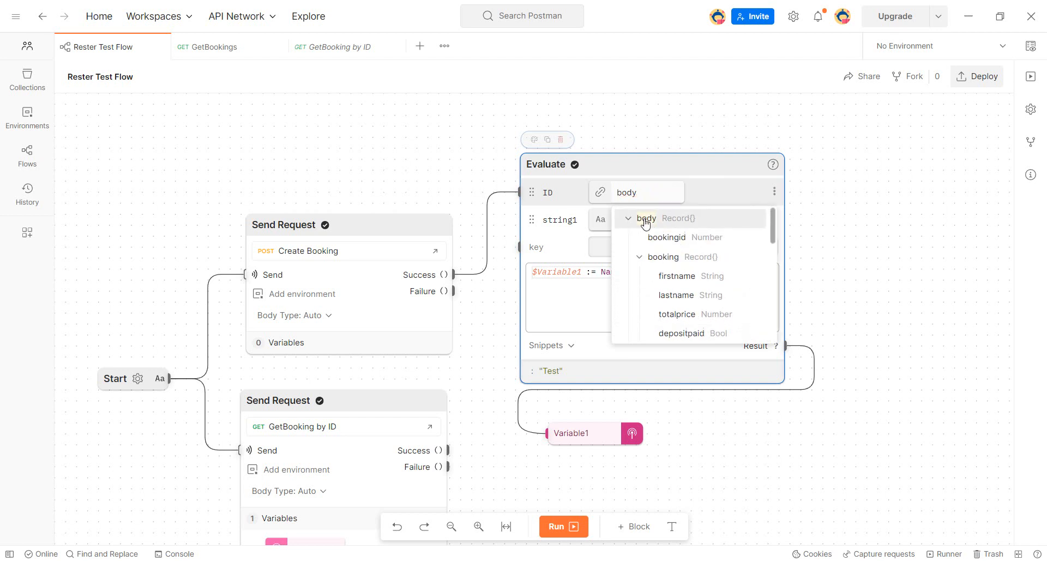
left_click(704, 247)
left_click(744, 187)
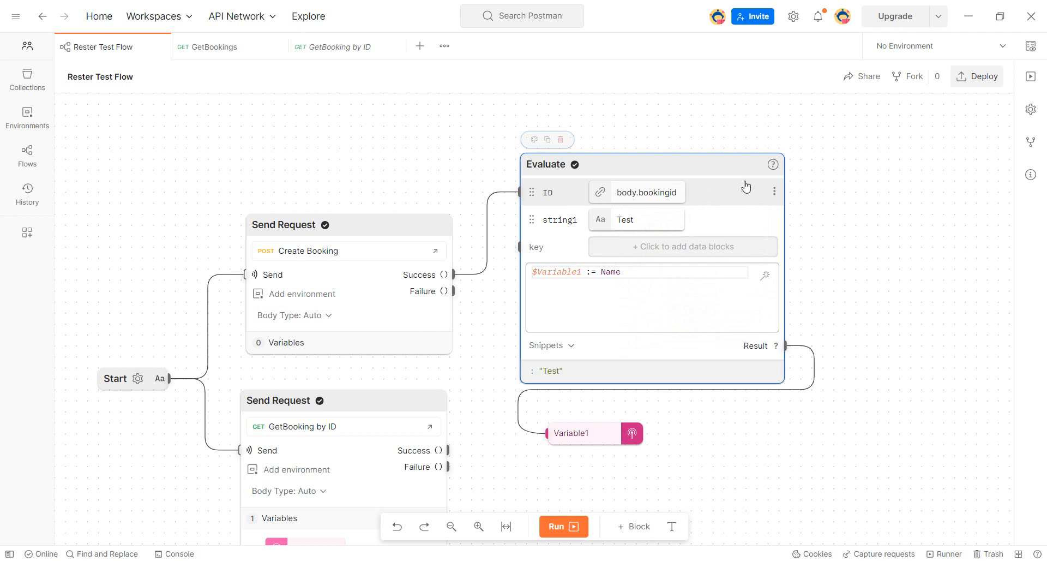
Step: Change the Evaluate expression to $Variable1 := ID and run the flow
double_click(608, 272)
type("ID")
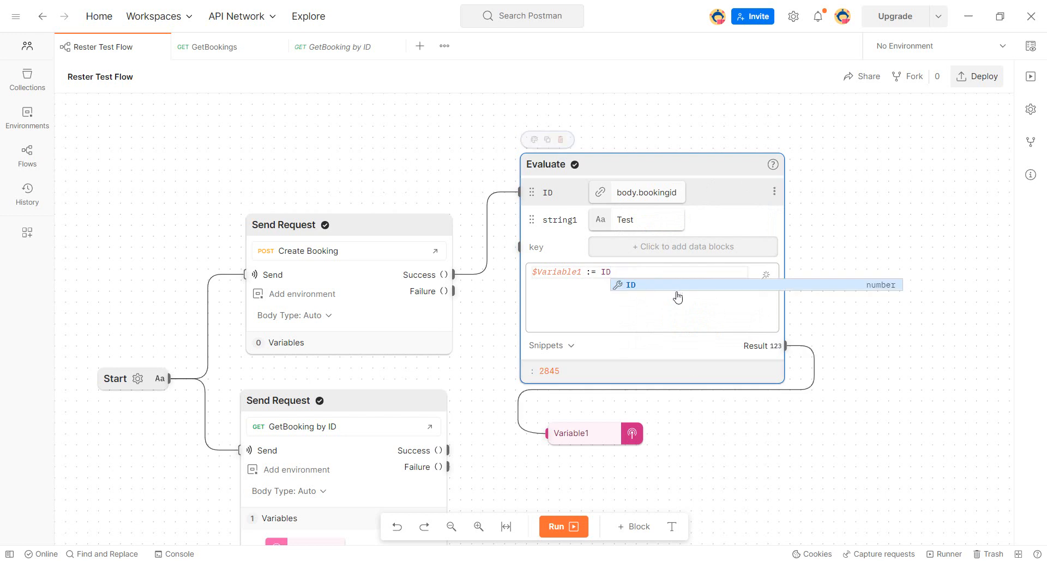
left_click(676, 285)
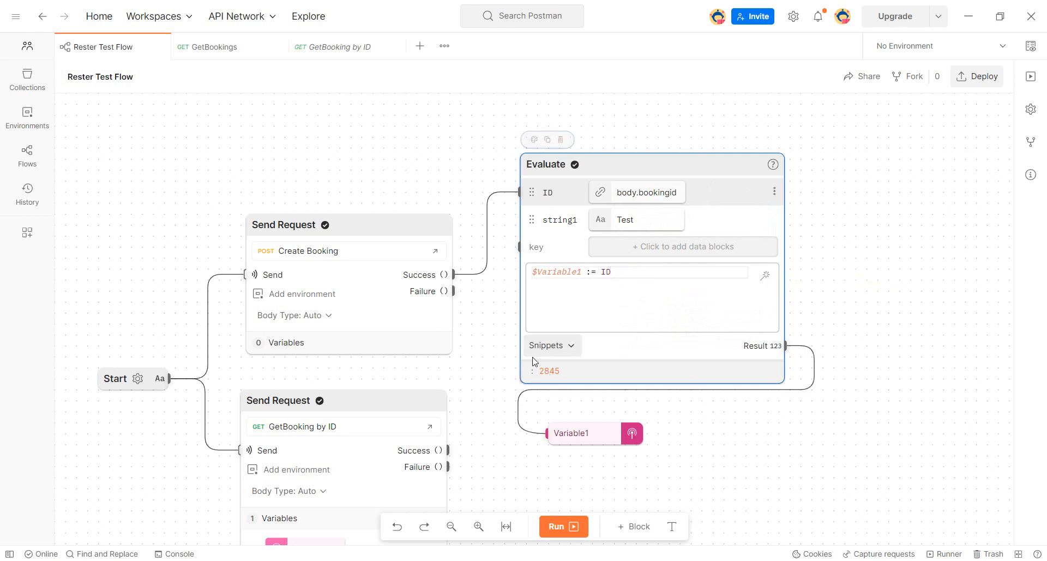
scroll(594, 491, "down", 3)
left_click(565, 526)
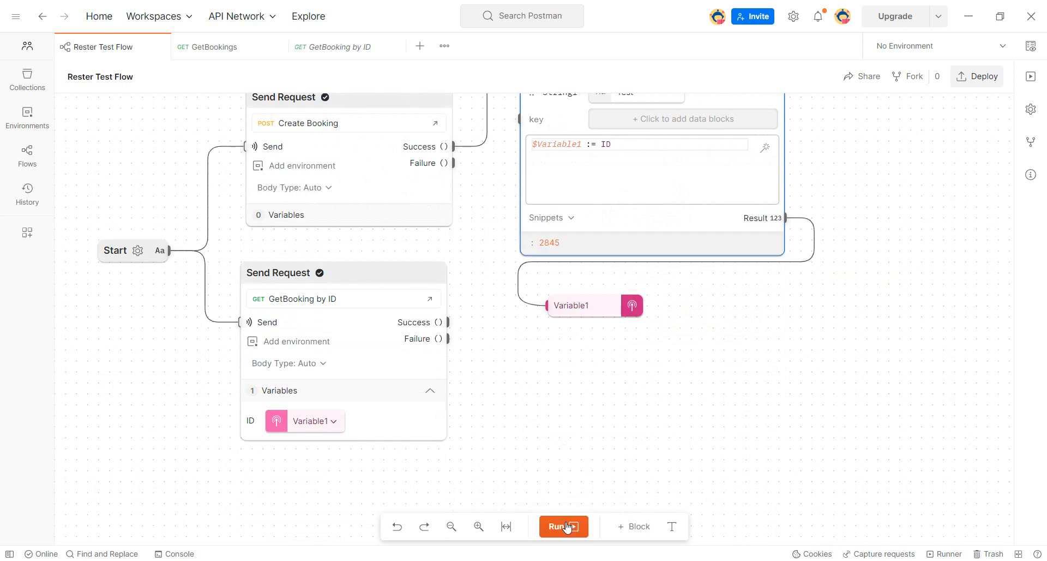
Step: Attach one Output block to the Success output and another to the Failure output of the GetBooking by ID block
mouse_move(428, 328)
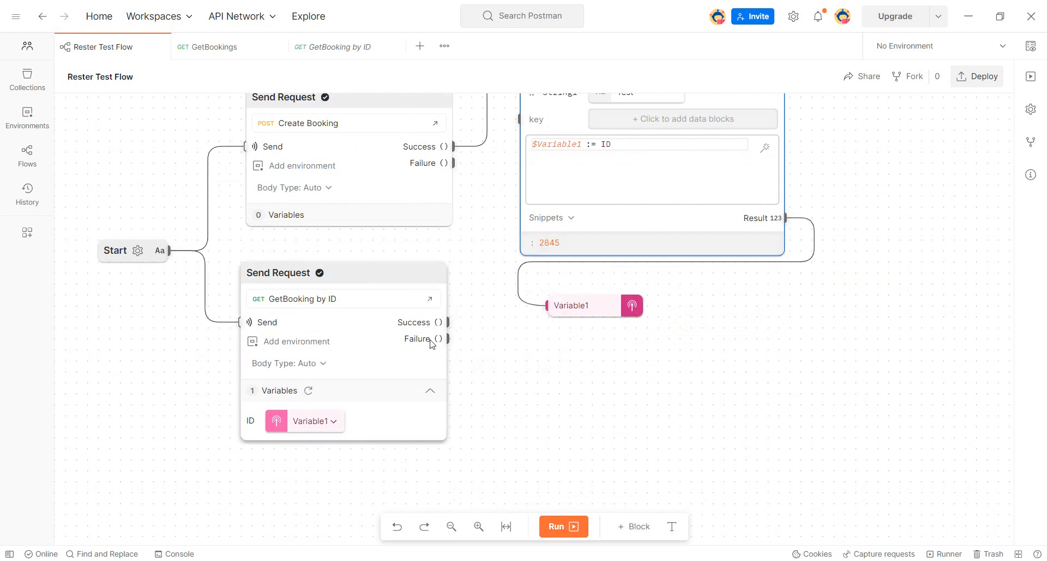
left_click_drag(454, 323, 766, 342)
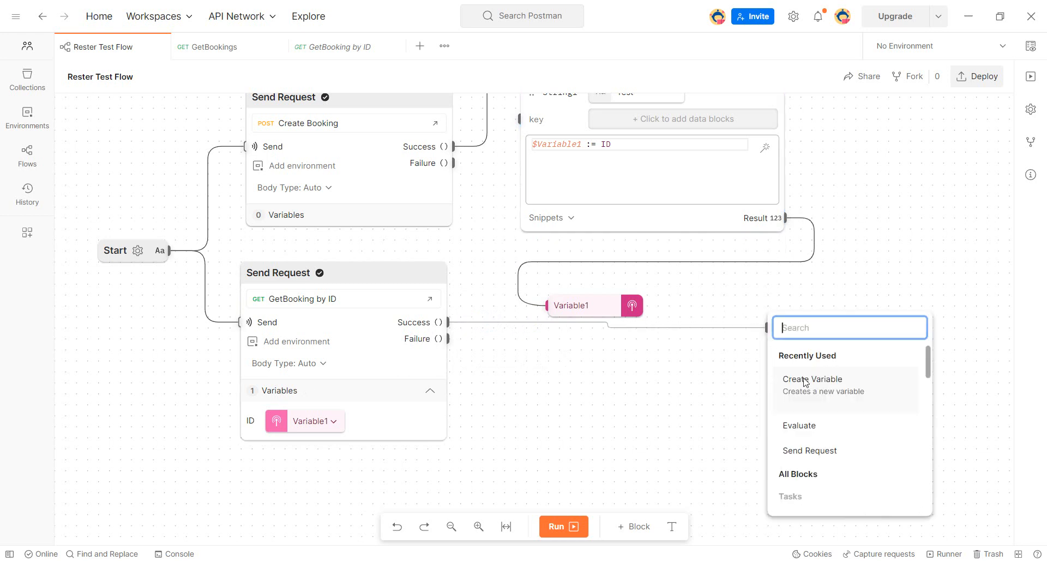
scroll(821, 466, "down", 3)
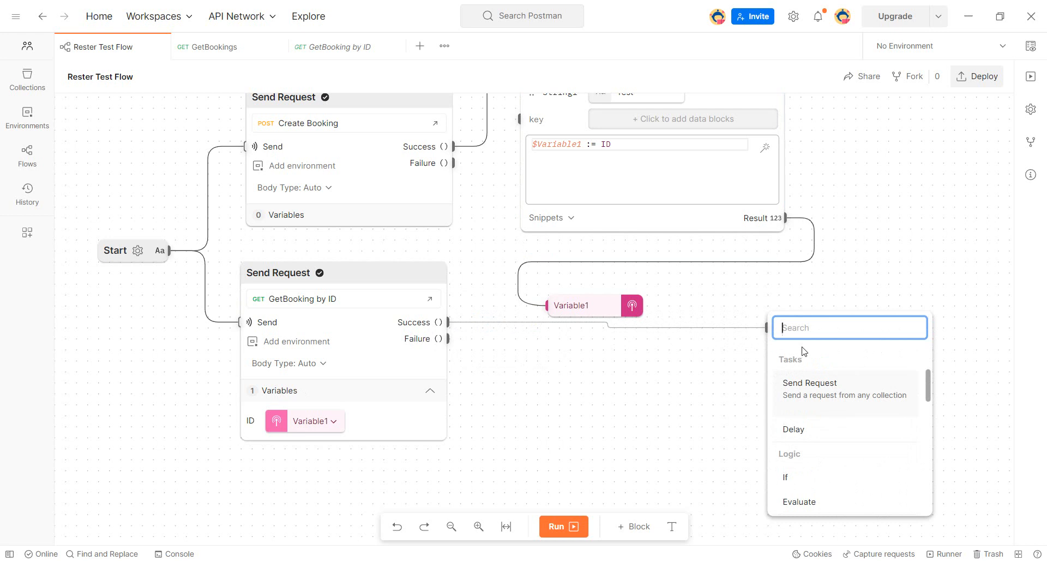
type("ou")
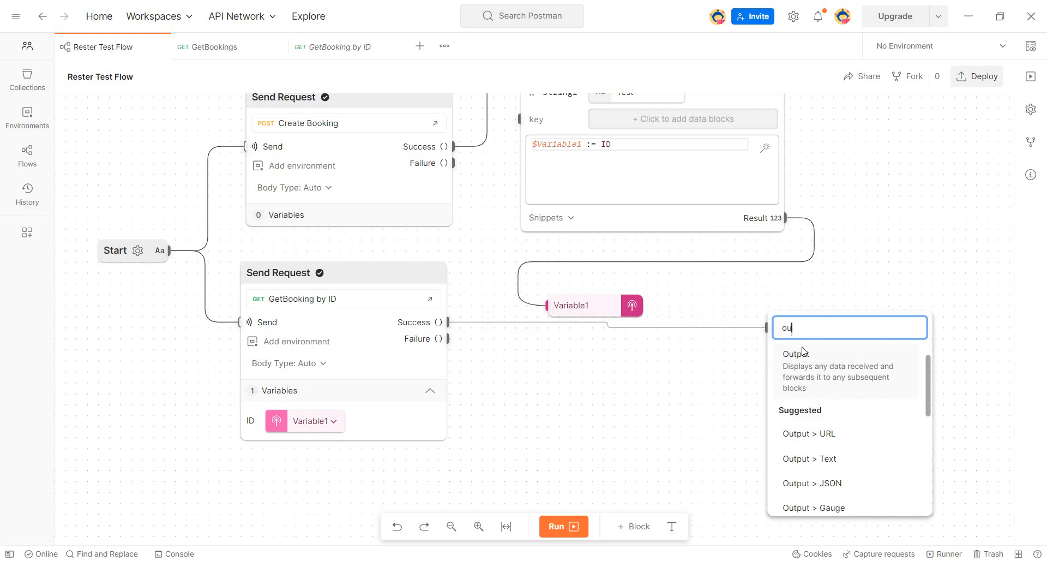
left_click(821, 376)
left_click_drag(447, 339, 480, 393)
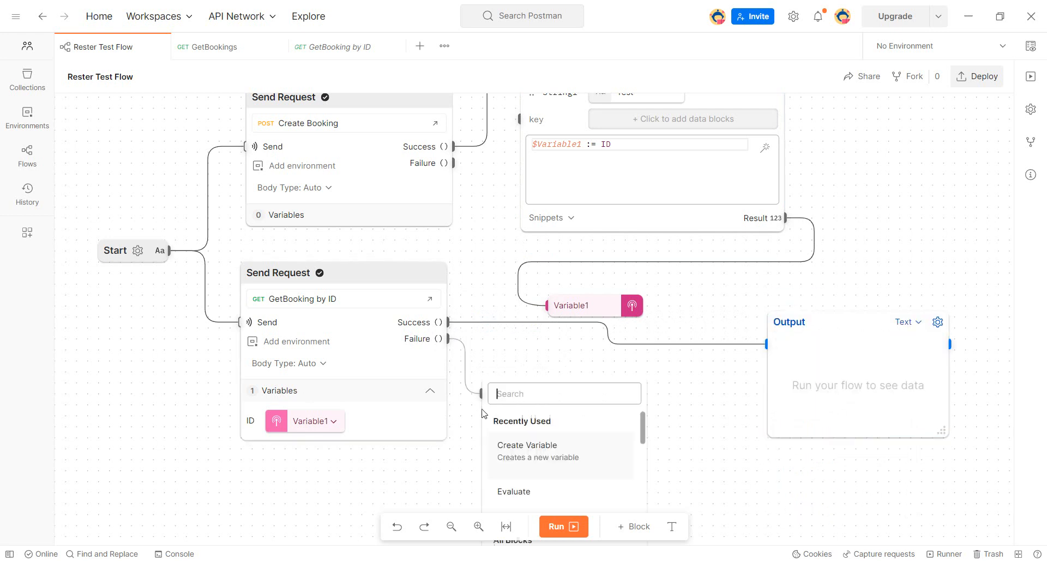
type("out")
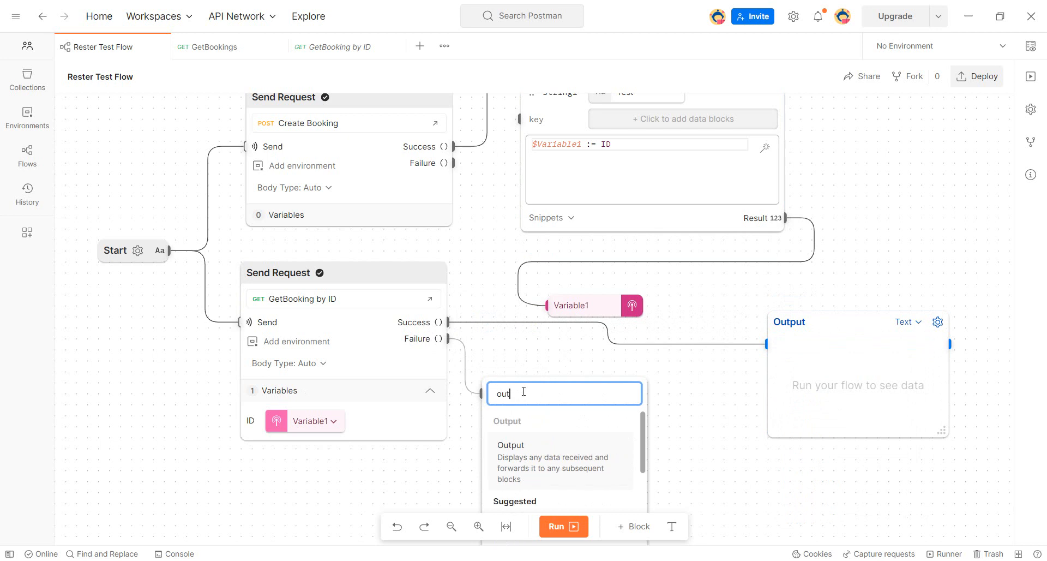
left_click(551, 460)
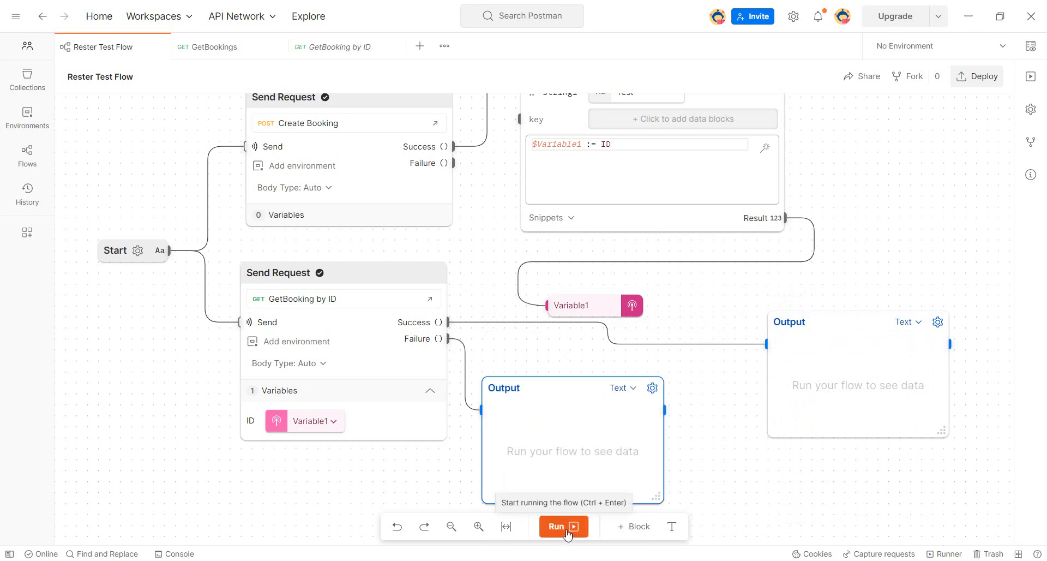
Step: Run the flow and expand the response body in the Output block connected to Success
left_click(563, 533)
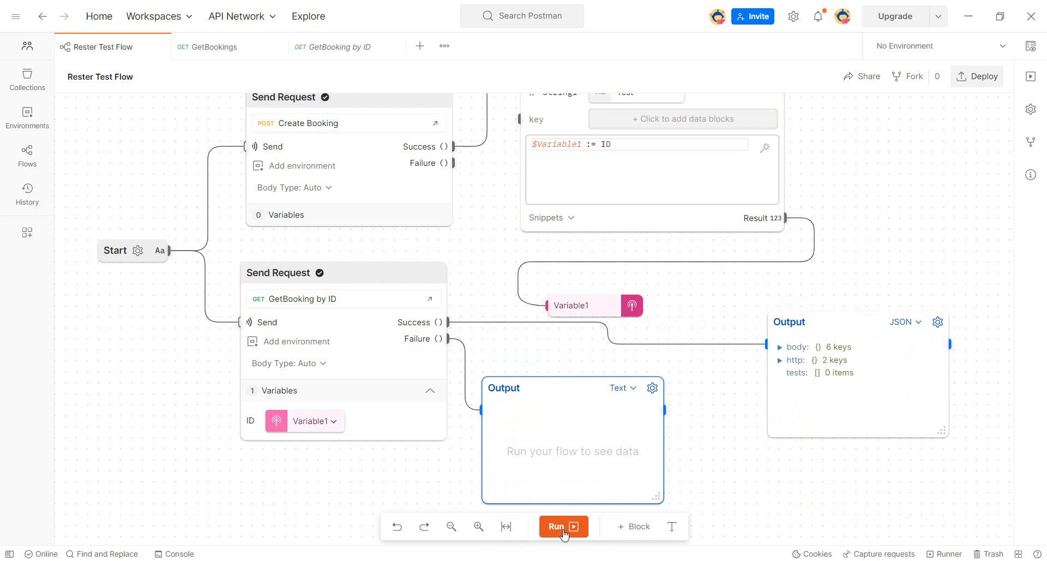
left_click(780, 348)
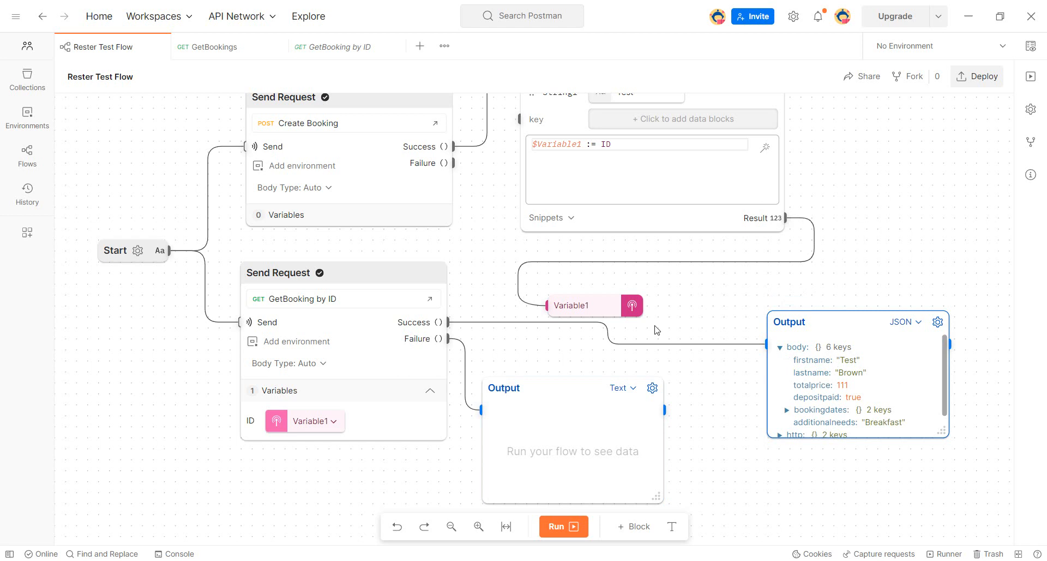
Step: Close the open GetBookings and GetBooking by ID requests, leaving the Rester Test Flow open
scroll(657, 331, "up", 1)
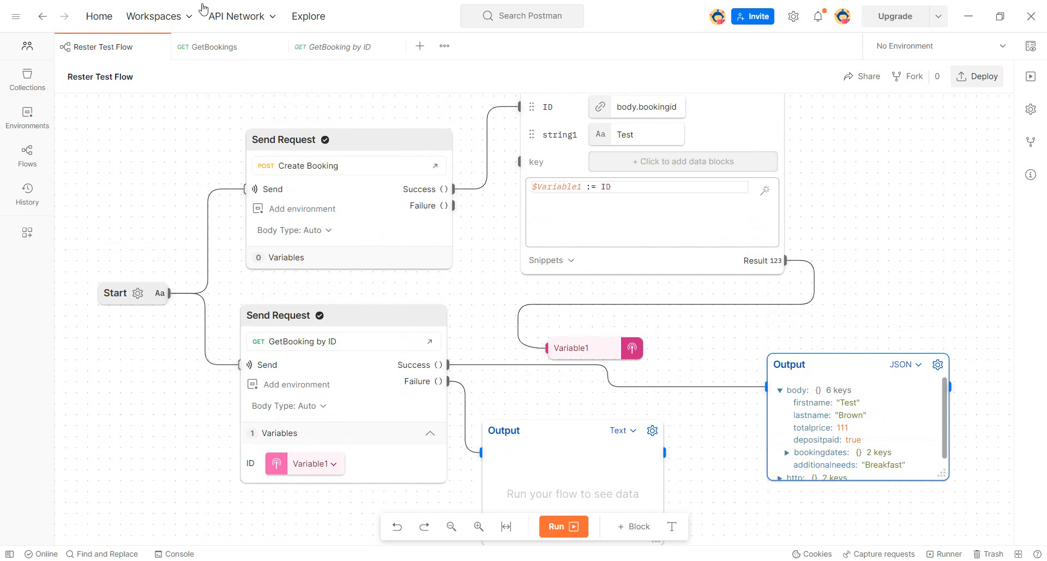
left_click(271, 54)
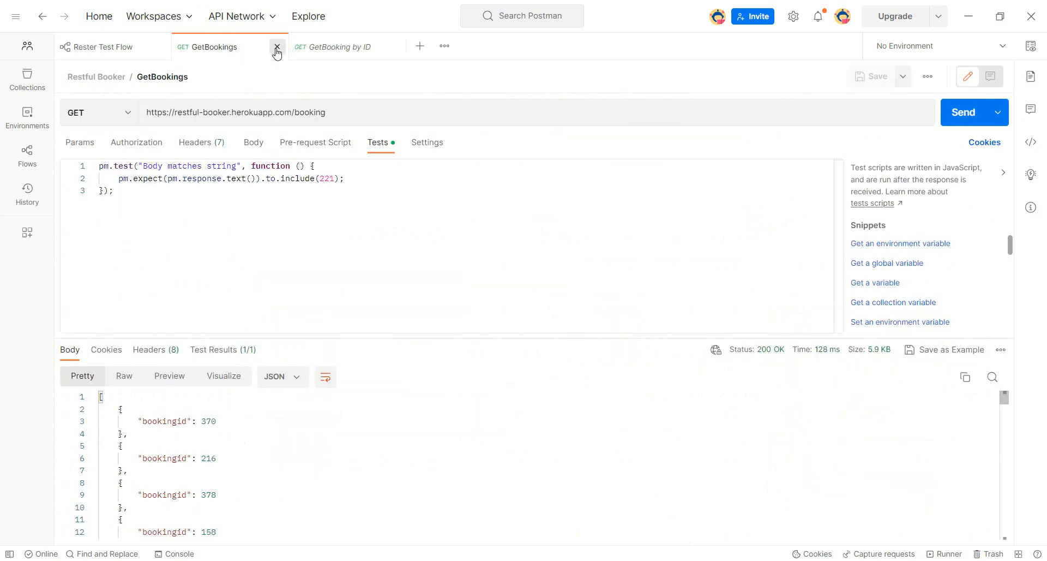
left_click(277, 46)
left_click(277, 47)
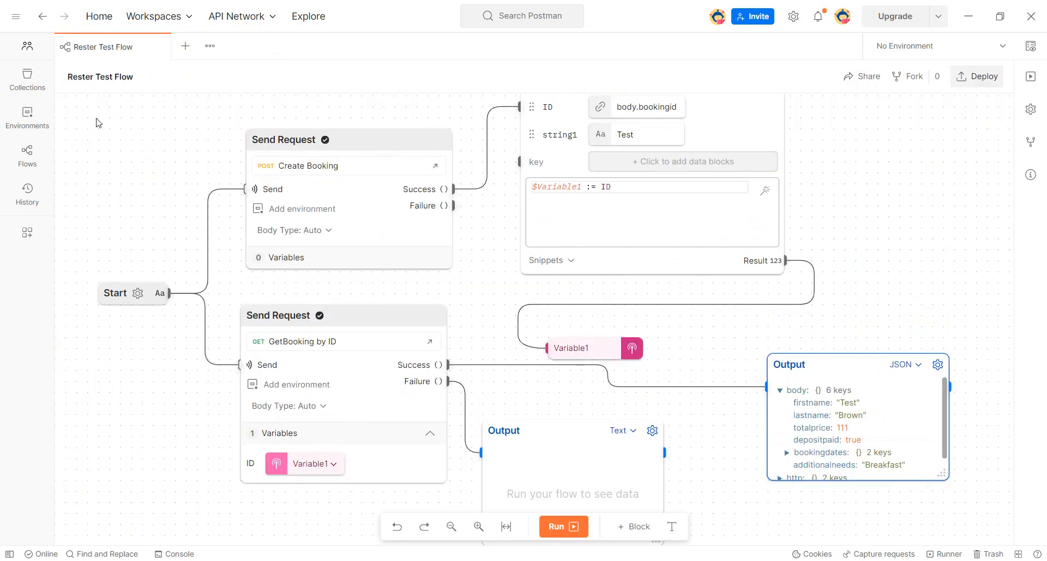
Step: Open the Create Booking request from the Restful Booker collection and change lastname in its JSON body to Rester
left_click(35, 89)
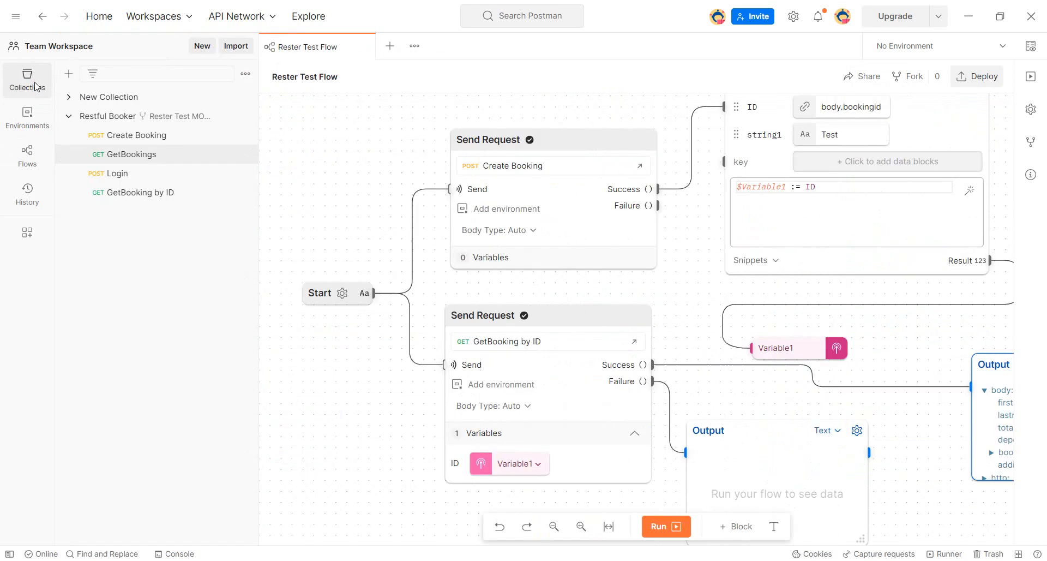
left_click(113, 140)
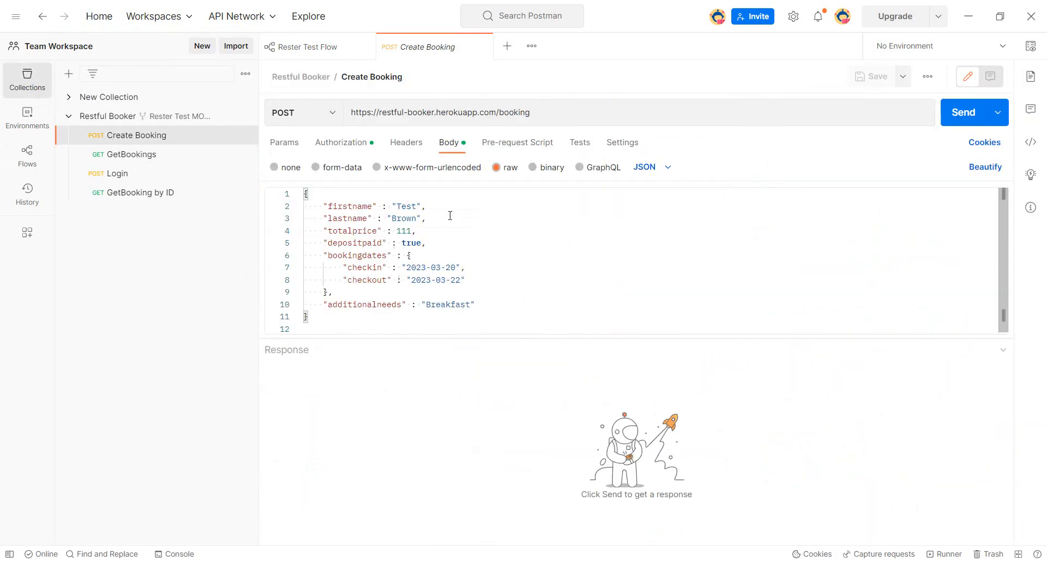
double_click(408, 206)
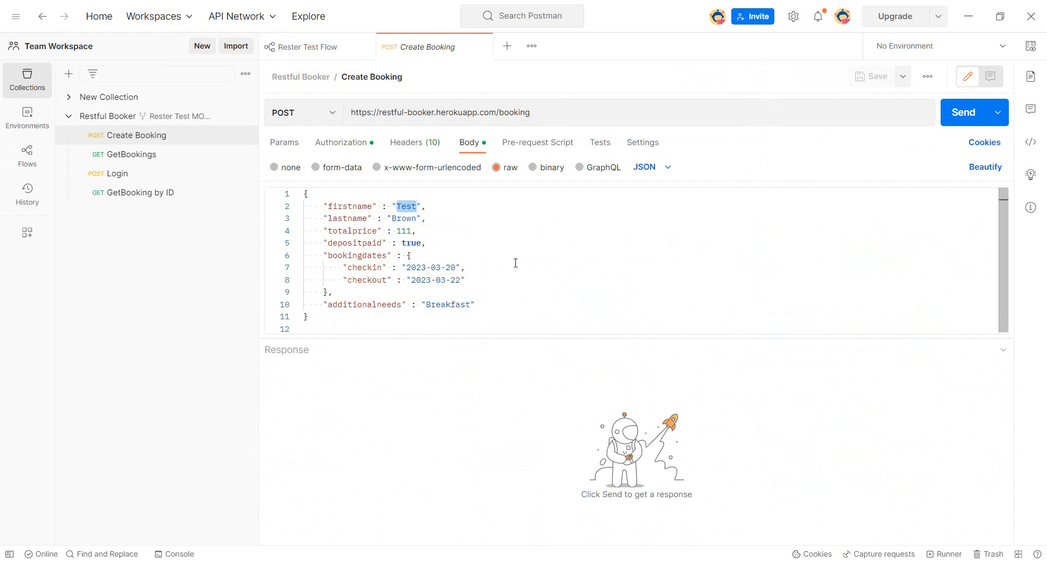
key("Down")
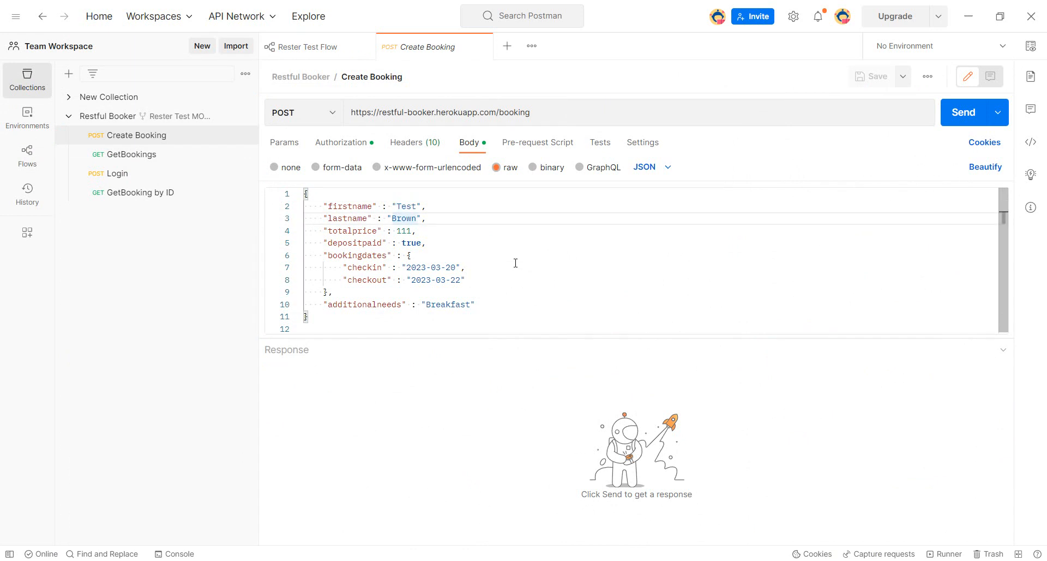
key("BackSpace")
key("BackSpace")
key("BackSpace")
type("Rester")
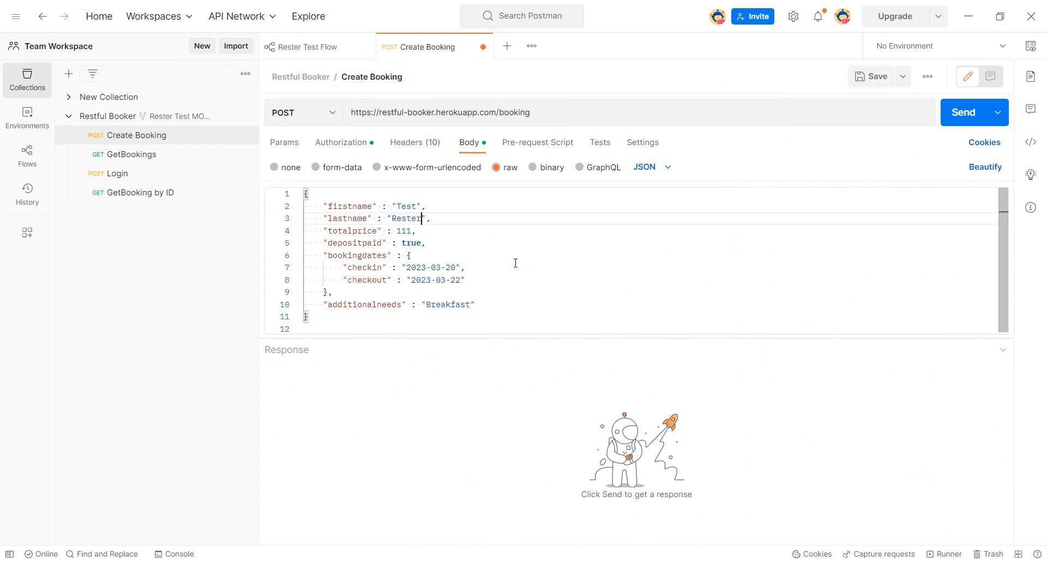
Step: Set totalprice to 1500 in the Create Booking body, save and close the request, and collapse the collections list
left_click(401, 230)
double_click(401, 230)
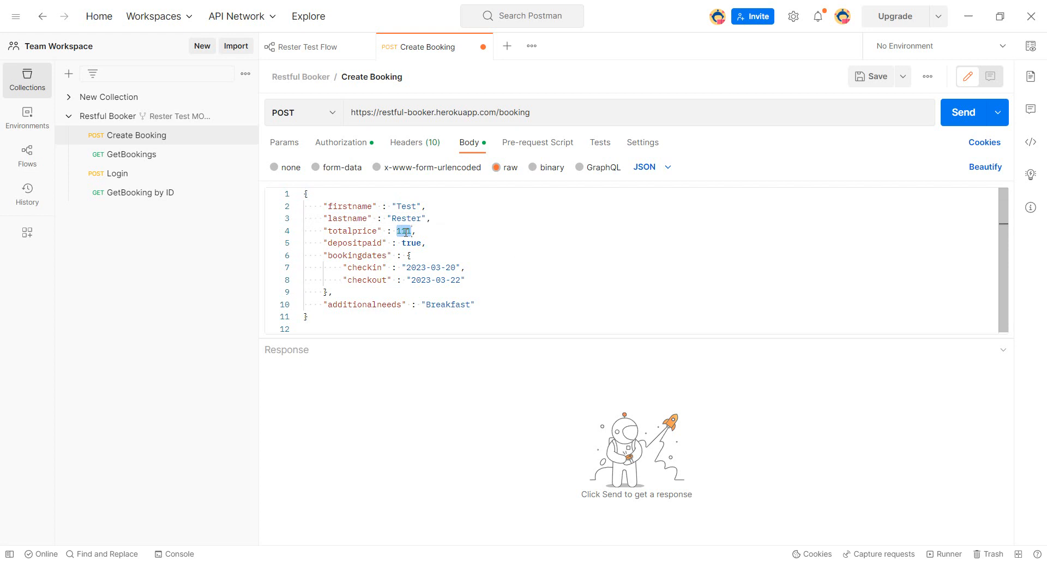
type("1500")
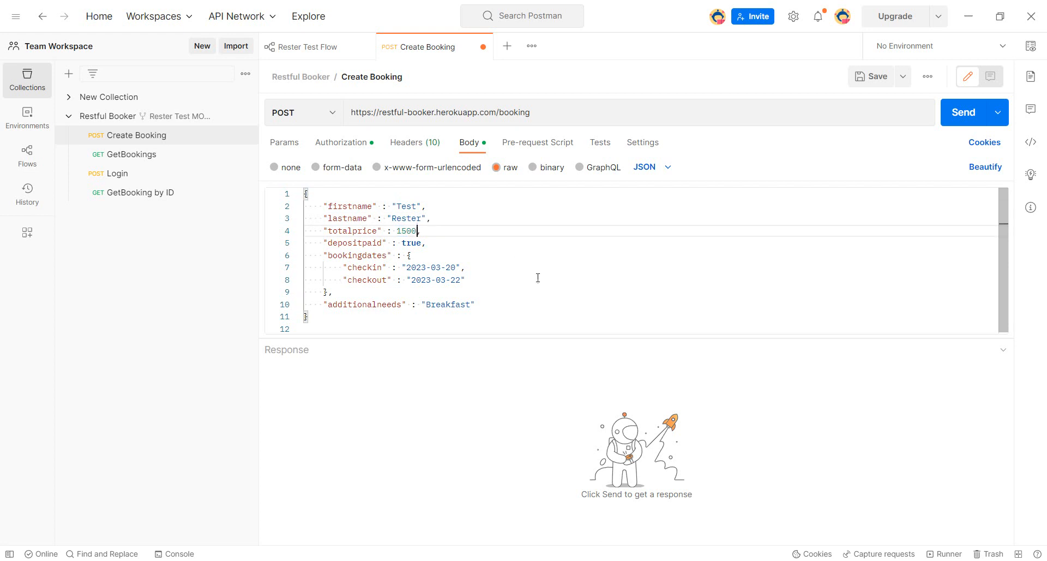
key("ctrl+s")
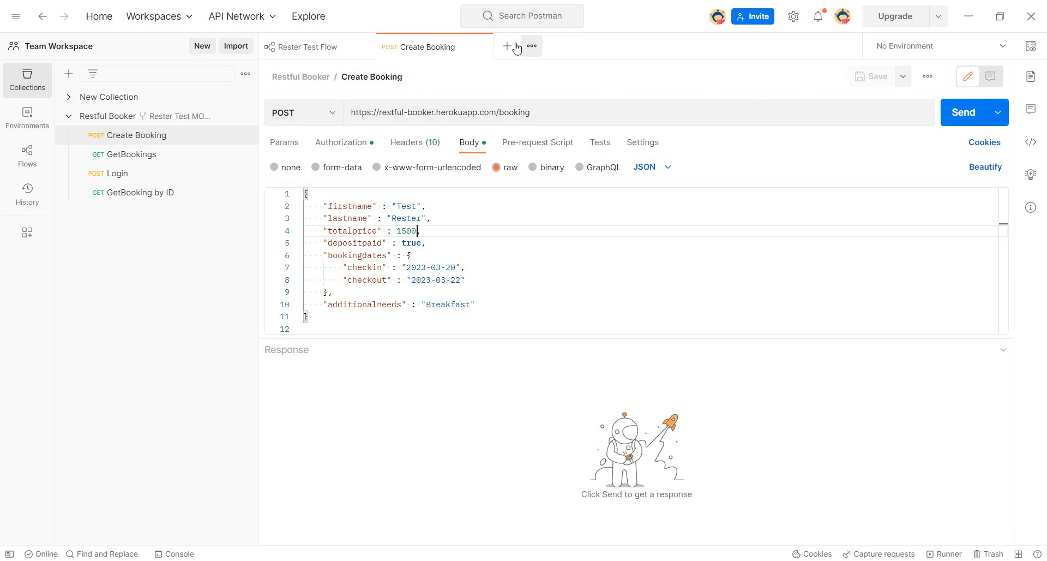
left_click(483, 47)
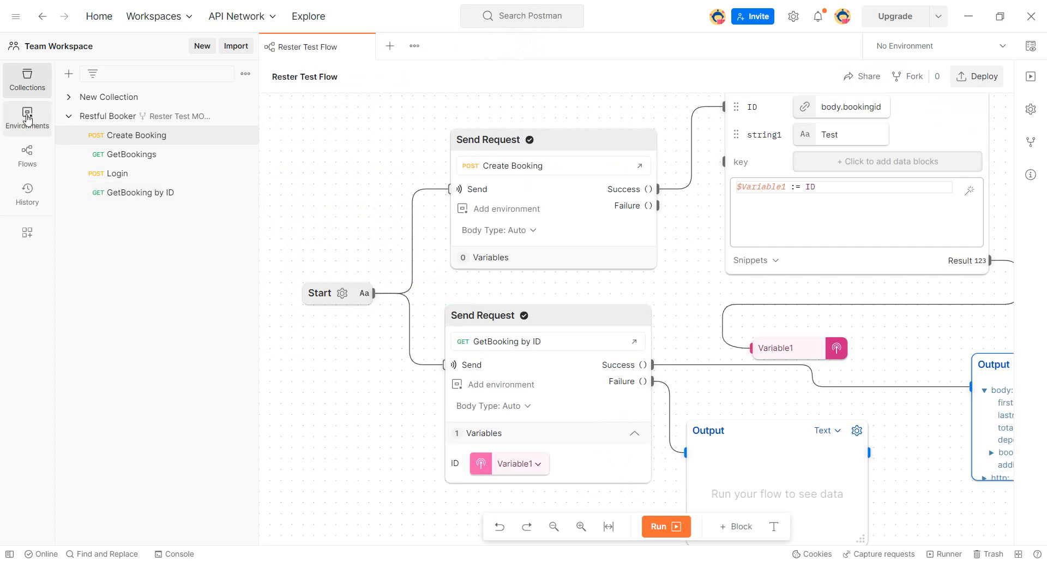
left_click(27, 86)
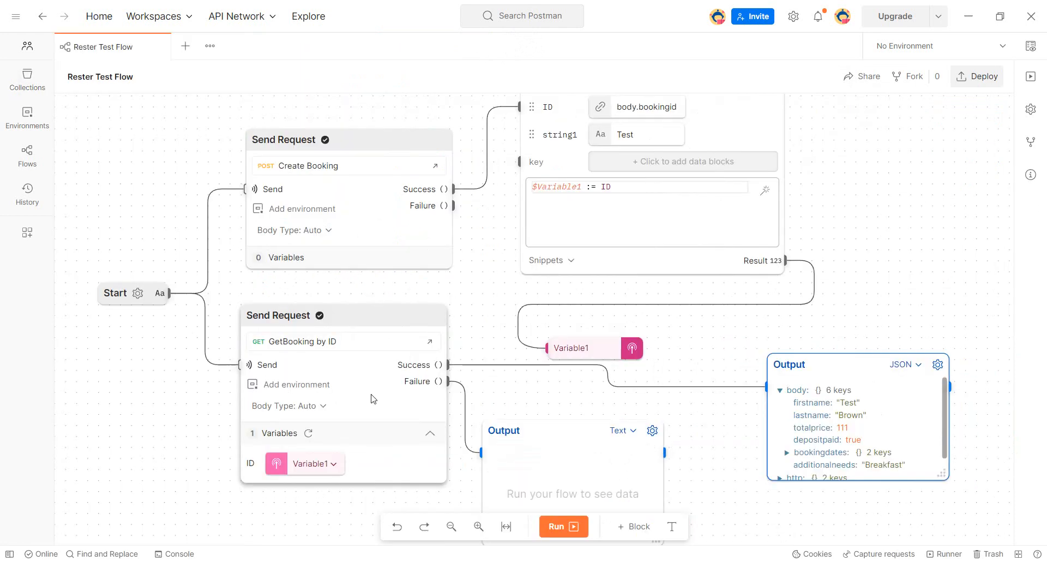
Step: Run the flow with the updated booking data and expand the body in the JSON Output block
scroll(921, 281, "up", 1)
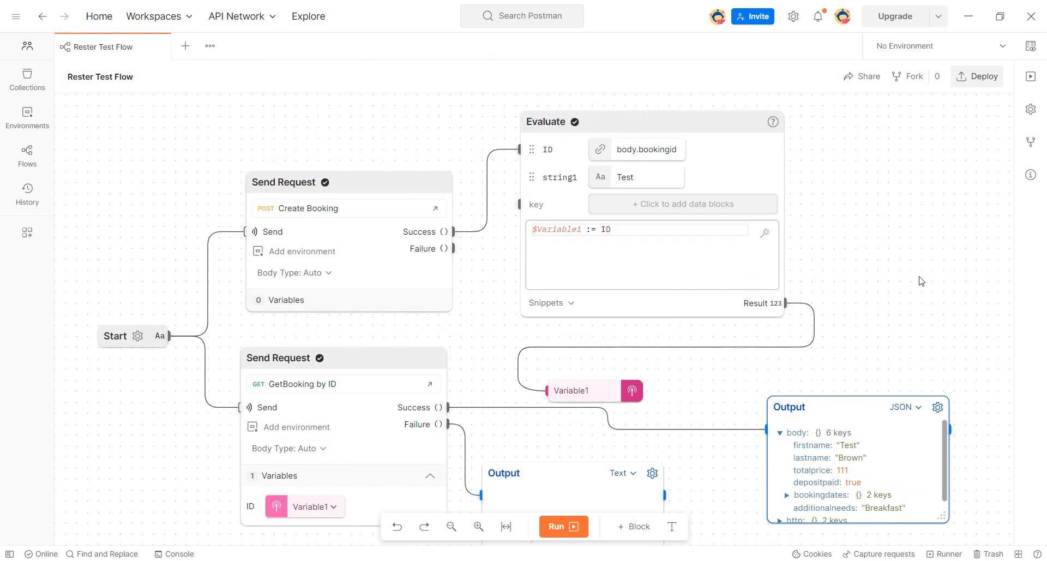
scroll(921, 281, "down", 1)
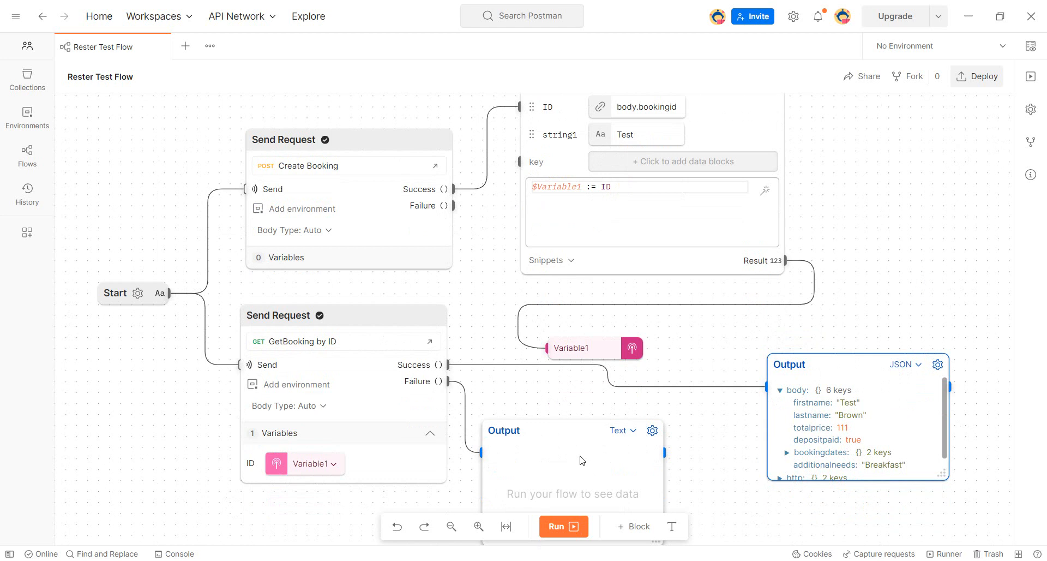
left_click(556, 526)
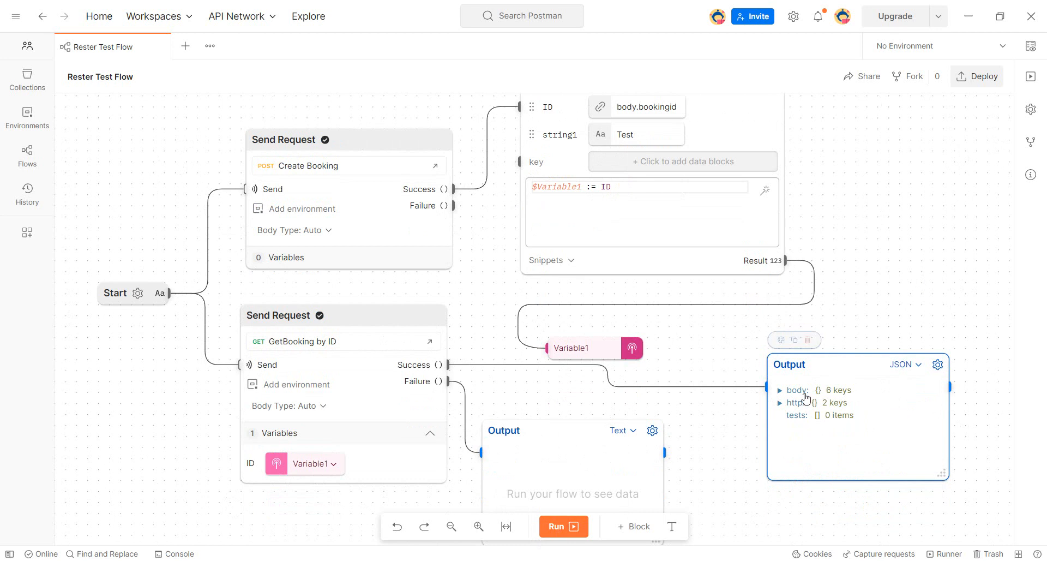
left_click(780, 390)
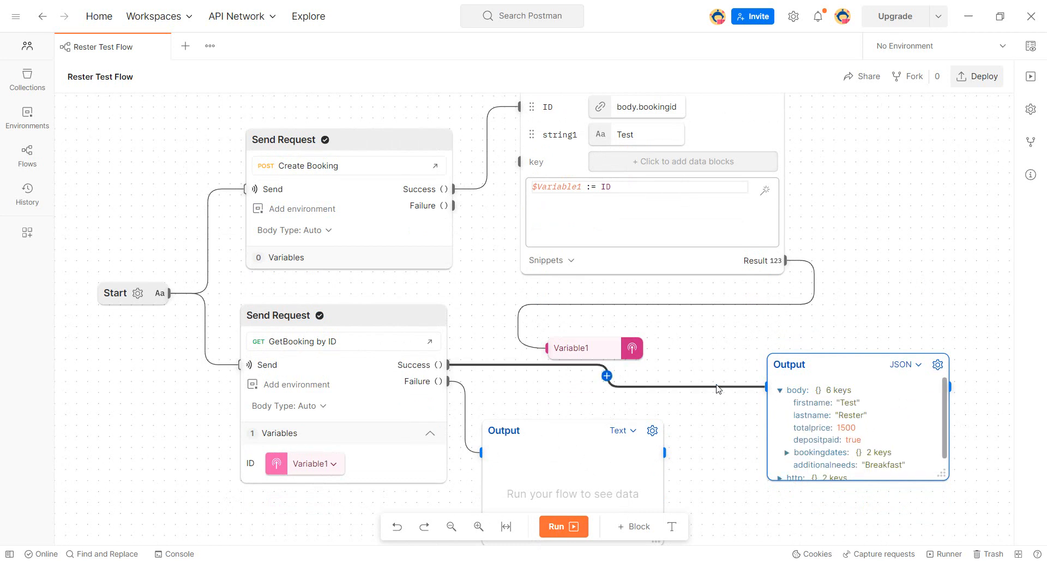
scroll(879, 232, "up", 2)
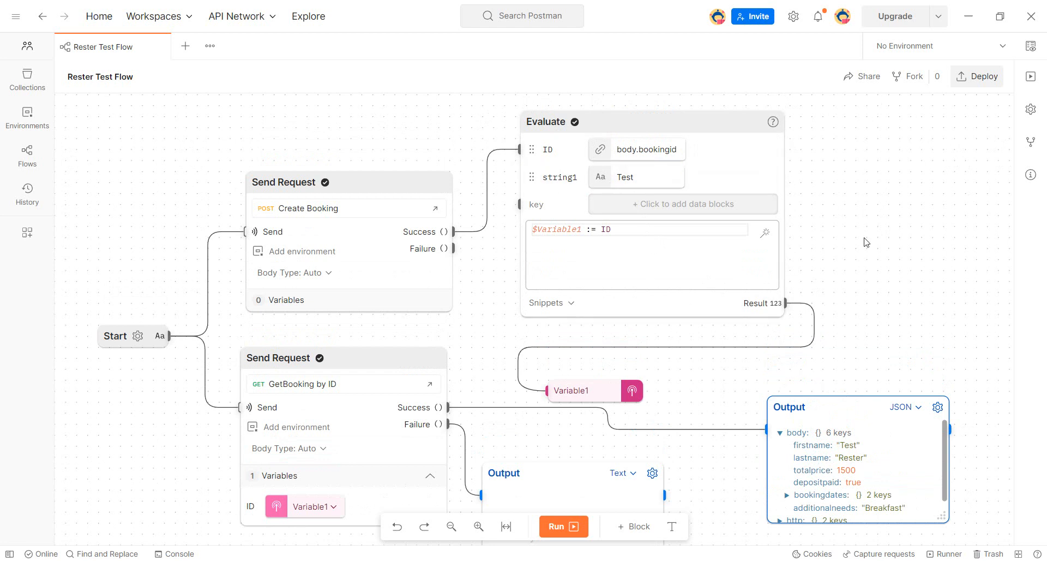
scroll(909, 279, "down", 1)
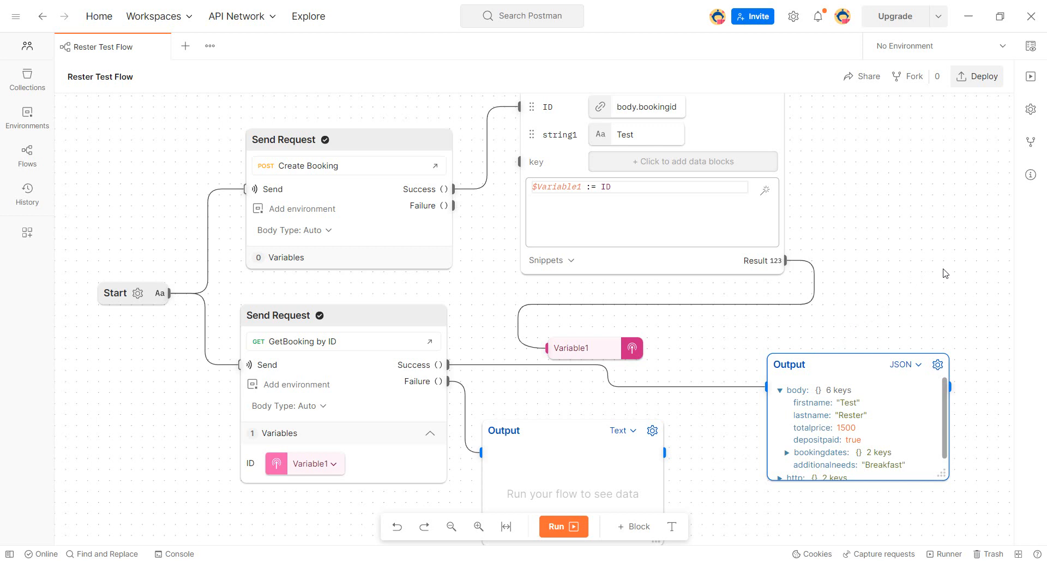
scroll(945, 273, "up", 1)
scroll(945, 274, "down", 1)
Step: Browse the list of available flow blocks, including the logic, looping, output and data categories, without adding one
scroll(708, 429, "down", 2)
left_click(635, 526)
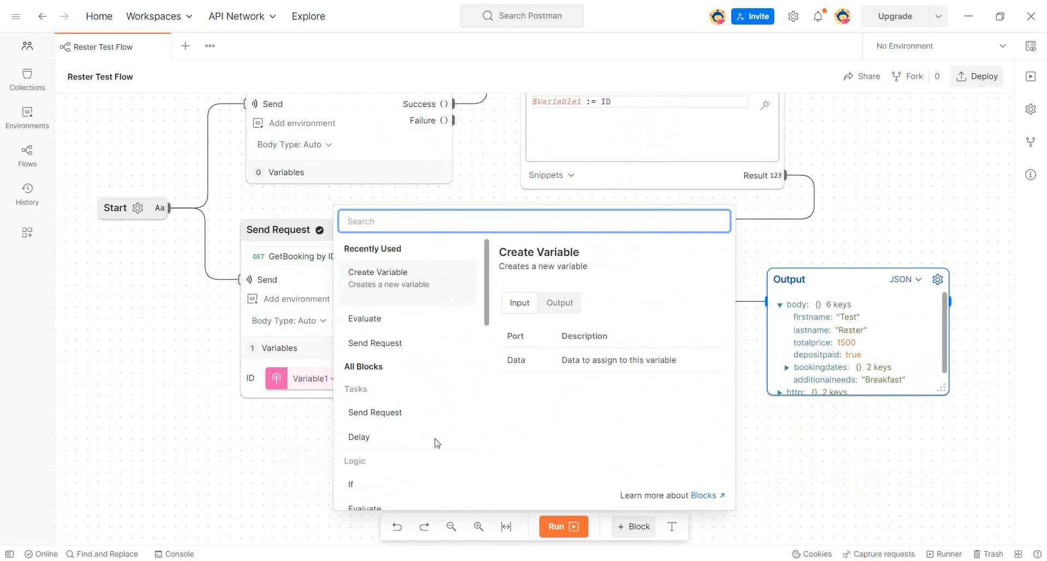
scroll(431, 439, "down", 3)
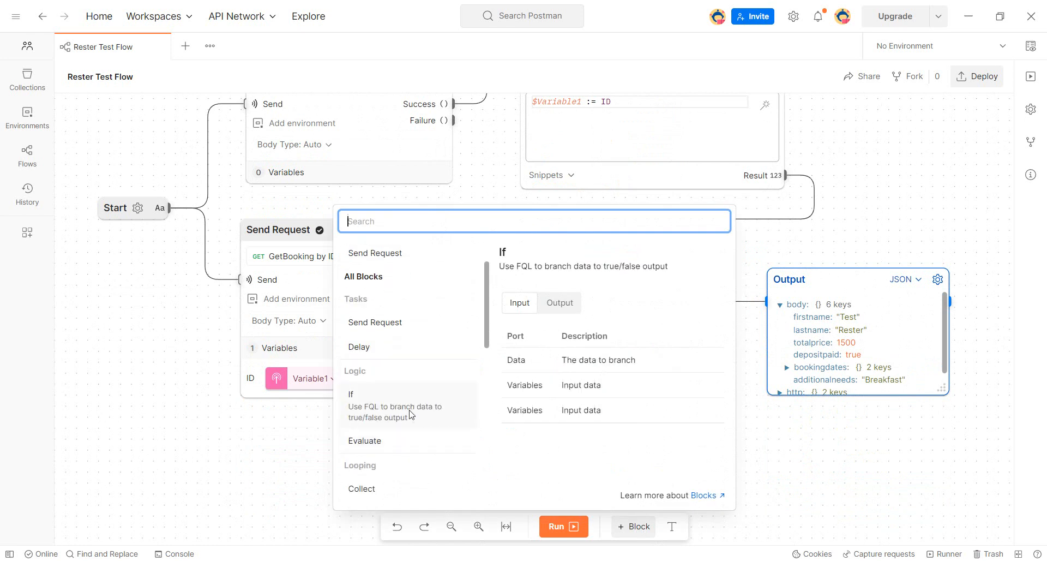
left_click(911, 196)
scroll(472, 371, "up", 1)
mouse_move(437, 322)
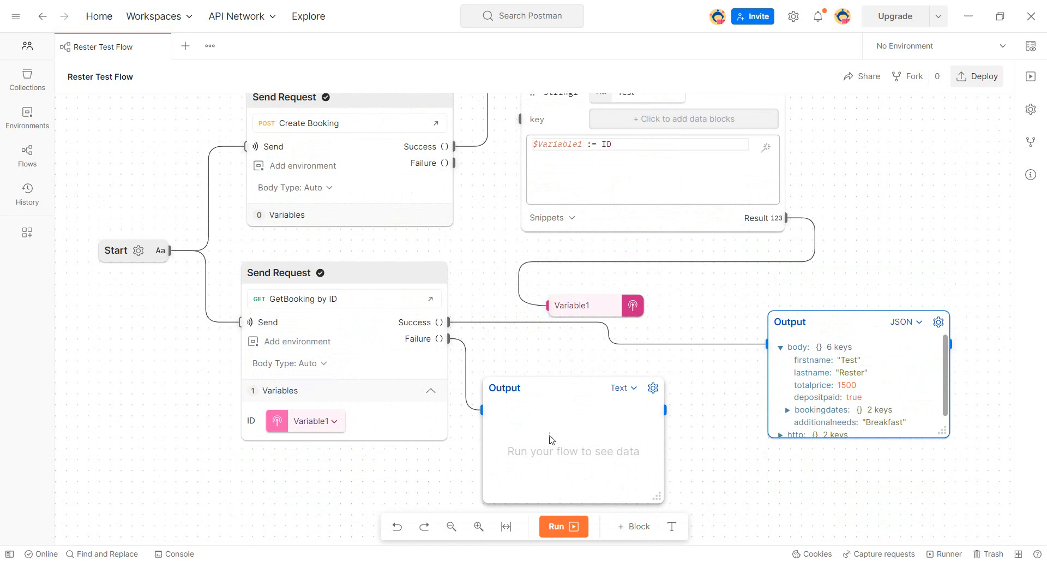
left_click(647, 527)
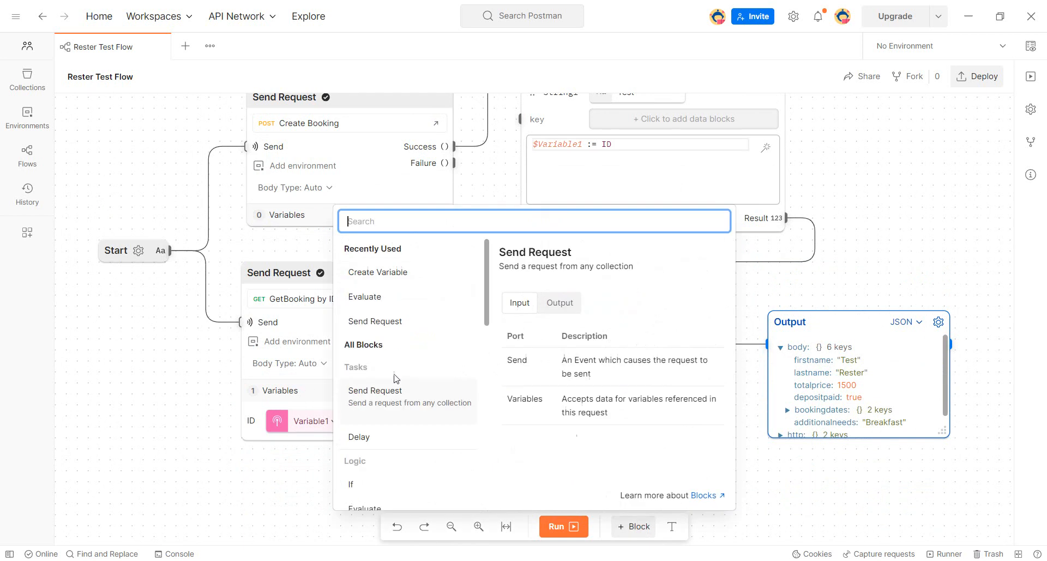
scroll(408, 414, "down", 4)
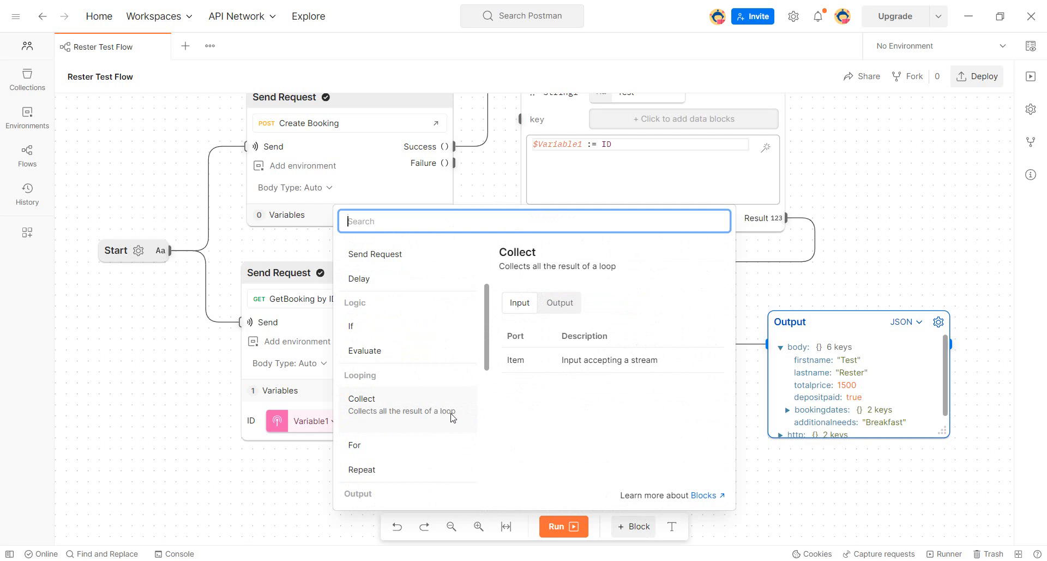
scroll(440, 410, "down", 1)
scroll(436, 406, "down", 5)
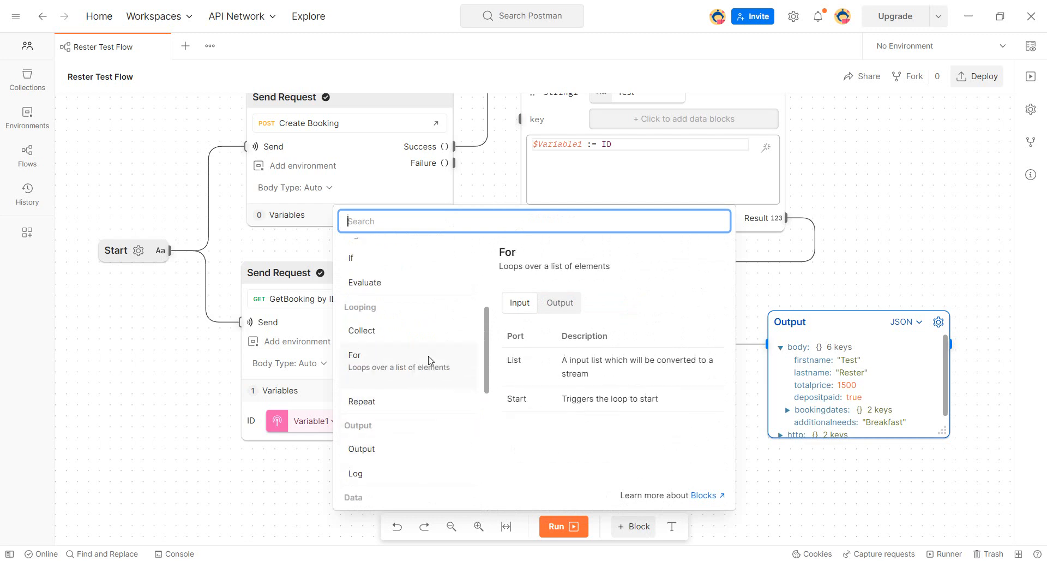
scroll(430, 401, "down", 3)
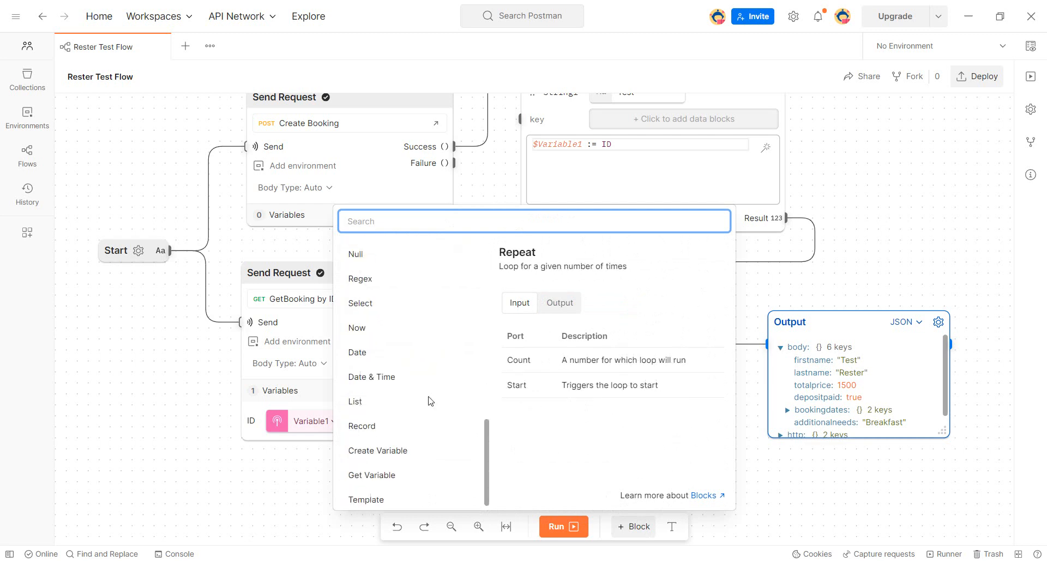
left_click(929, 257)
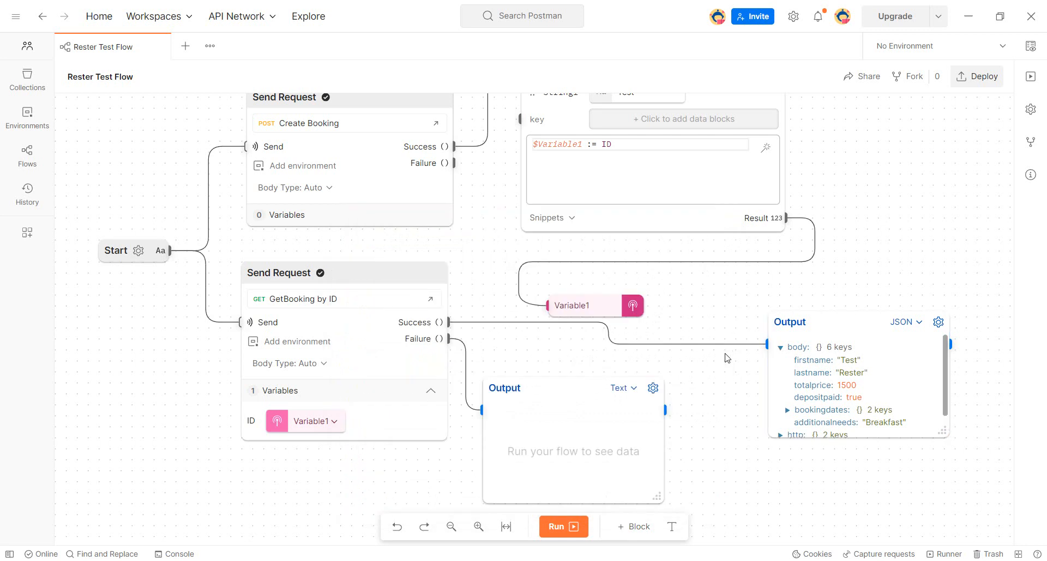
scroll(728, 357, "up", 2)
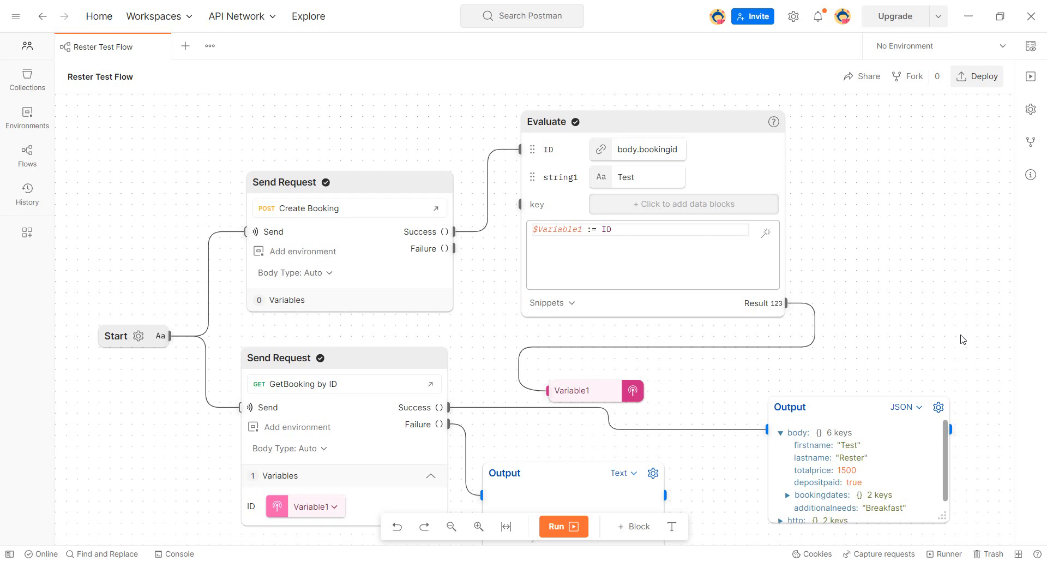
scroll(963, 310, "down", 3)
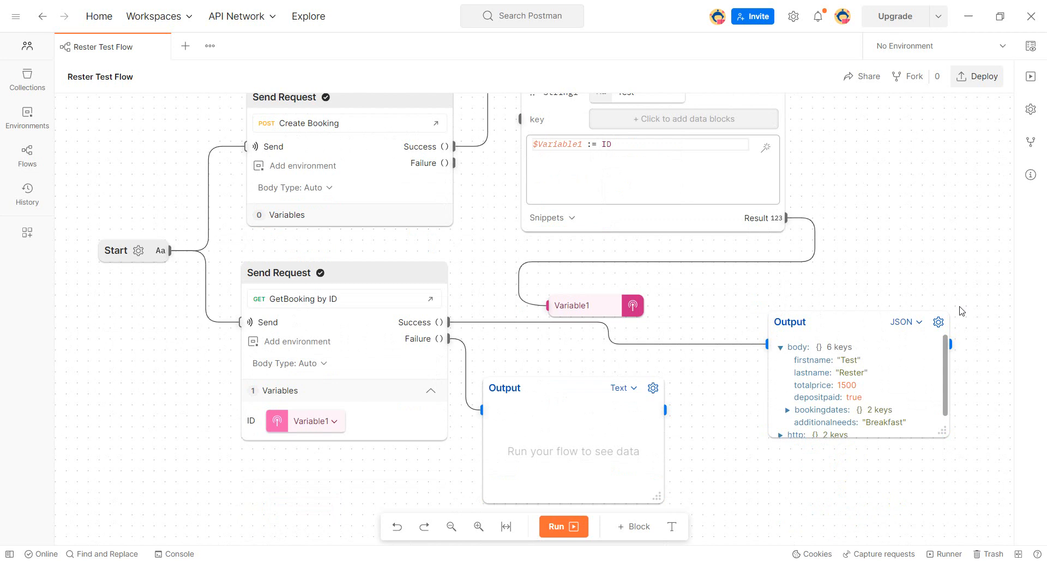
scroll(962, 310, "up", 5)
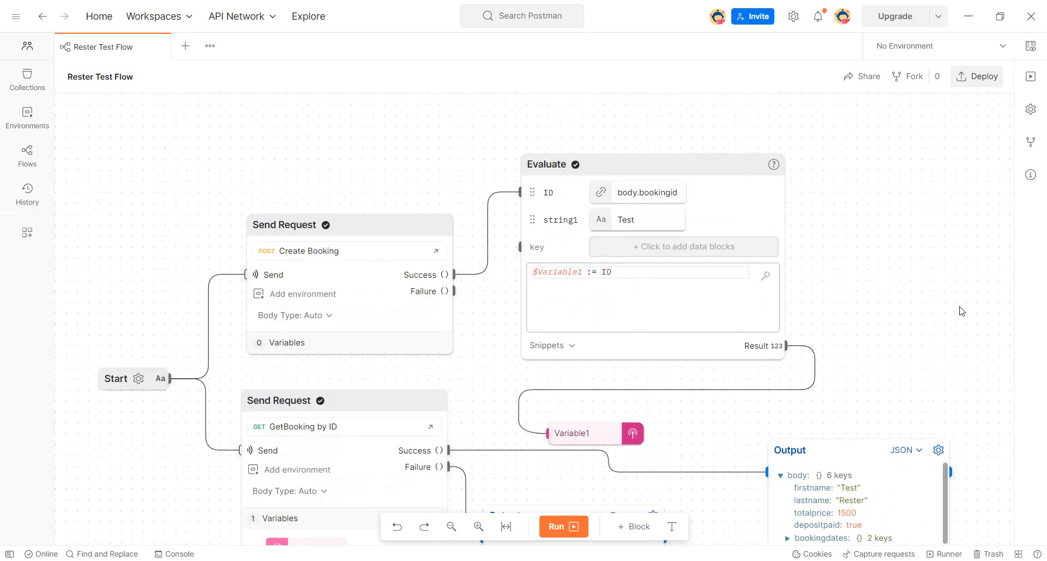